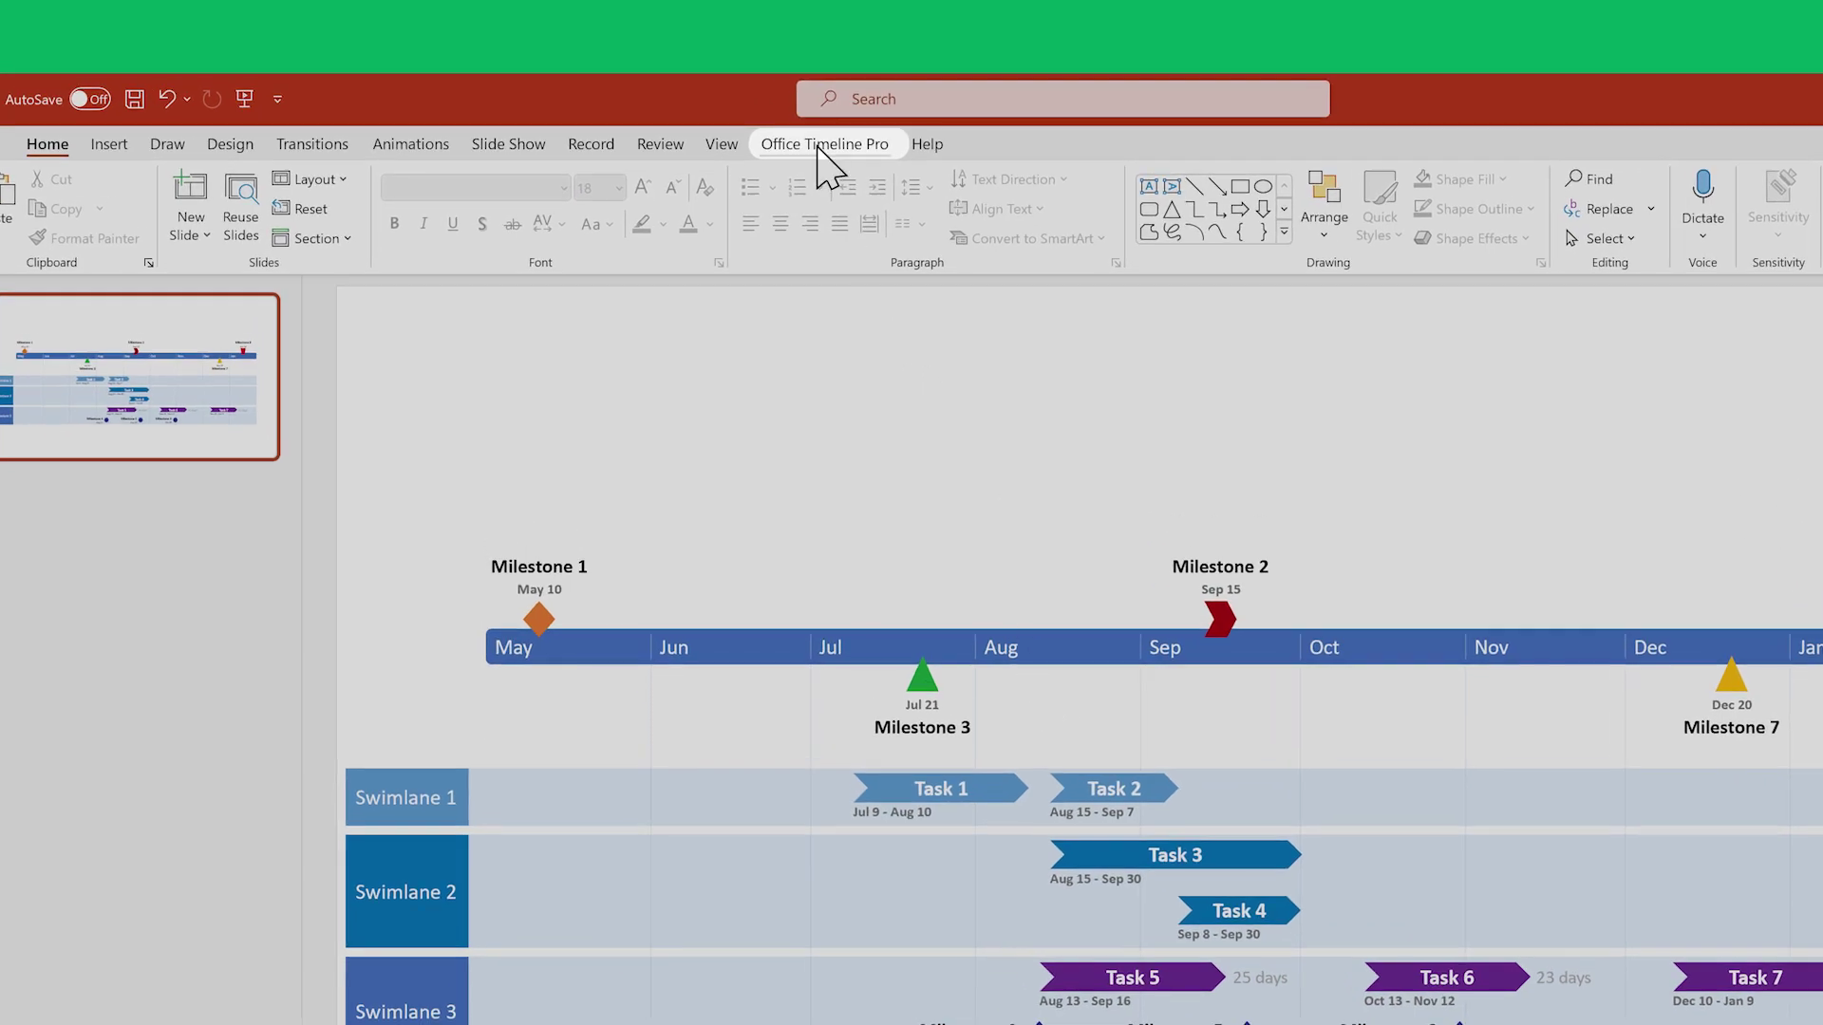
- Show the Office Timeline Pro tab and check the Edit Data and data import windows
left_click(823, 144)
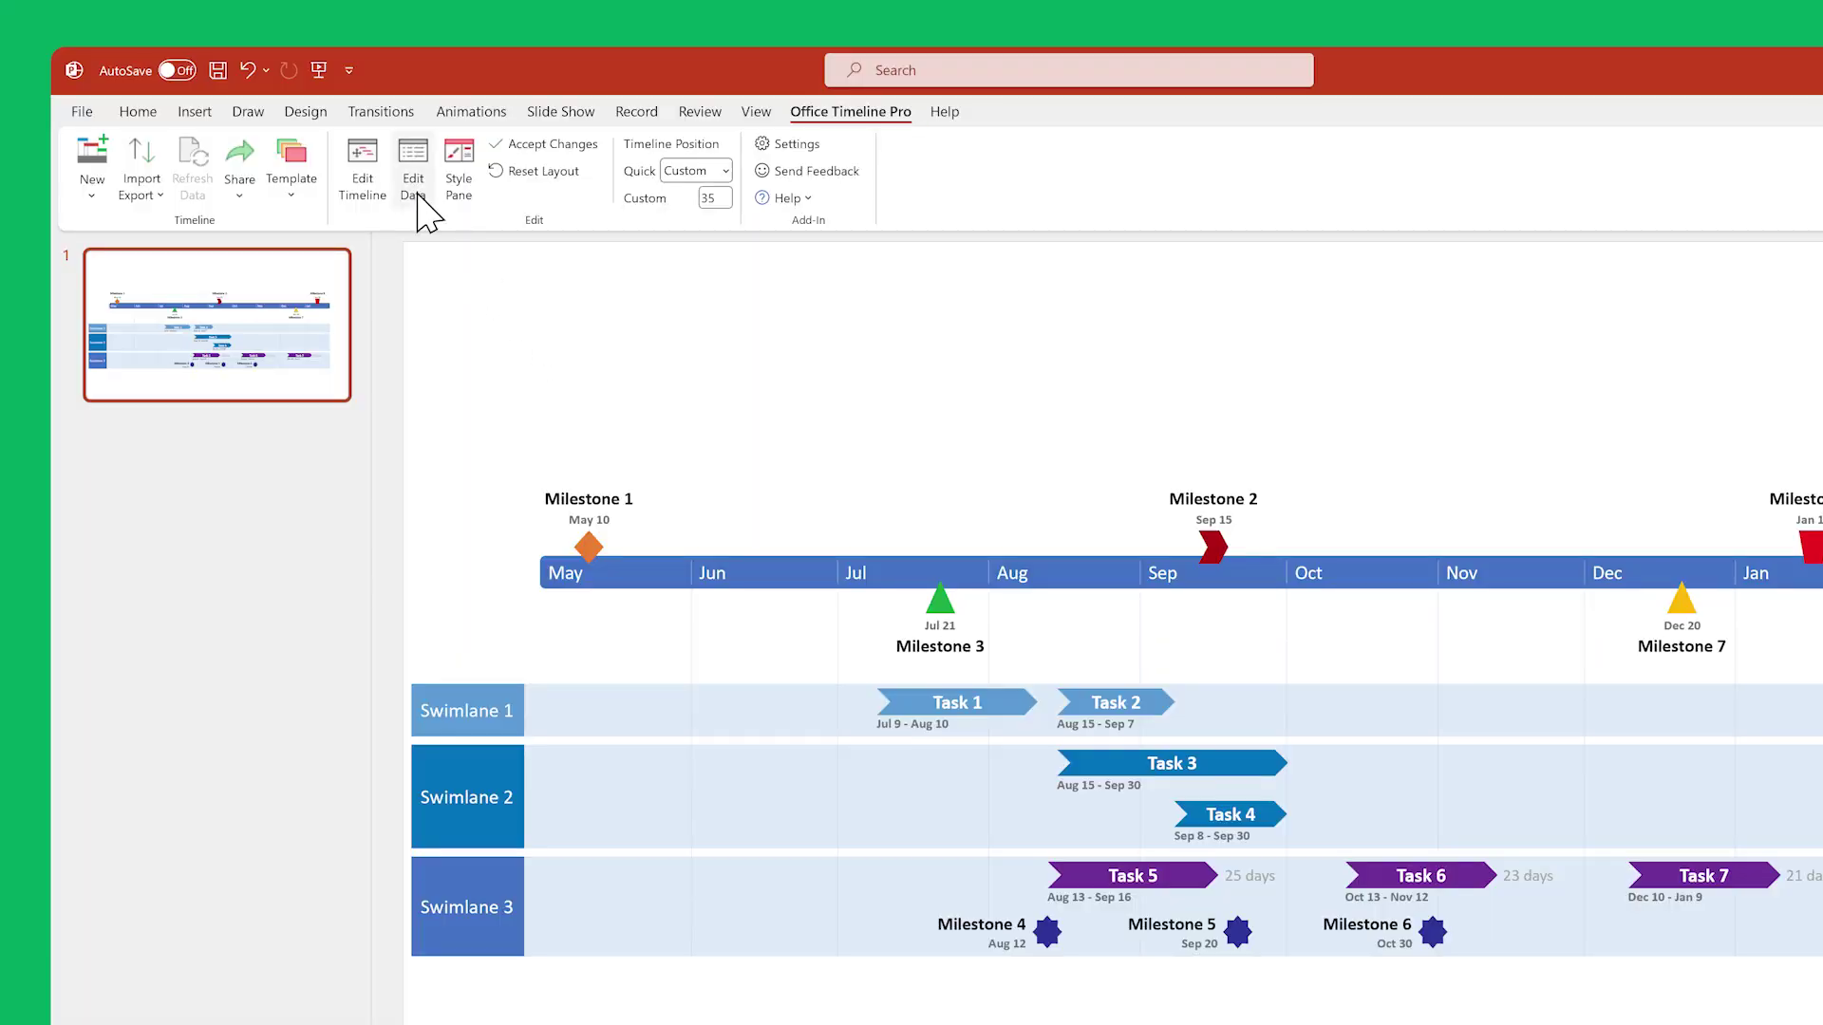
left_click(418, 195)
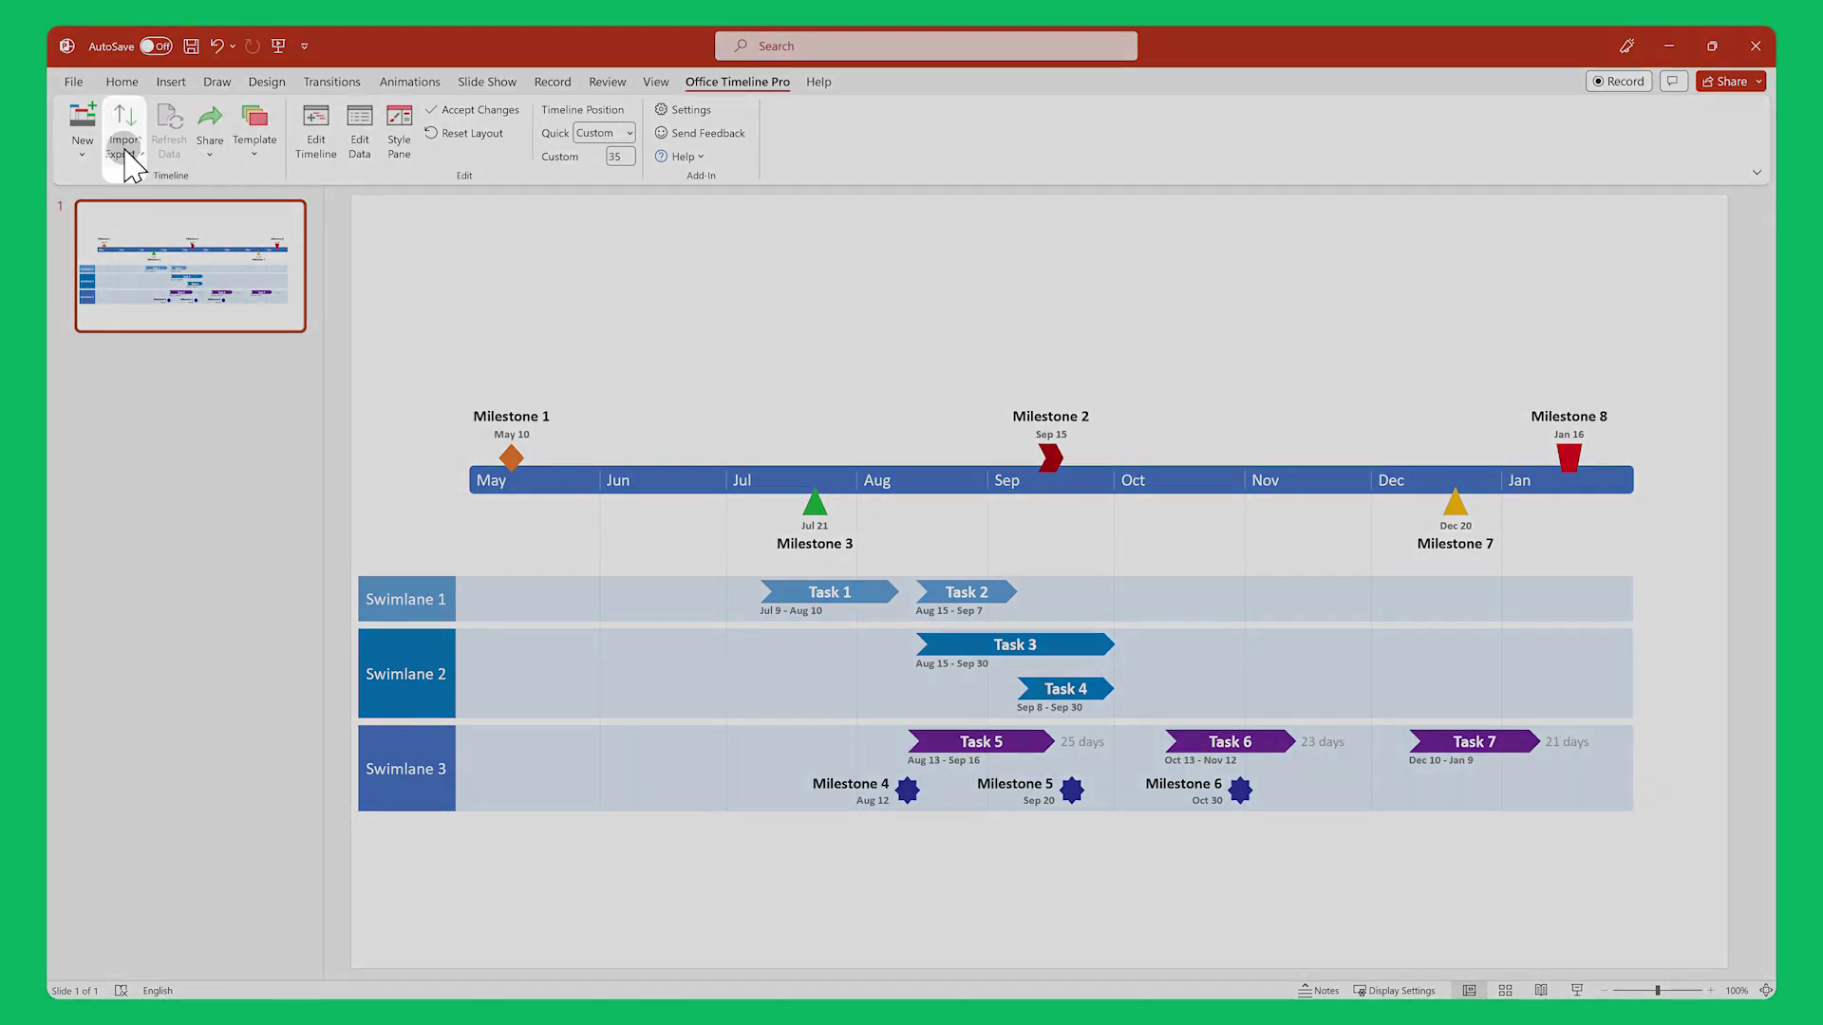
left_click(128, 152)
left_click(169, 195)
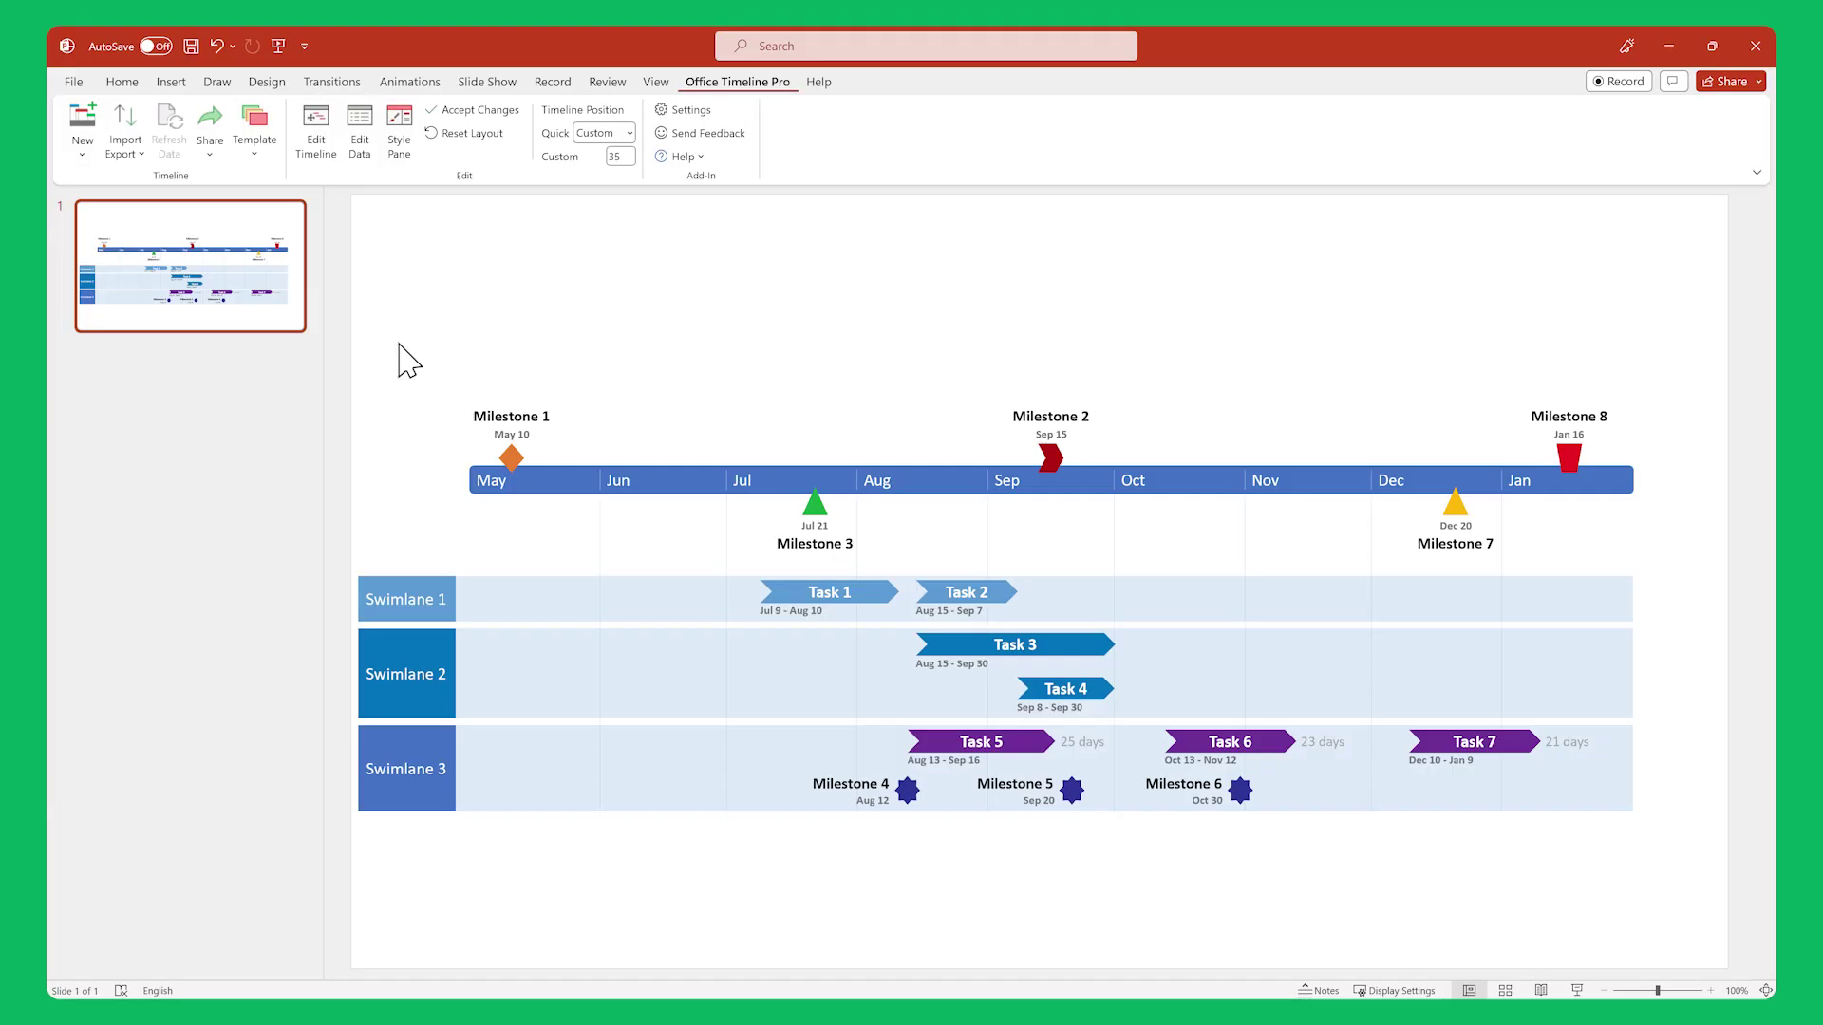
- In Edit Timeline, move Task 2 into Swimlane 2 and Task 3 above the timescale
left_click(333, 143)
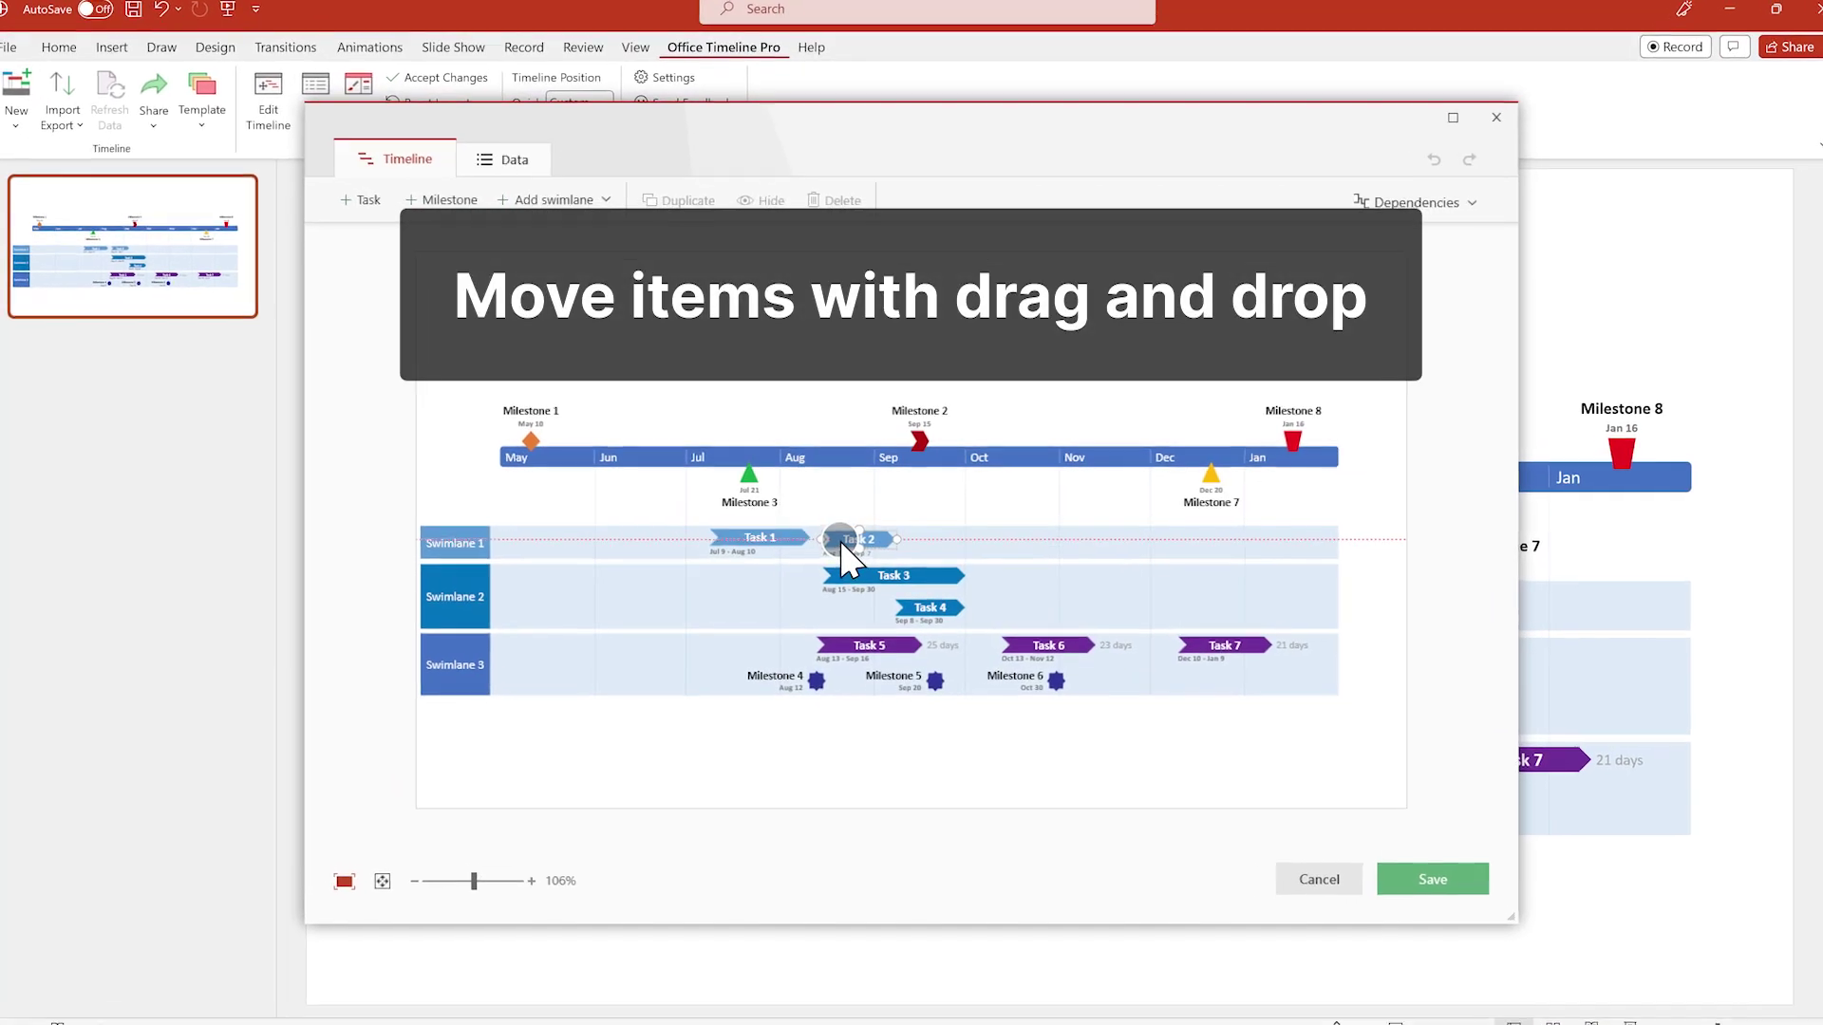
mouse_move(860, 536)
left_mouse_down()
mouse_move(854, 558)
mouse_move(823, 360)
left_mouse_up()
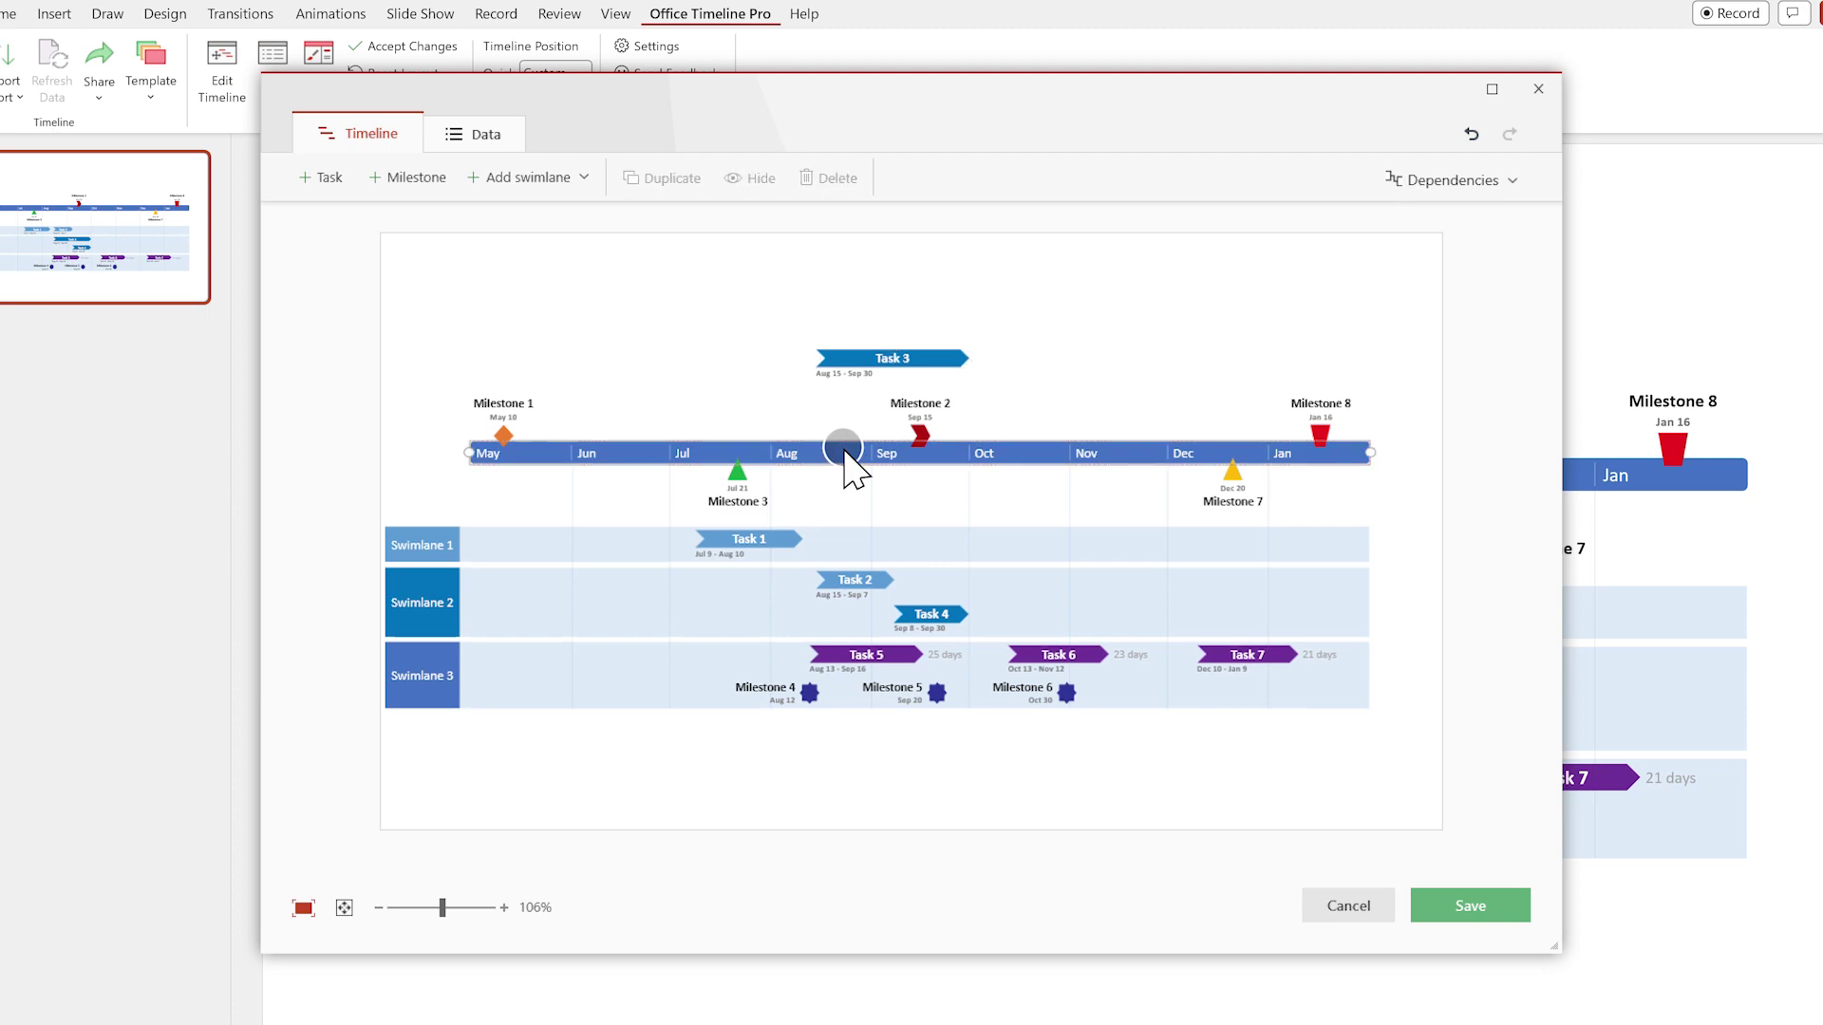
left_click_drag(844, 454, 844, 411)
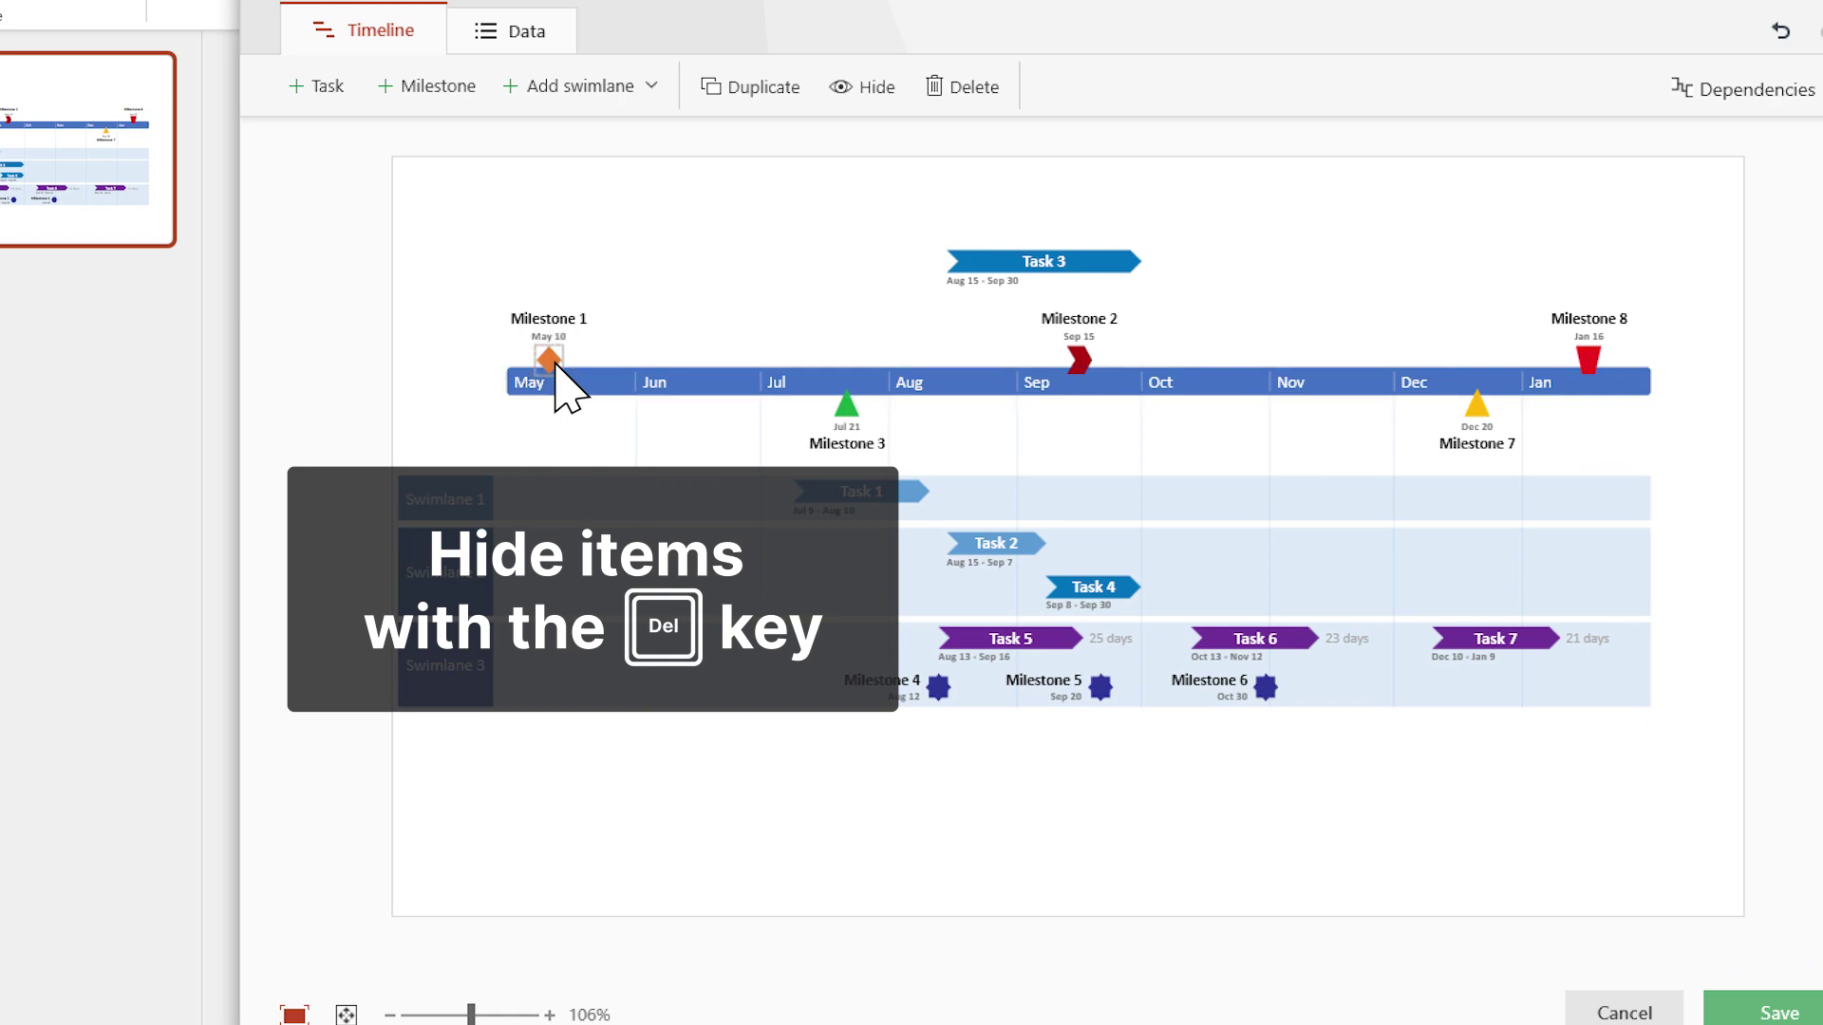
- Hide Milestone 1, review the items in Data view, and save the timeline changes
key("Delete")
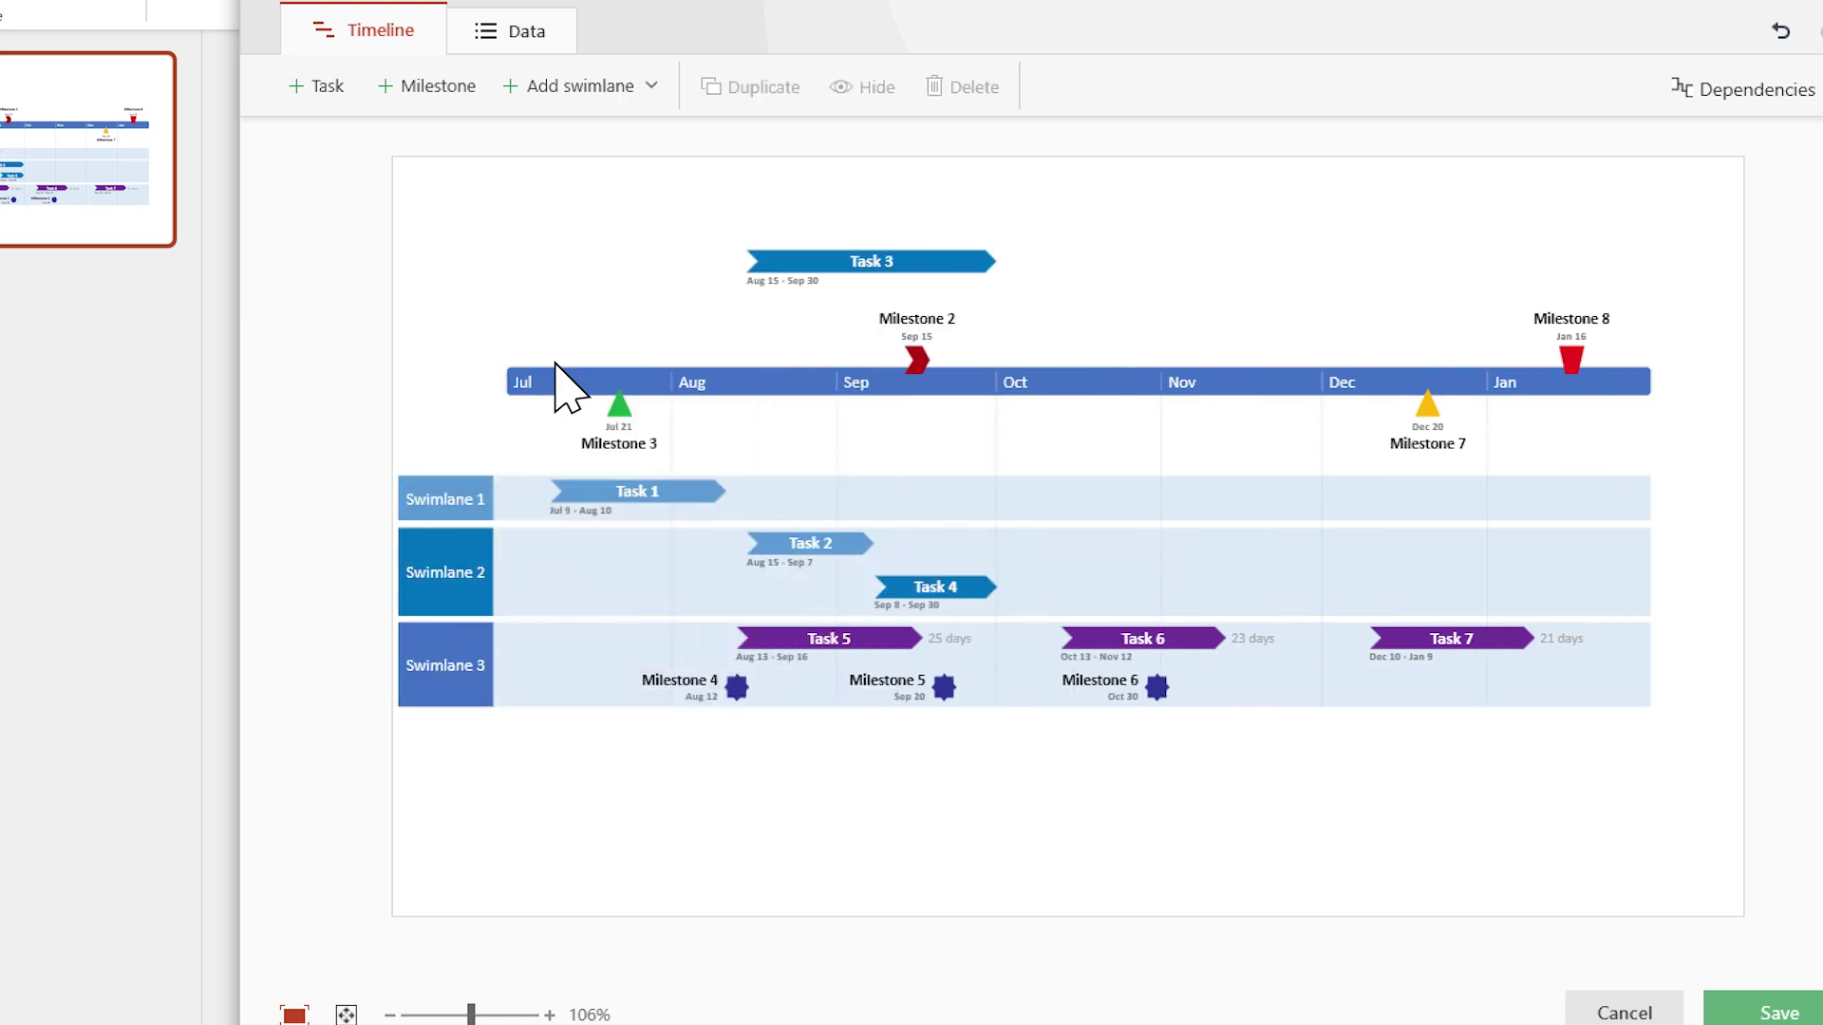
left_click(541, 38)
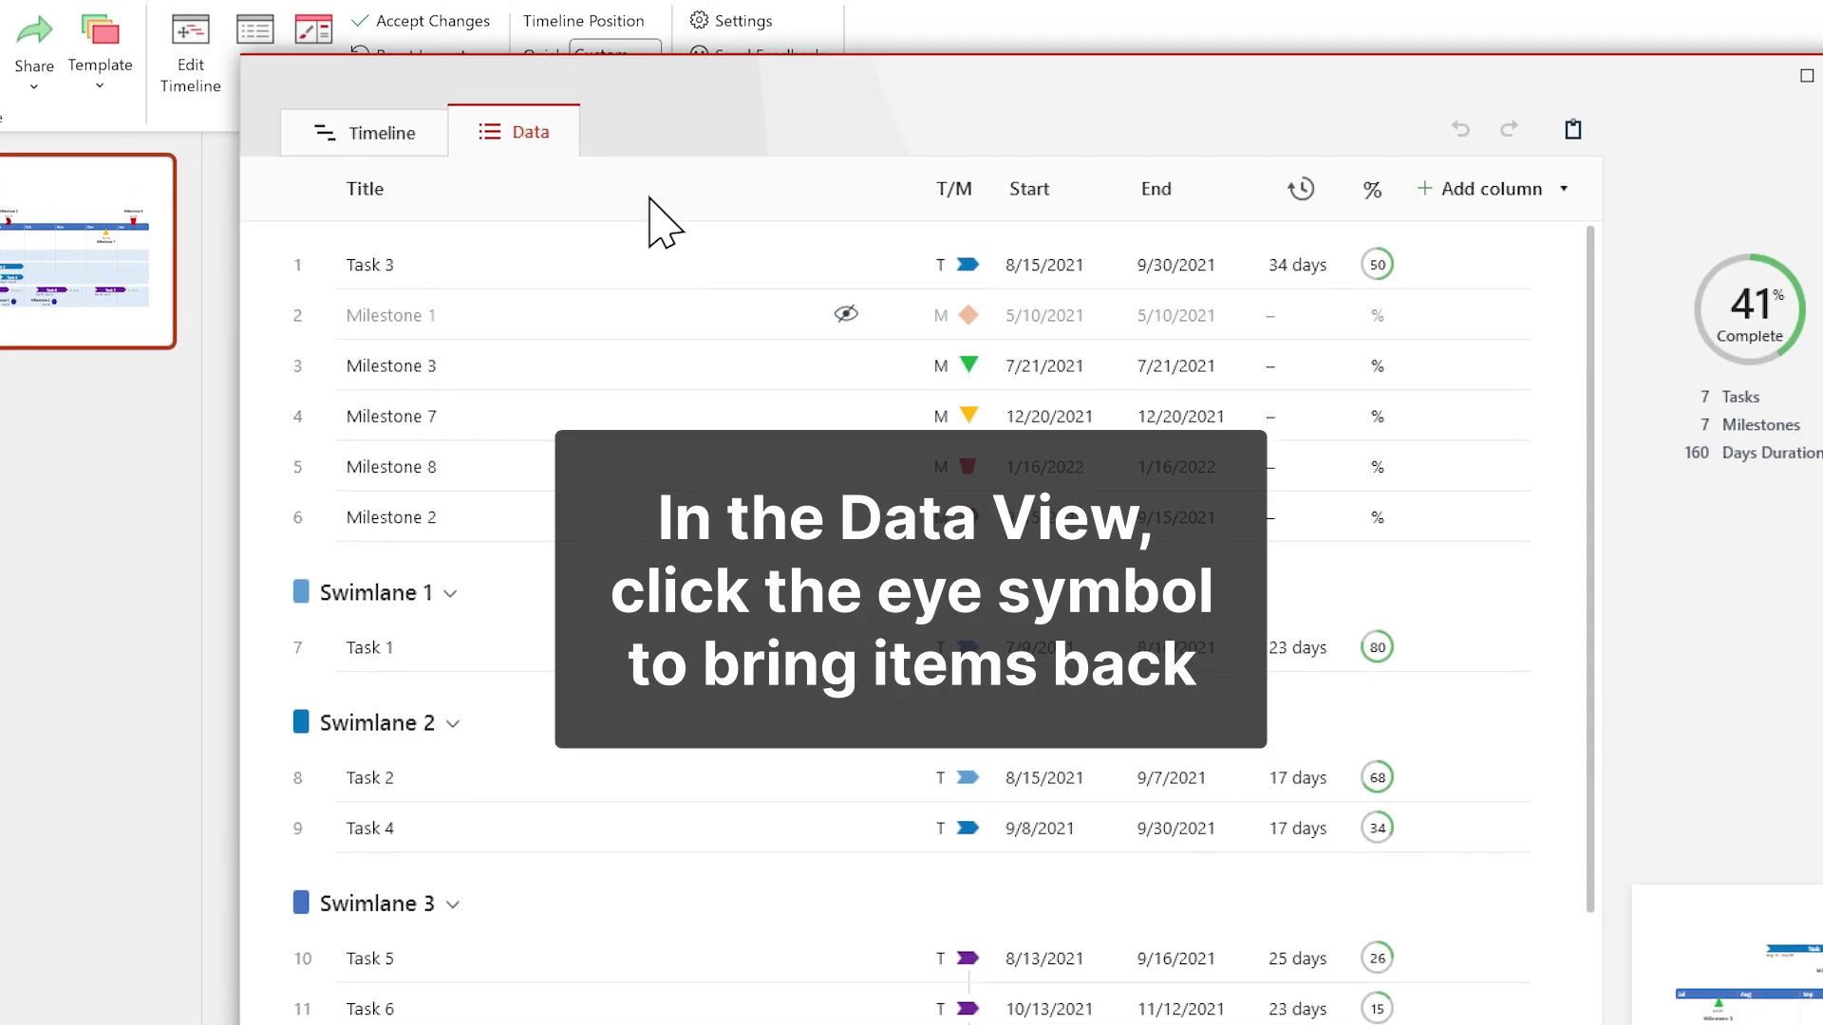
mouse_move(846, 317)
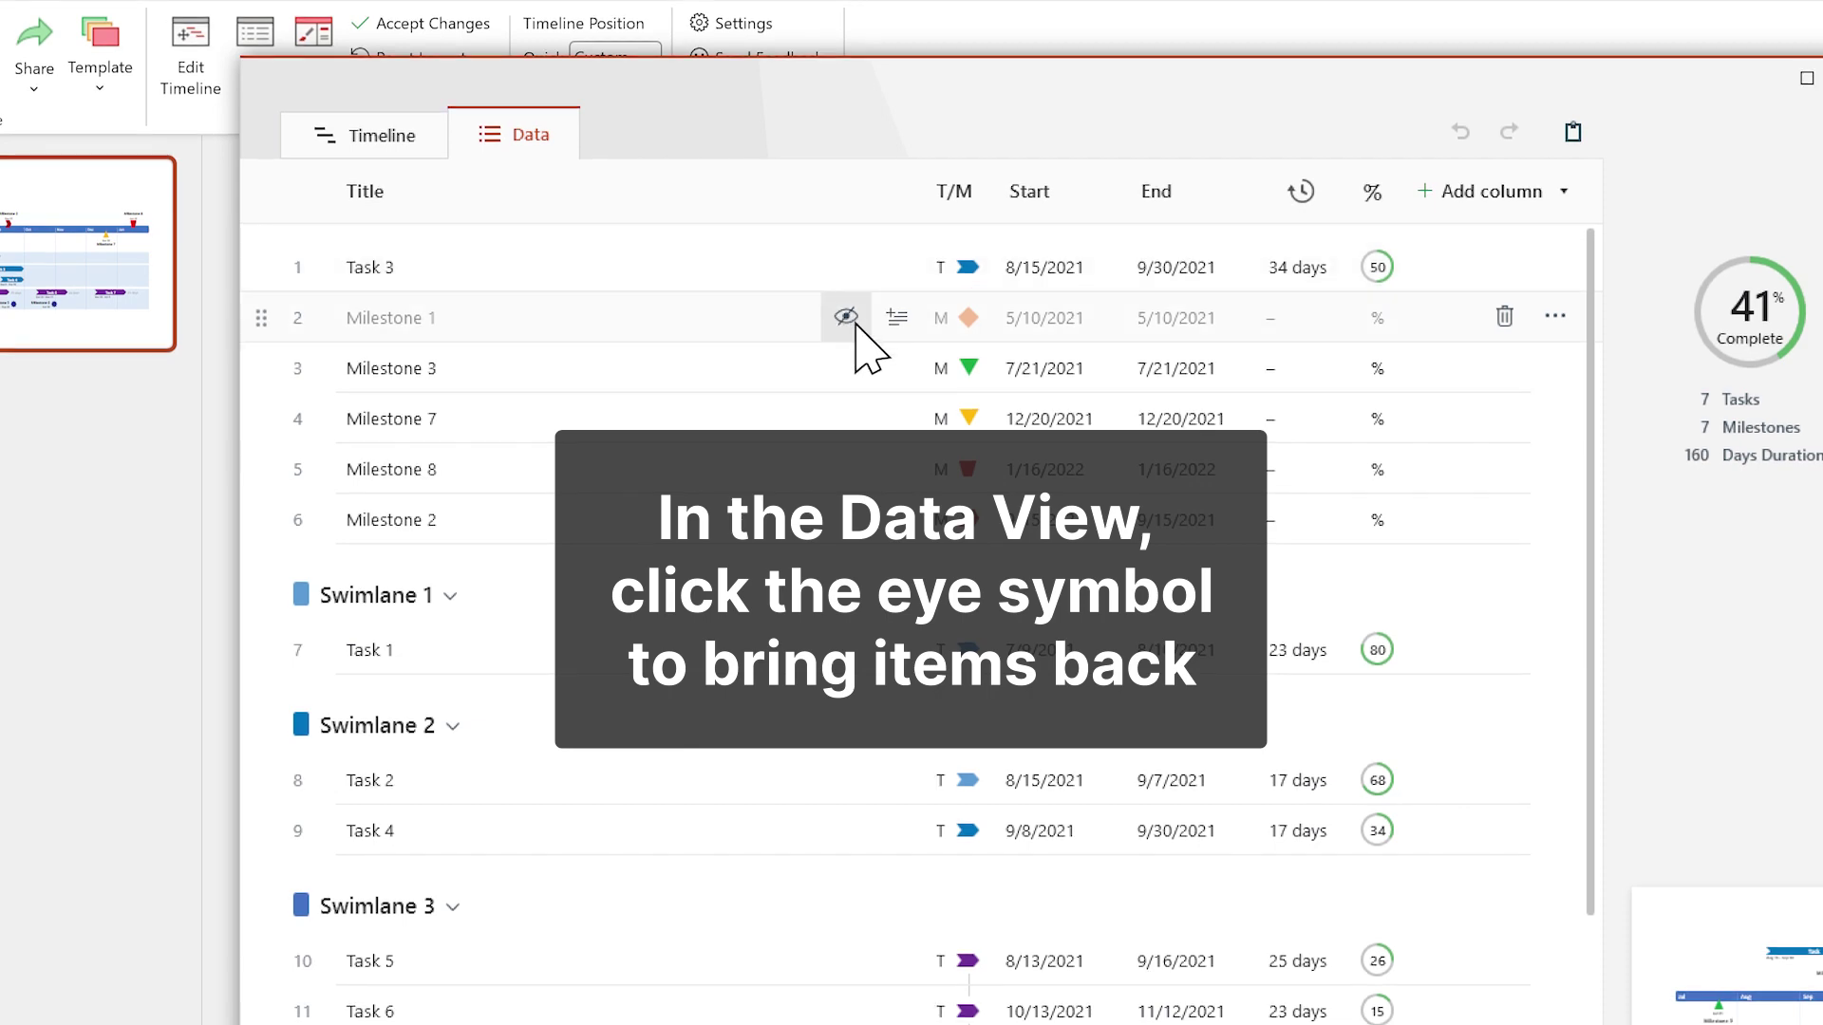
left_click(437, 150)
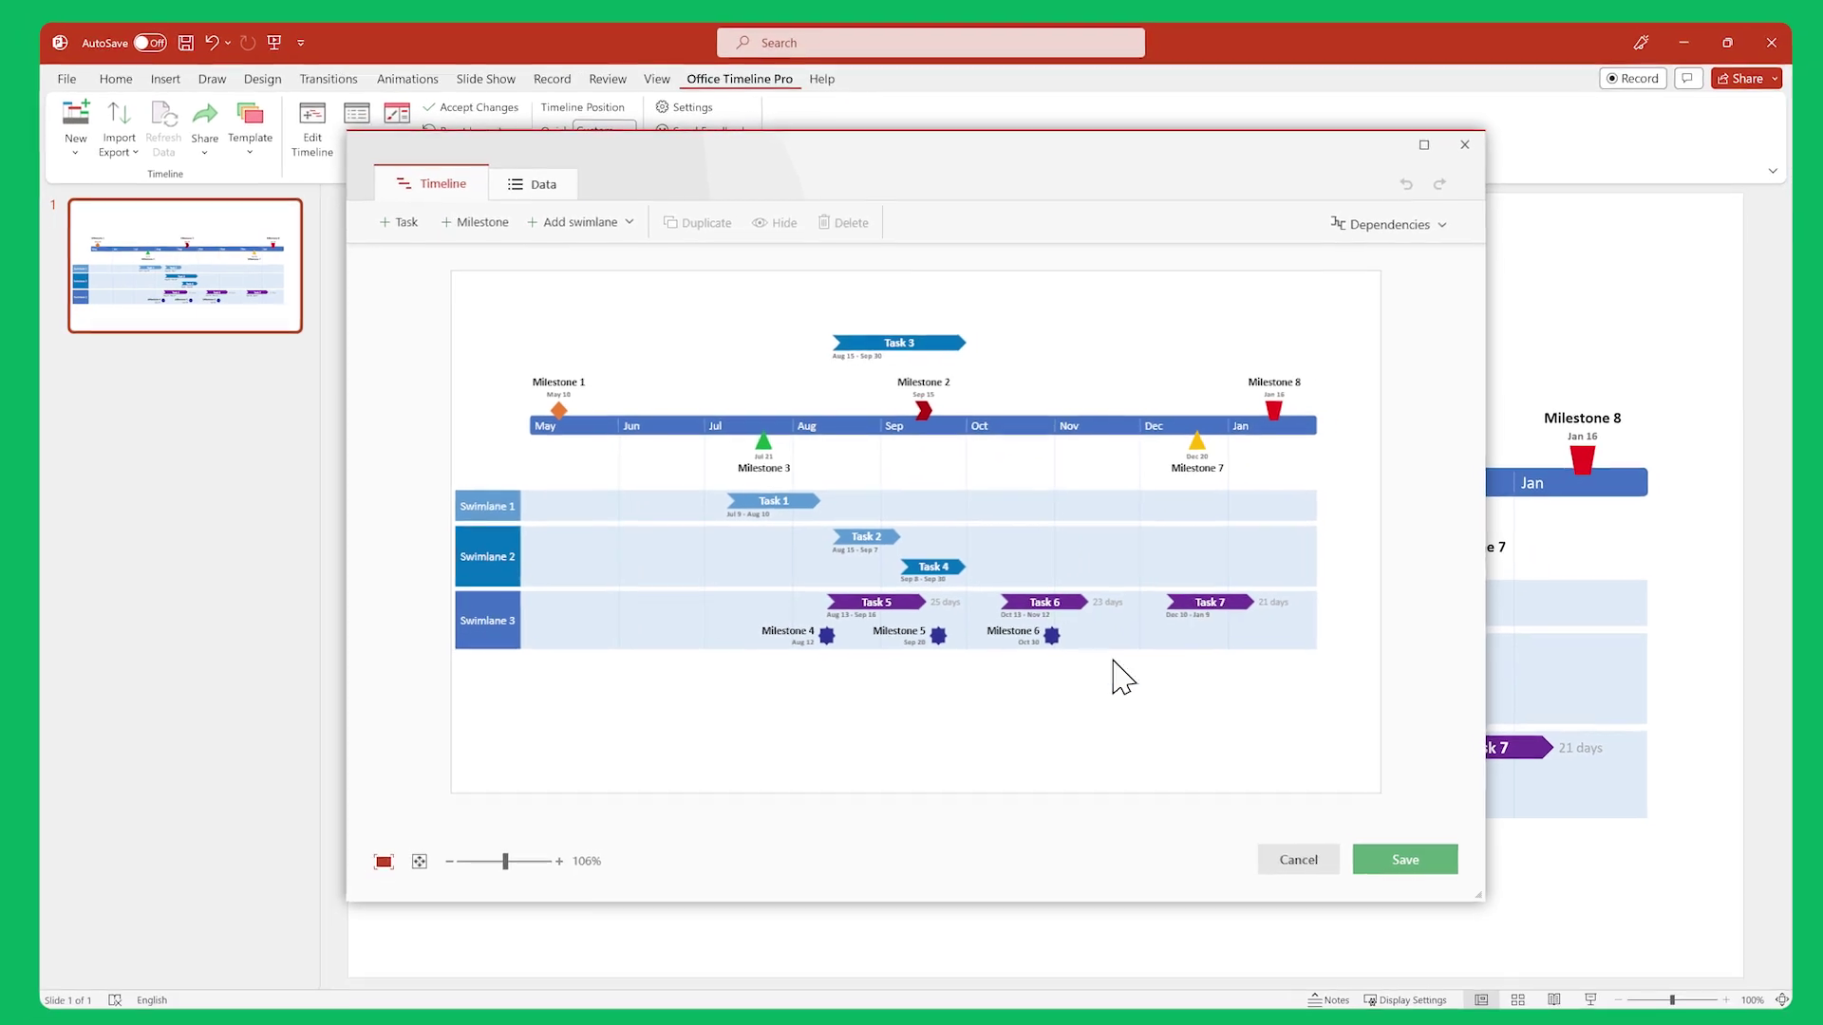
left_click(1370, 853)
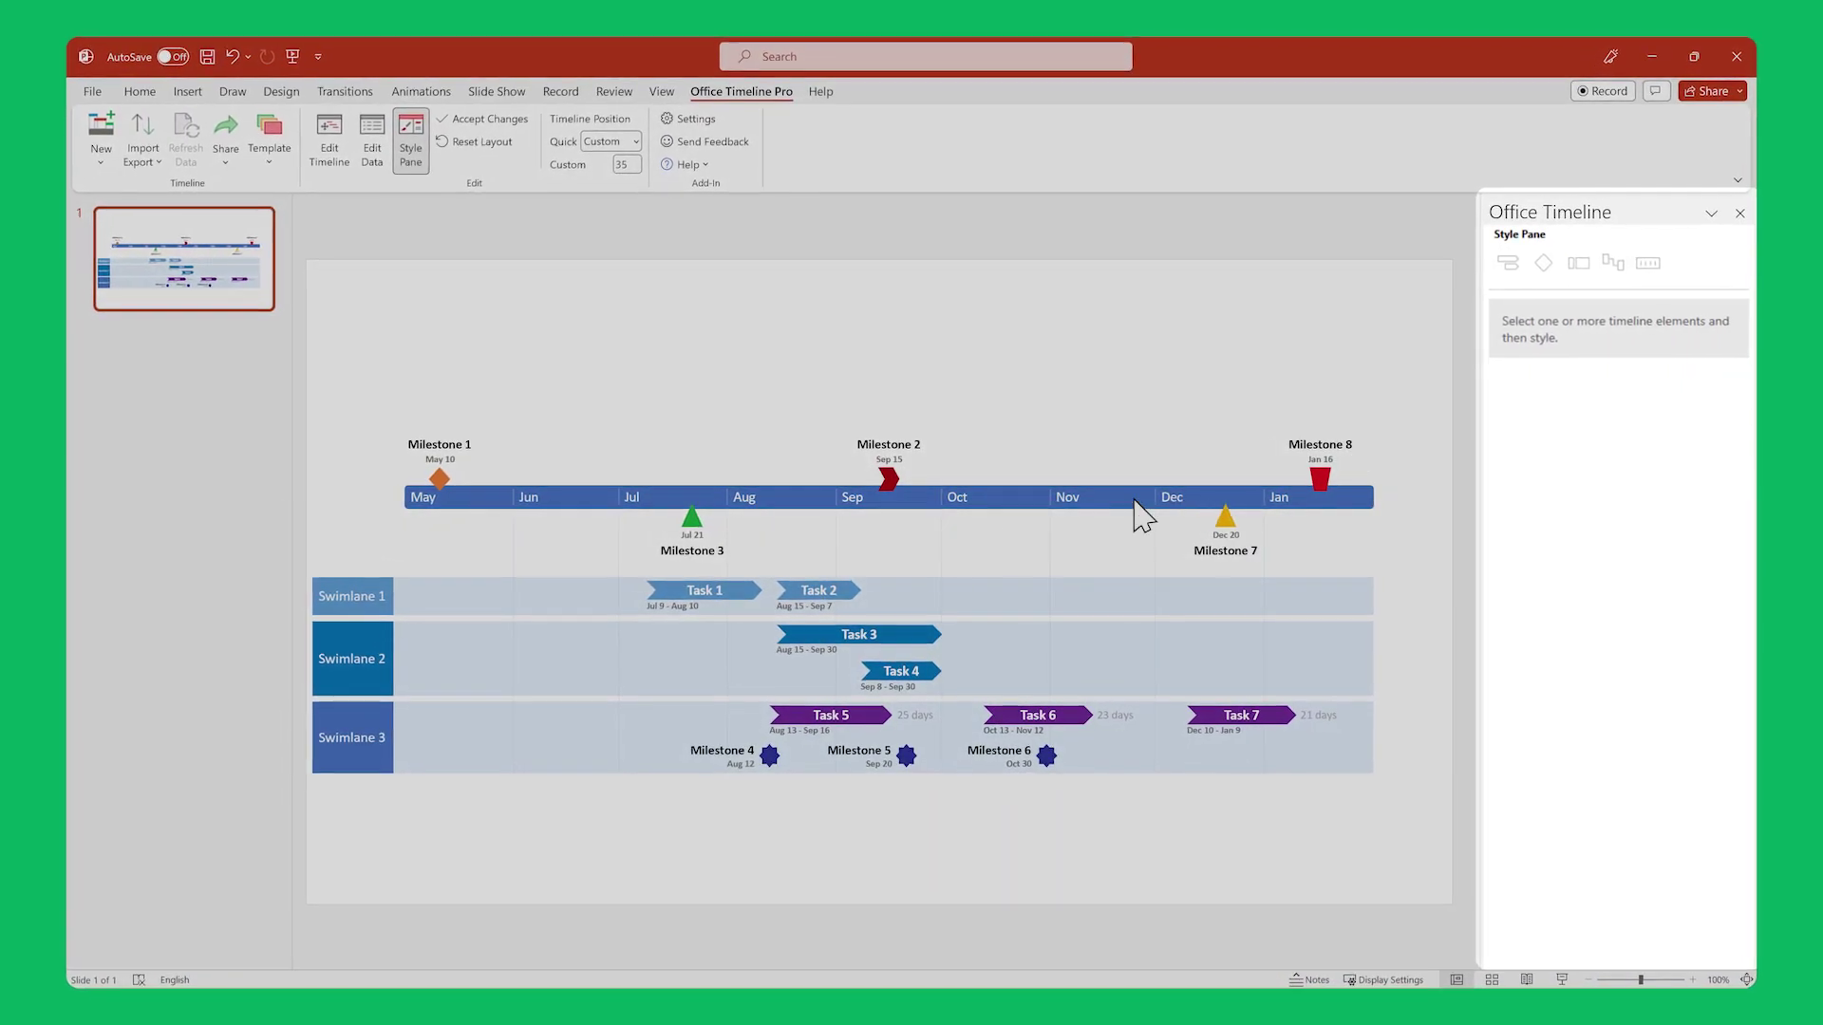
left_click(737, 595)
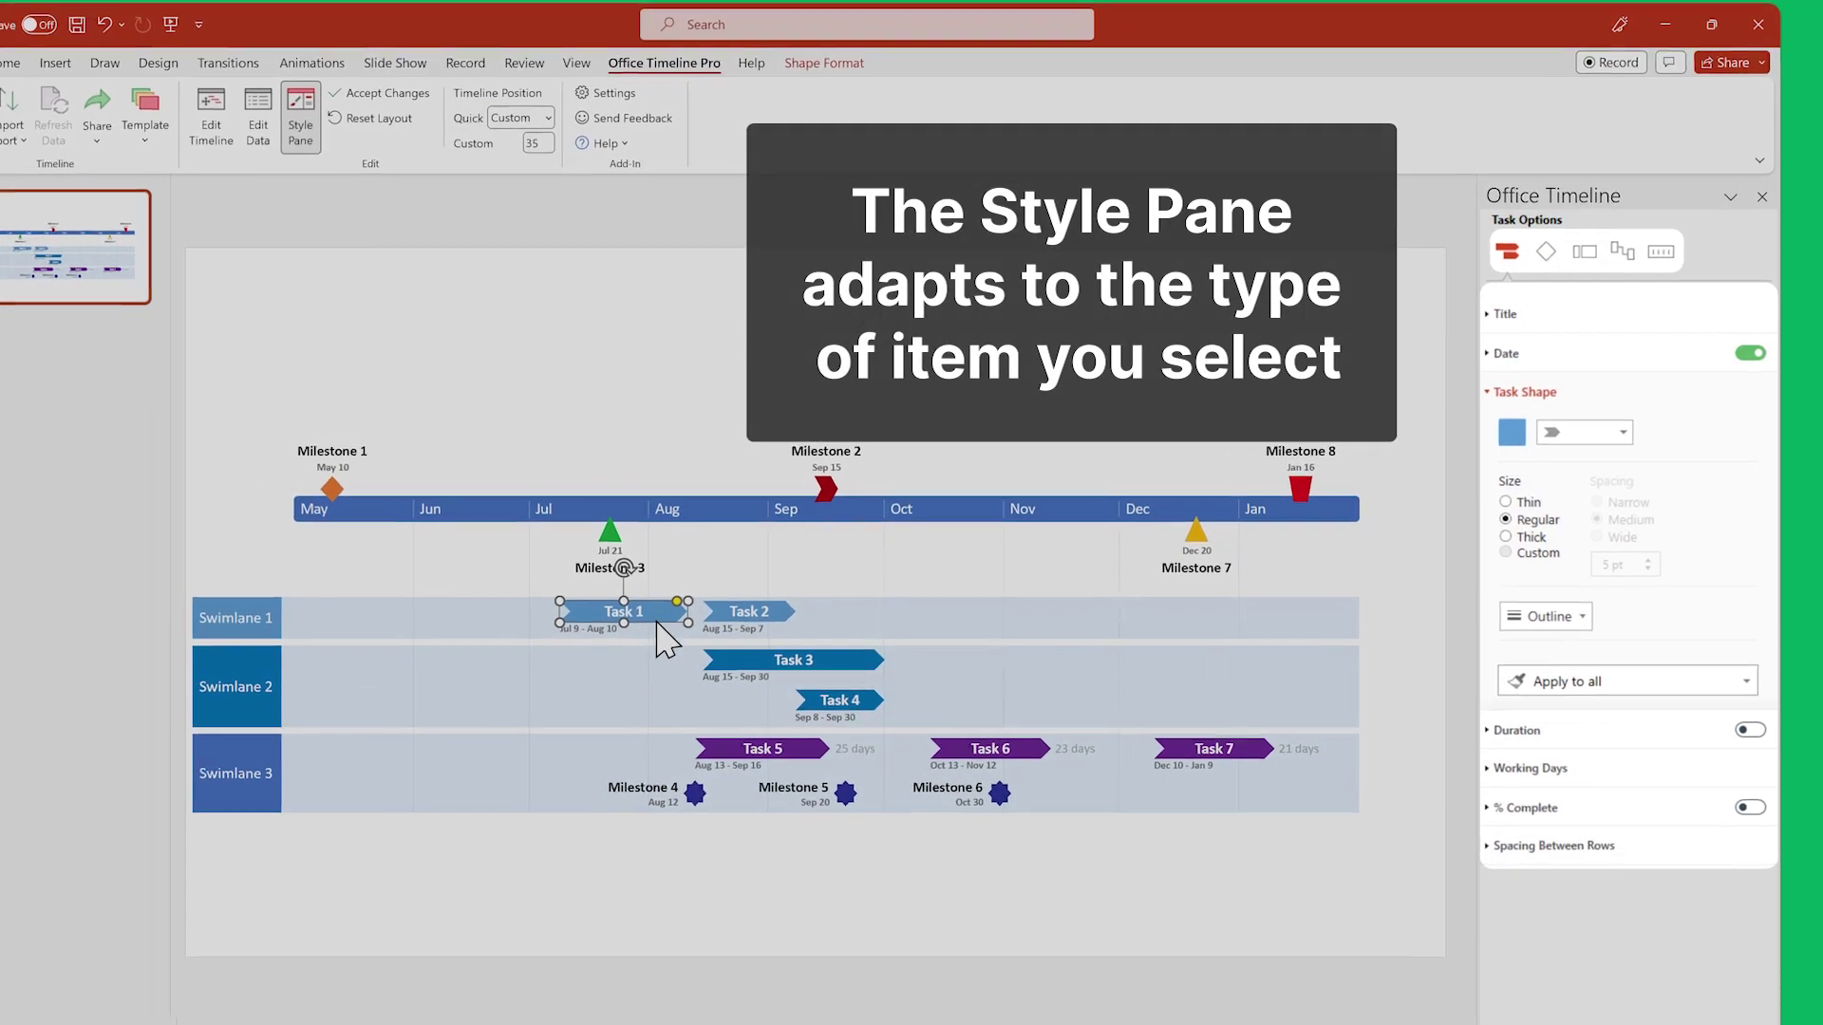
left_click(695, 793)
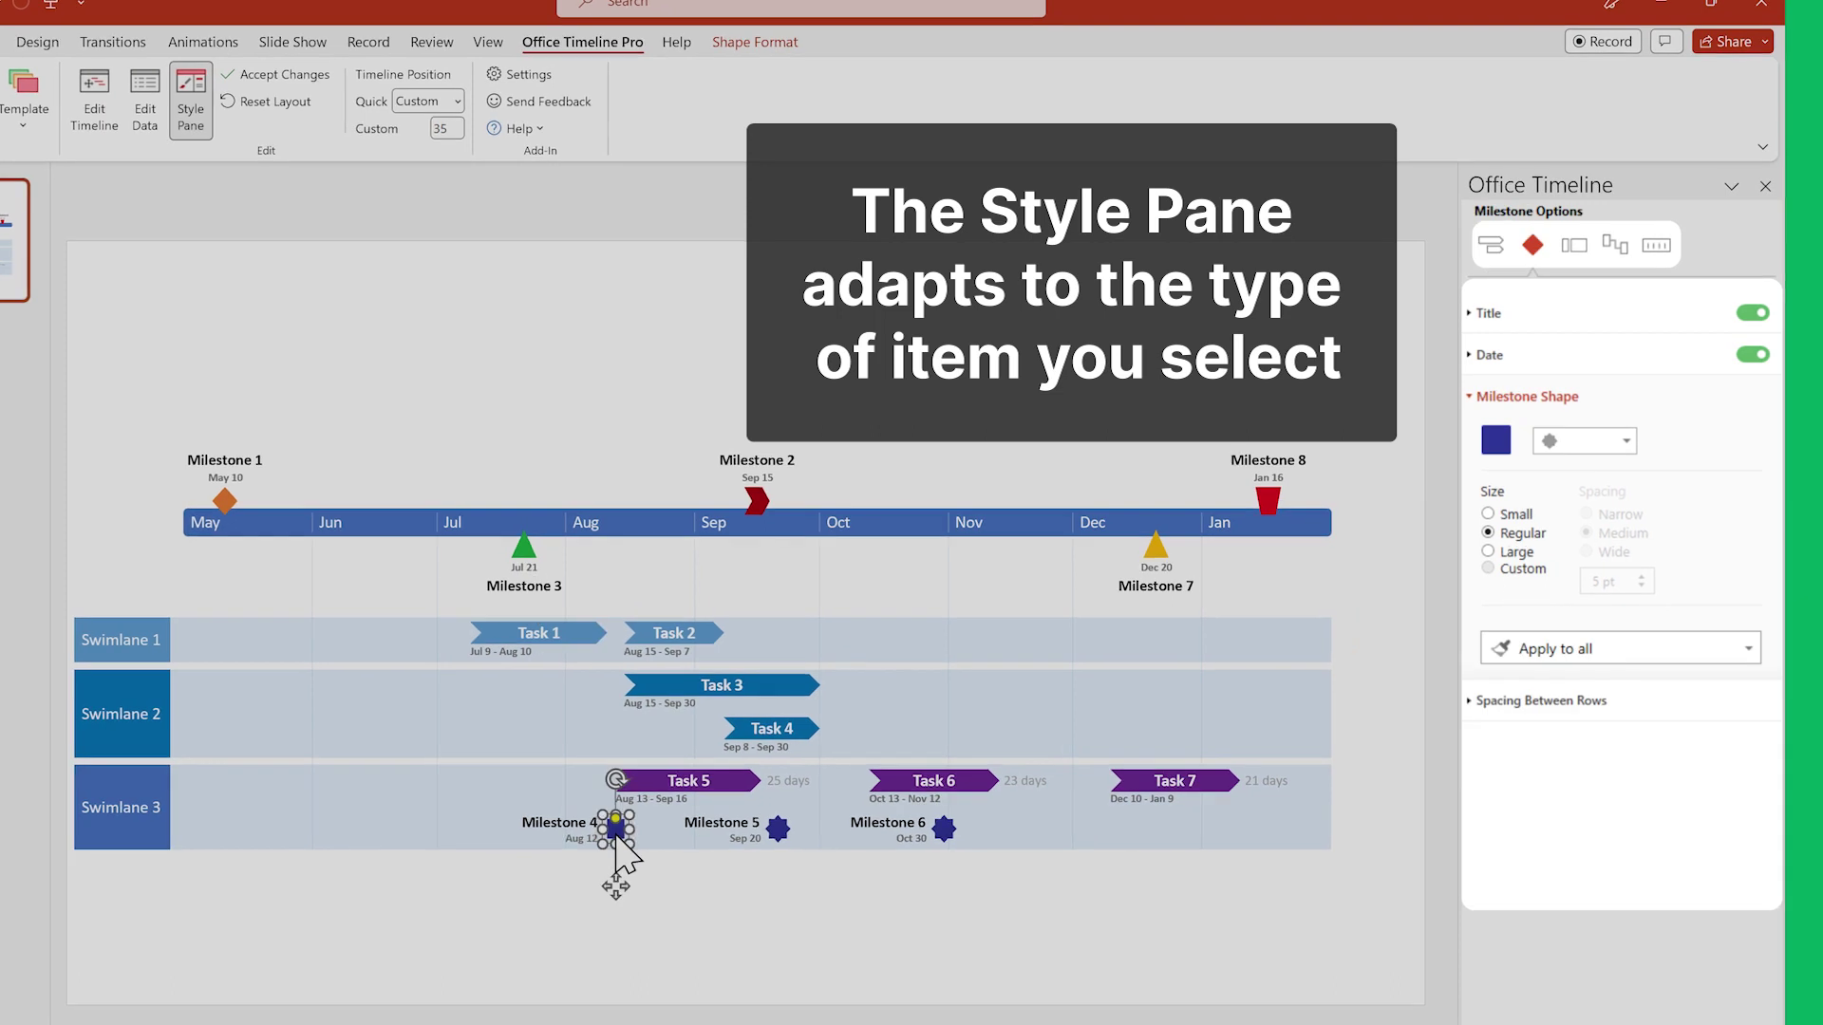
left_click(667, 524)
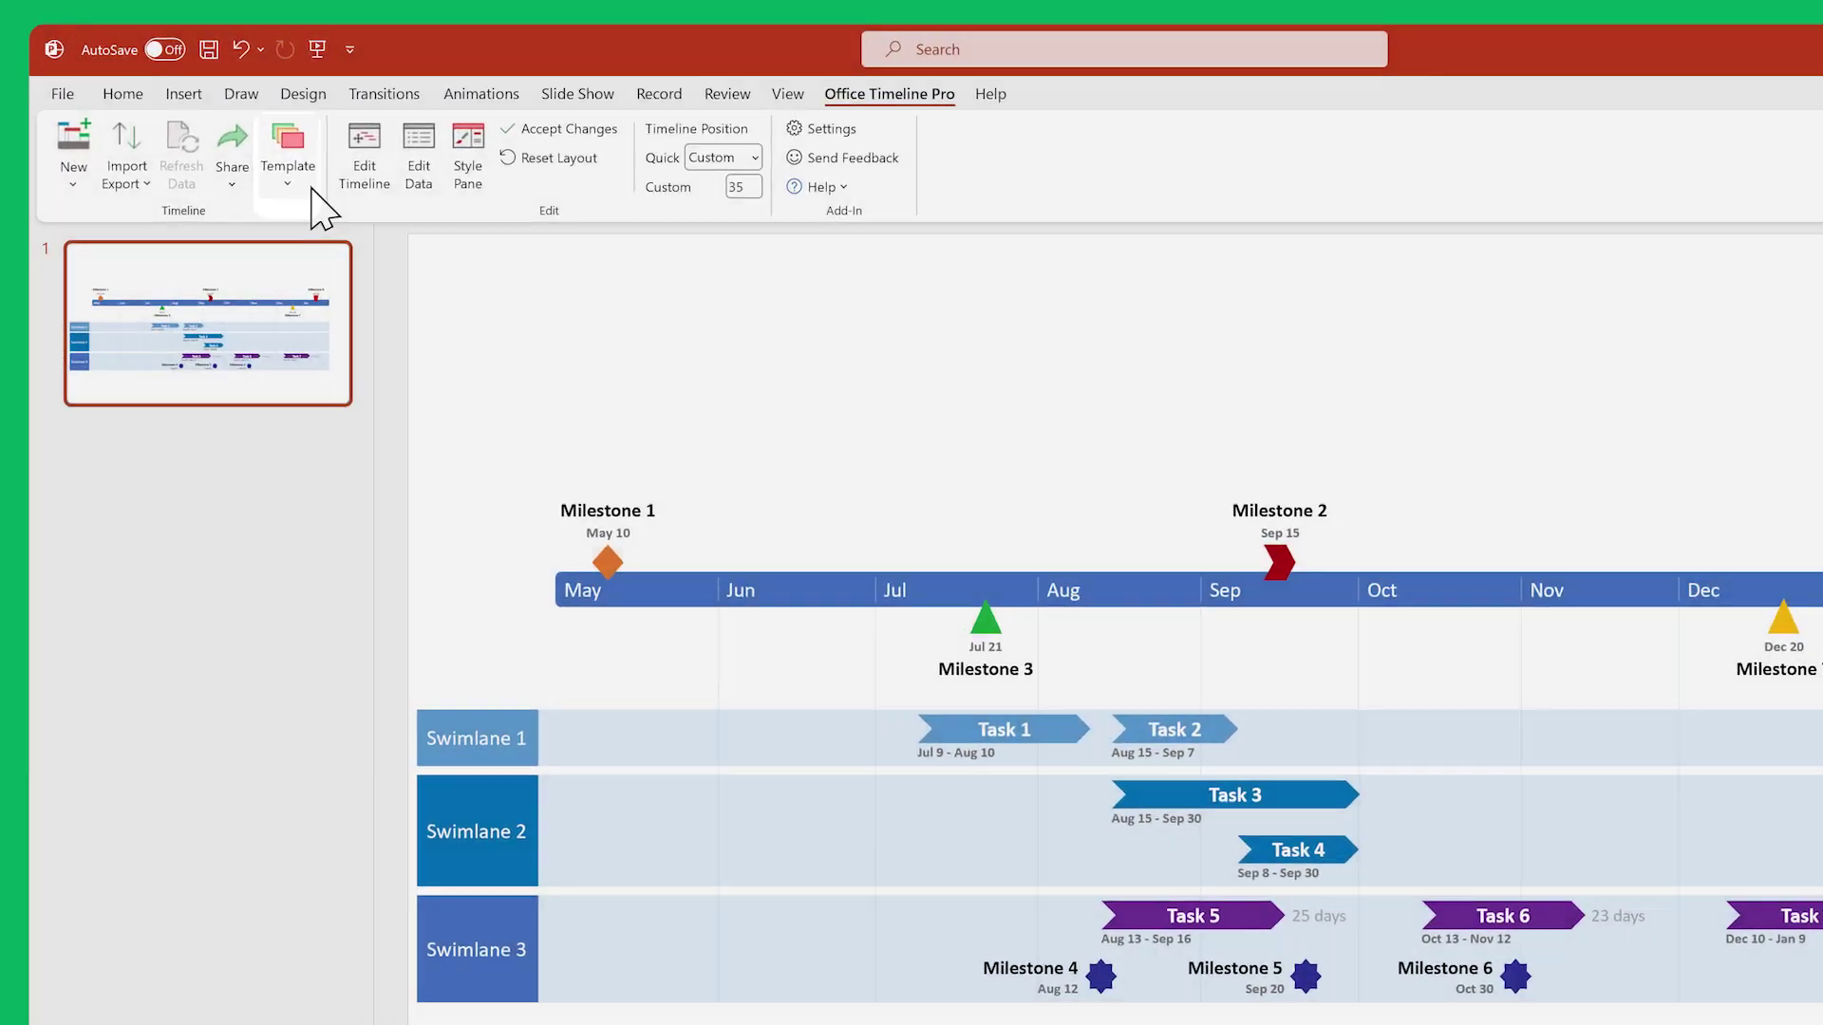
- Save the current timeline as template 'Template 1' and reopen the template gallery
left_click(288, 175)
mouse_move(983, 266)
left_mouse_down()
mouse_move(993, 309)
mouse_move(994, 266)
left_mouse_up()
left_click(444, 258)
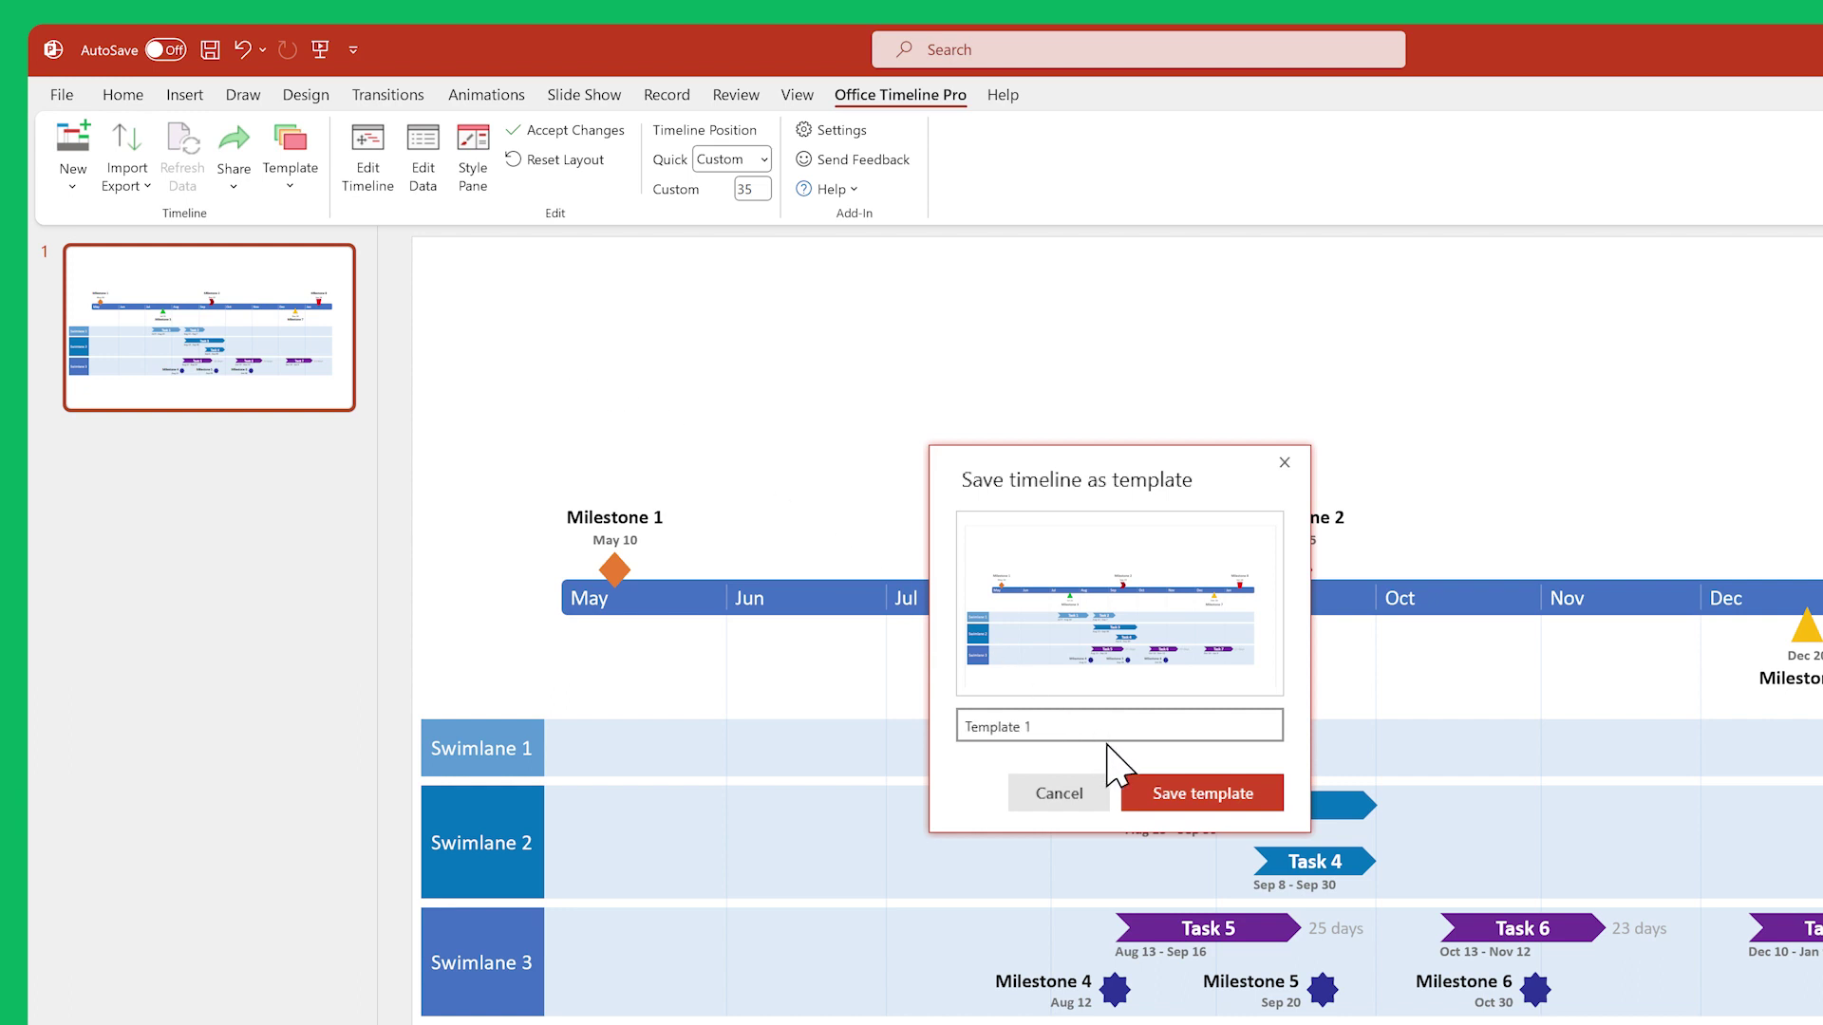
left_click(1145, 793)
left_click(291, 185)
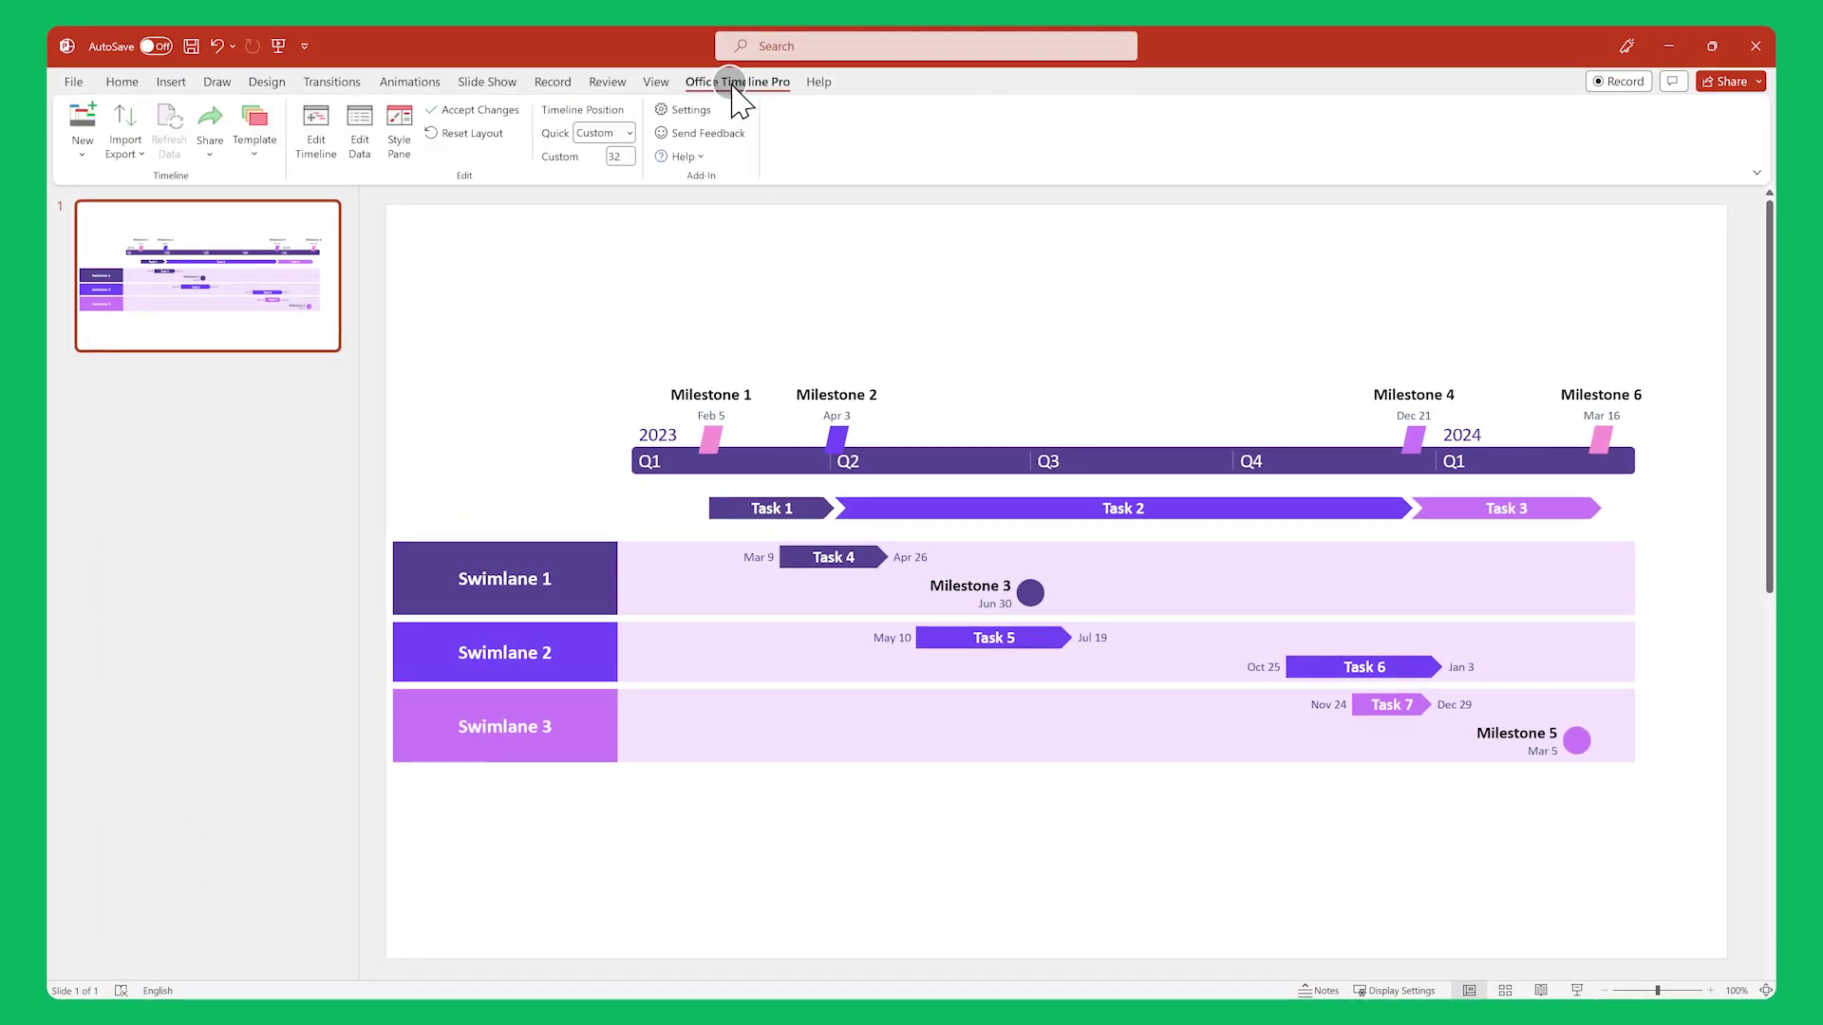
- Choose New, then Timeline from Scratch, to begin a blank timeline
left_click(82, 129)
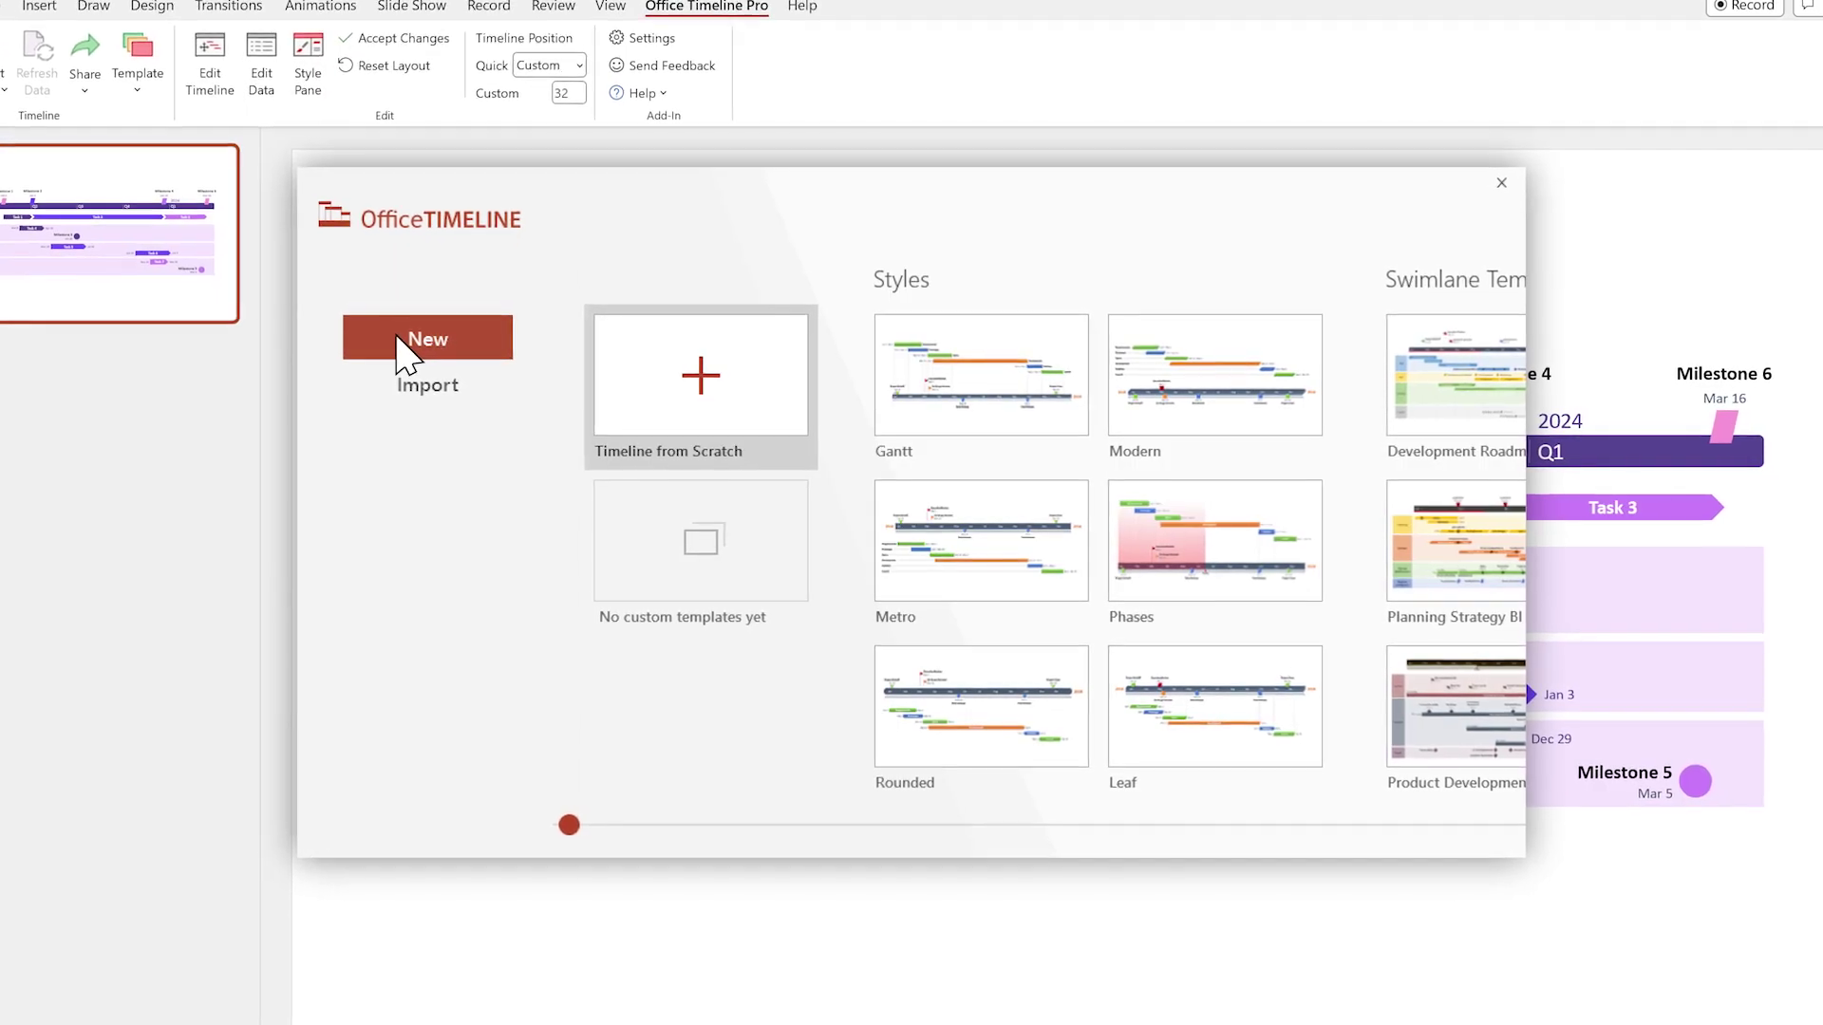
left_click(672, 418)
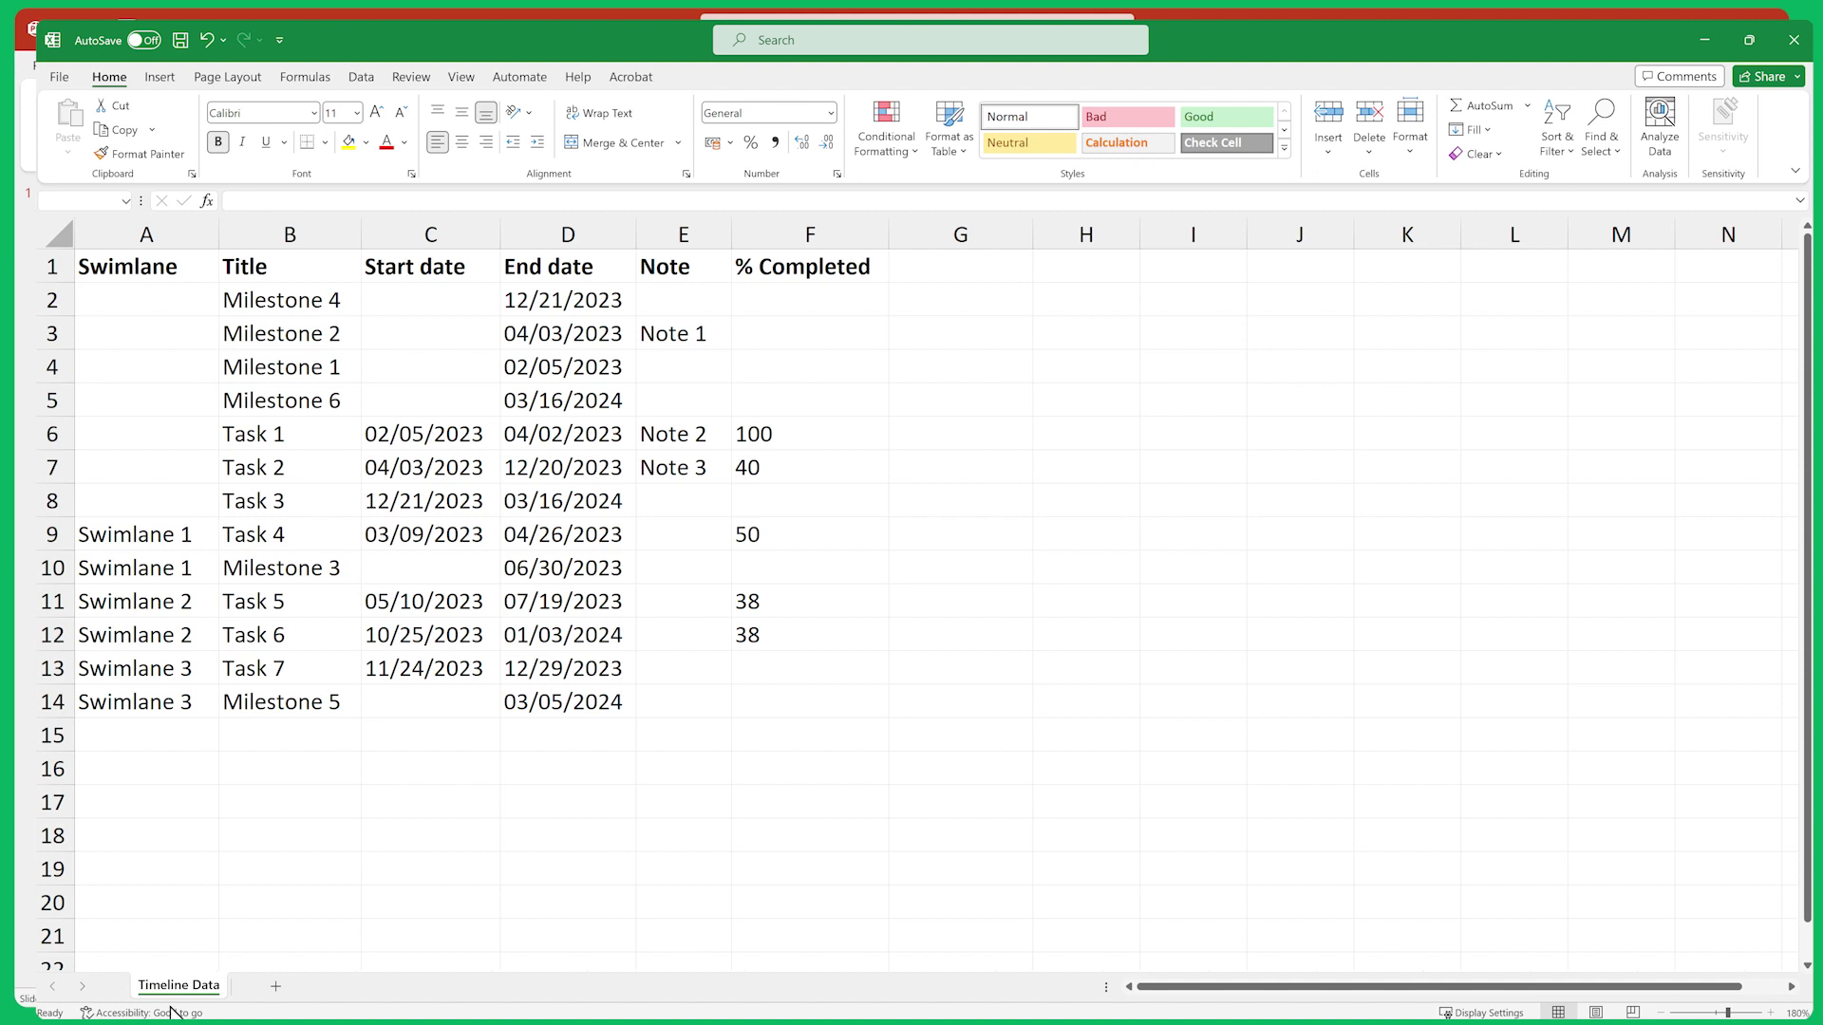
- Select Excel cells A1:F14 and copy them
left_click(133, 274)
left_click(850, 705, "shift")
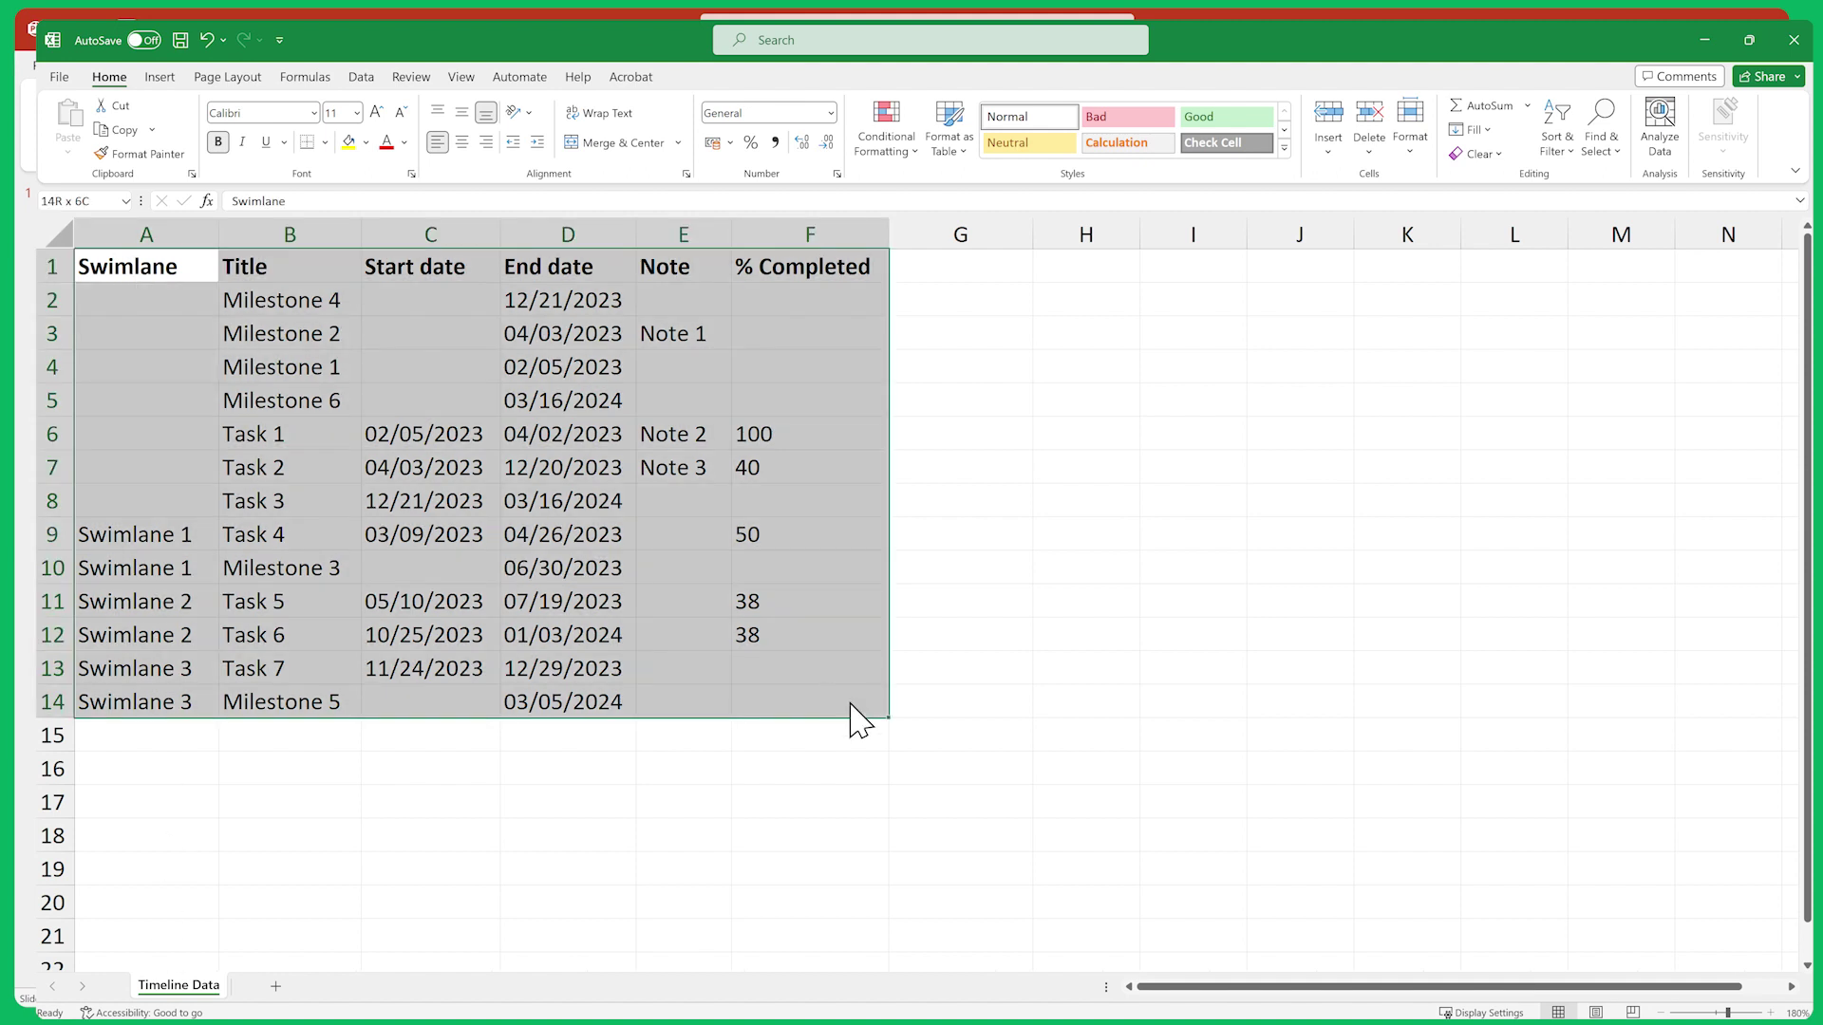
left_click(127, 130)
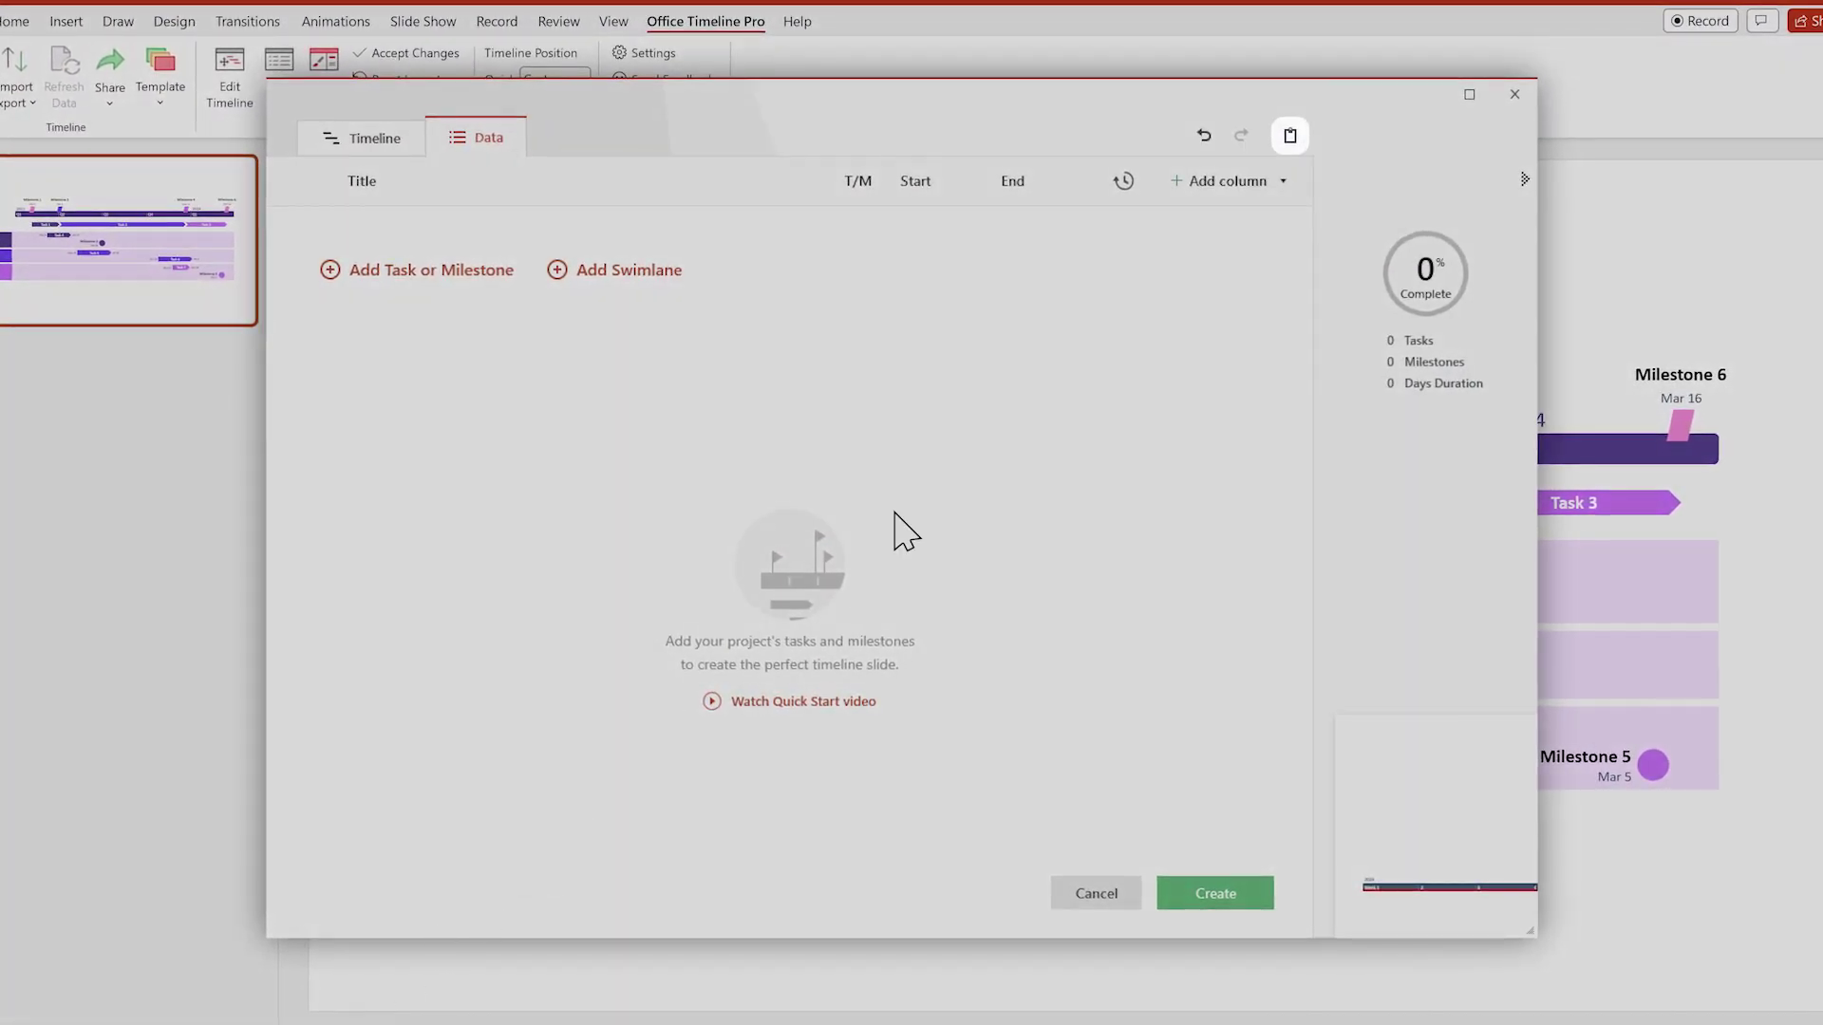
- Paste the copied Excel rows into the Data view and preview the visual timeline
left_click(1290, 137)
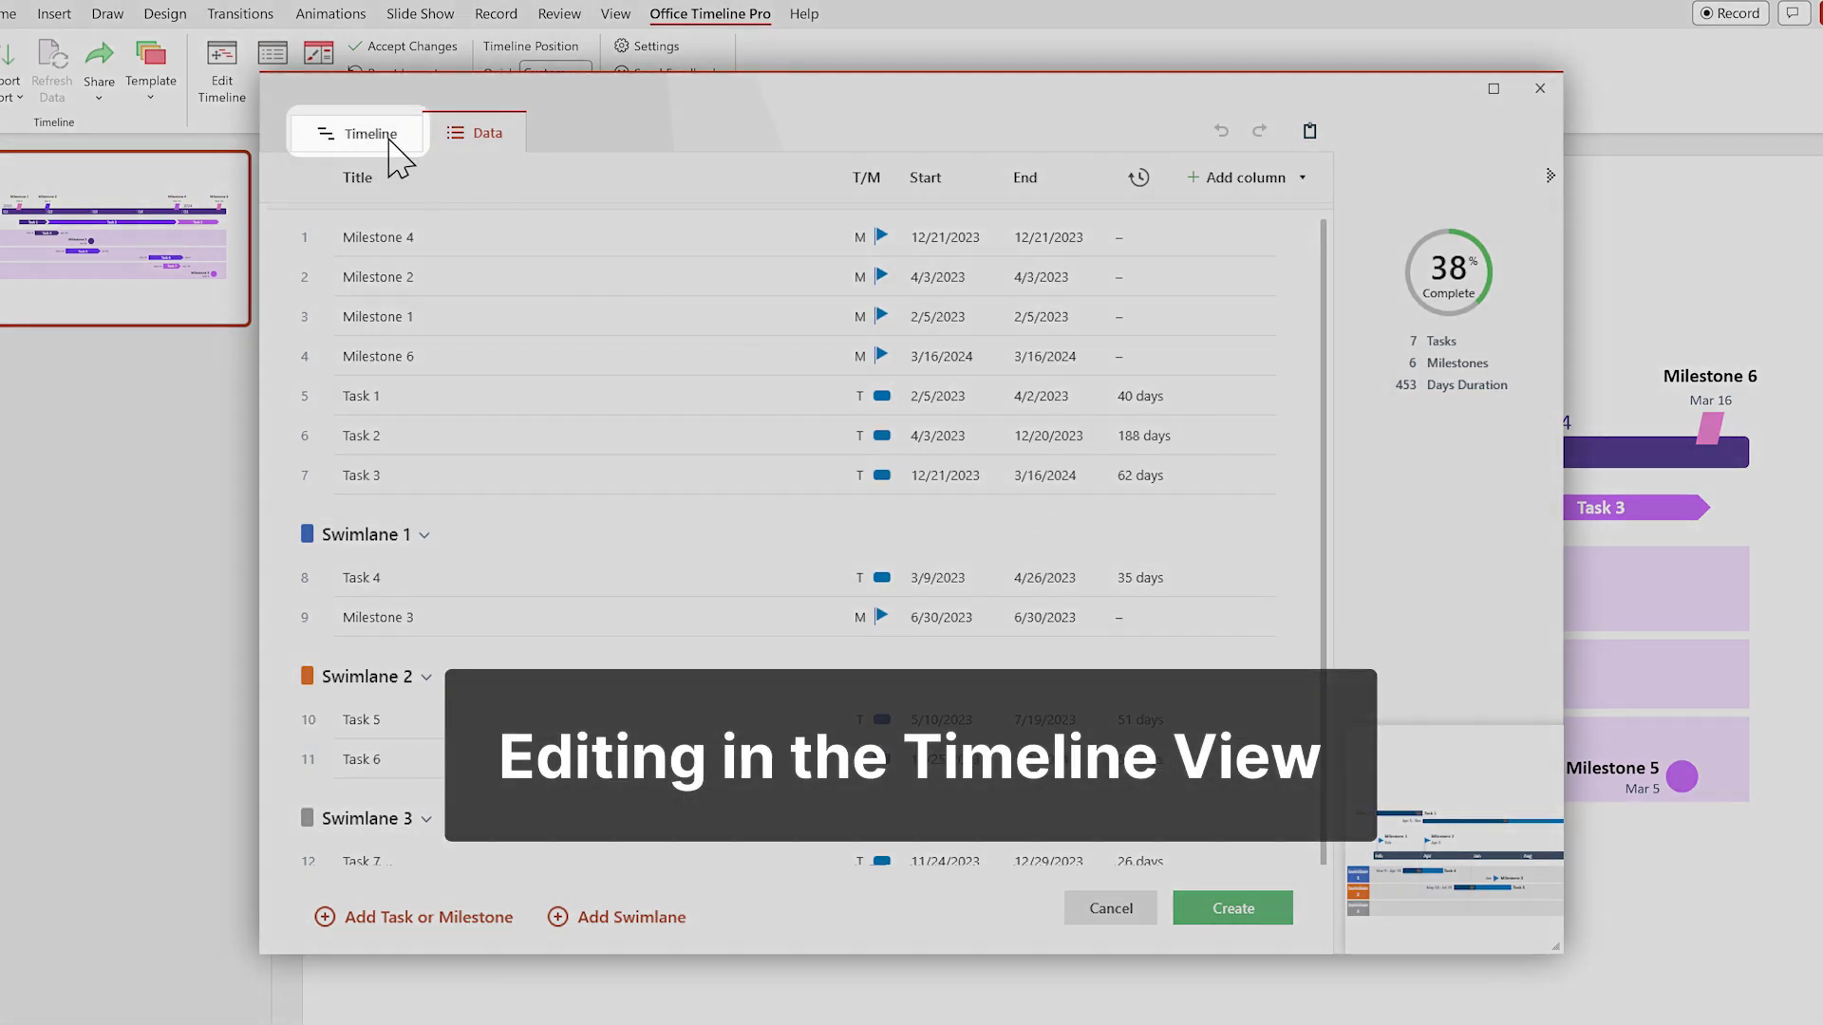
left_click(369, 134)
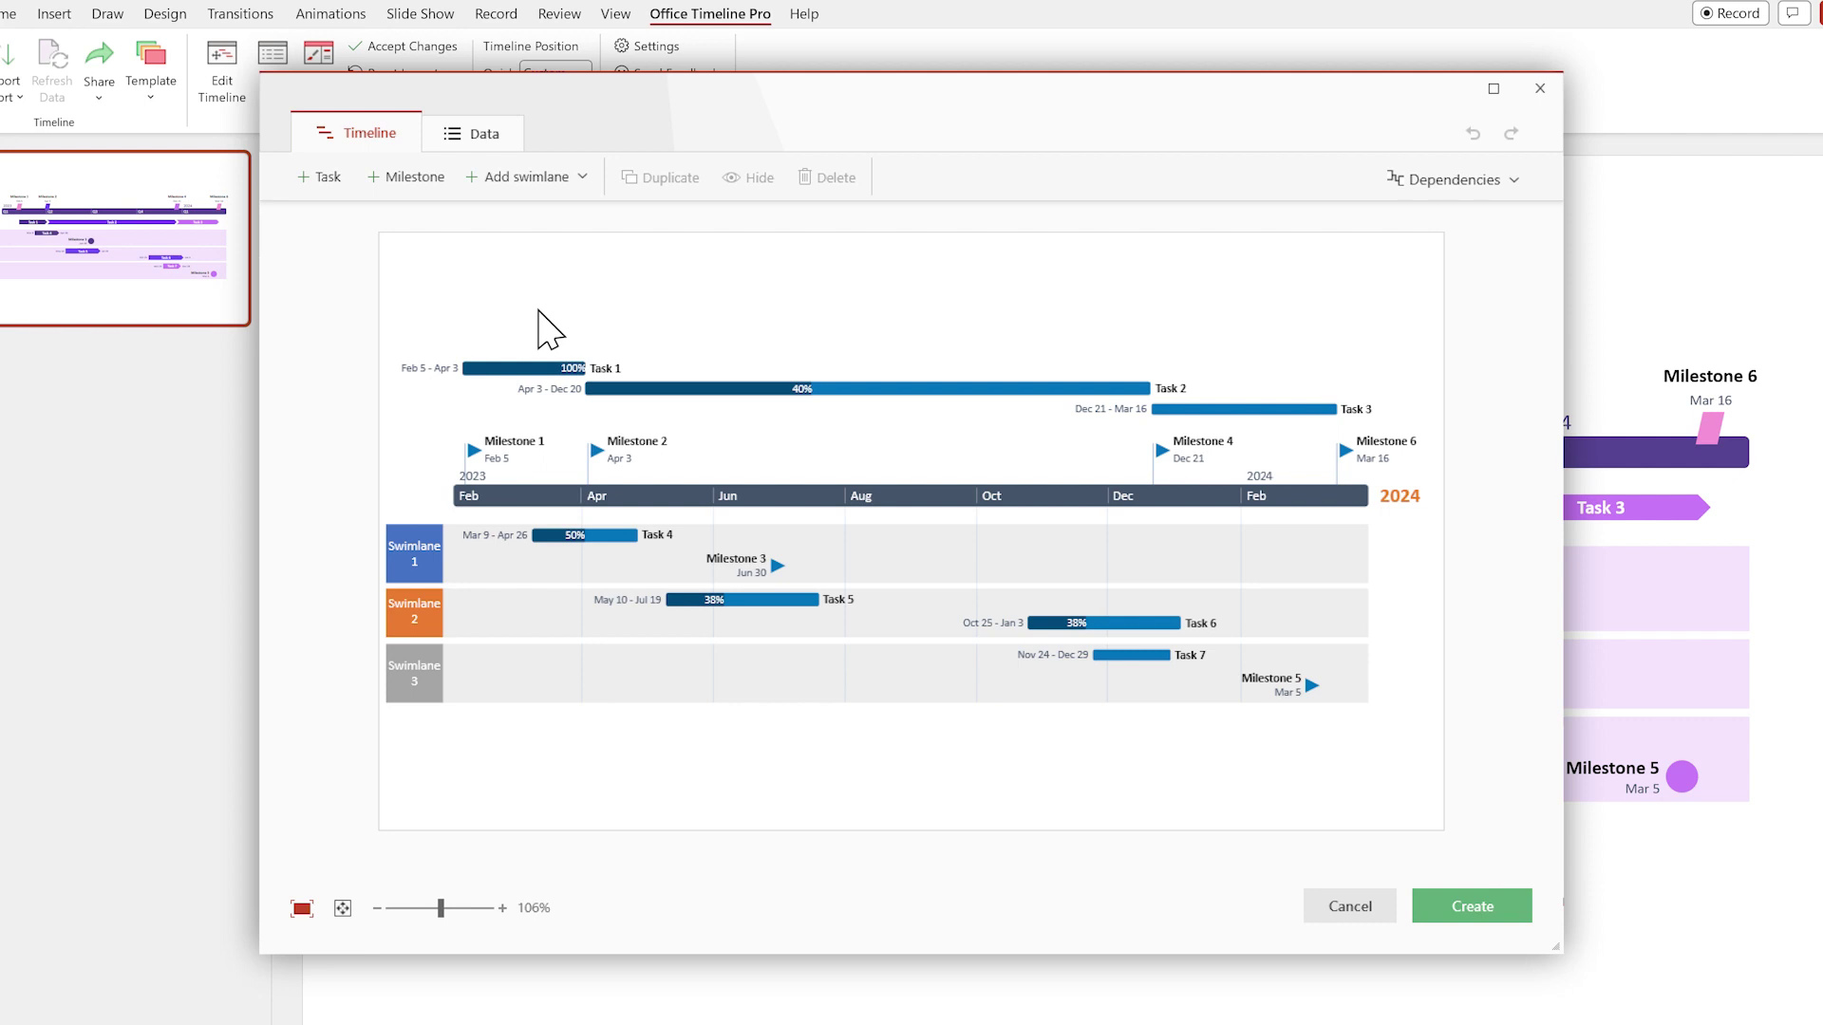
- Widen the swimlane labels, group Tasks 1–3 in one row below the timescale, then create the slide
left_click(432, 556)
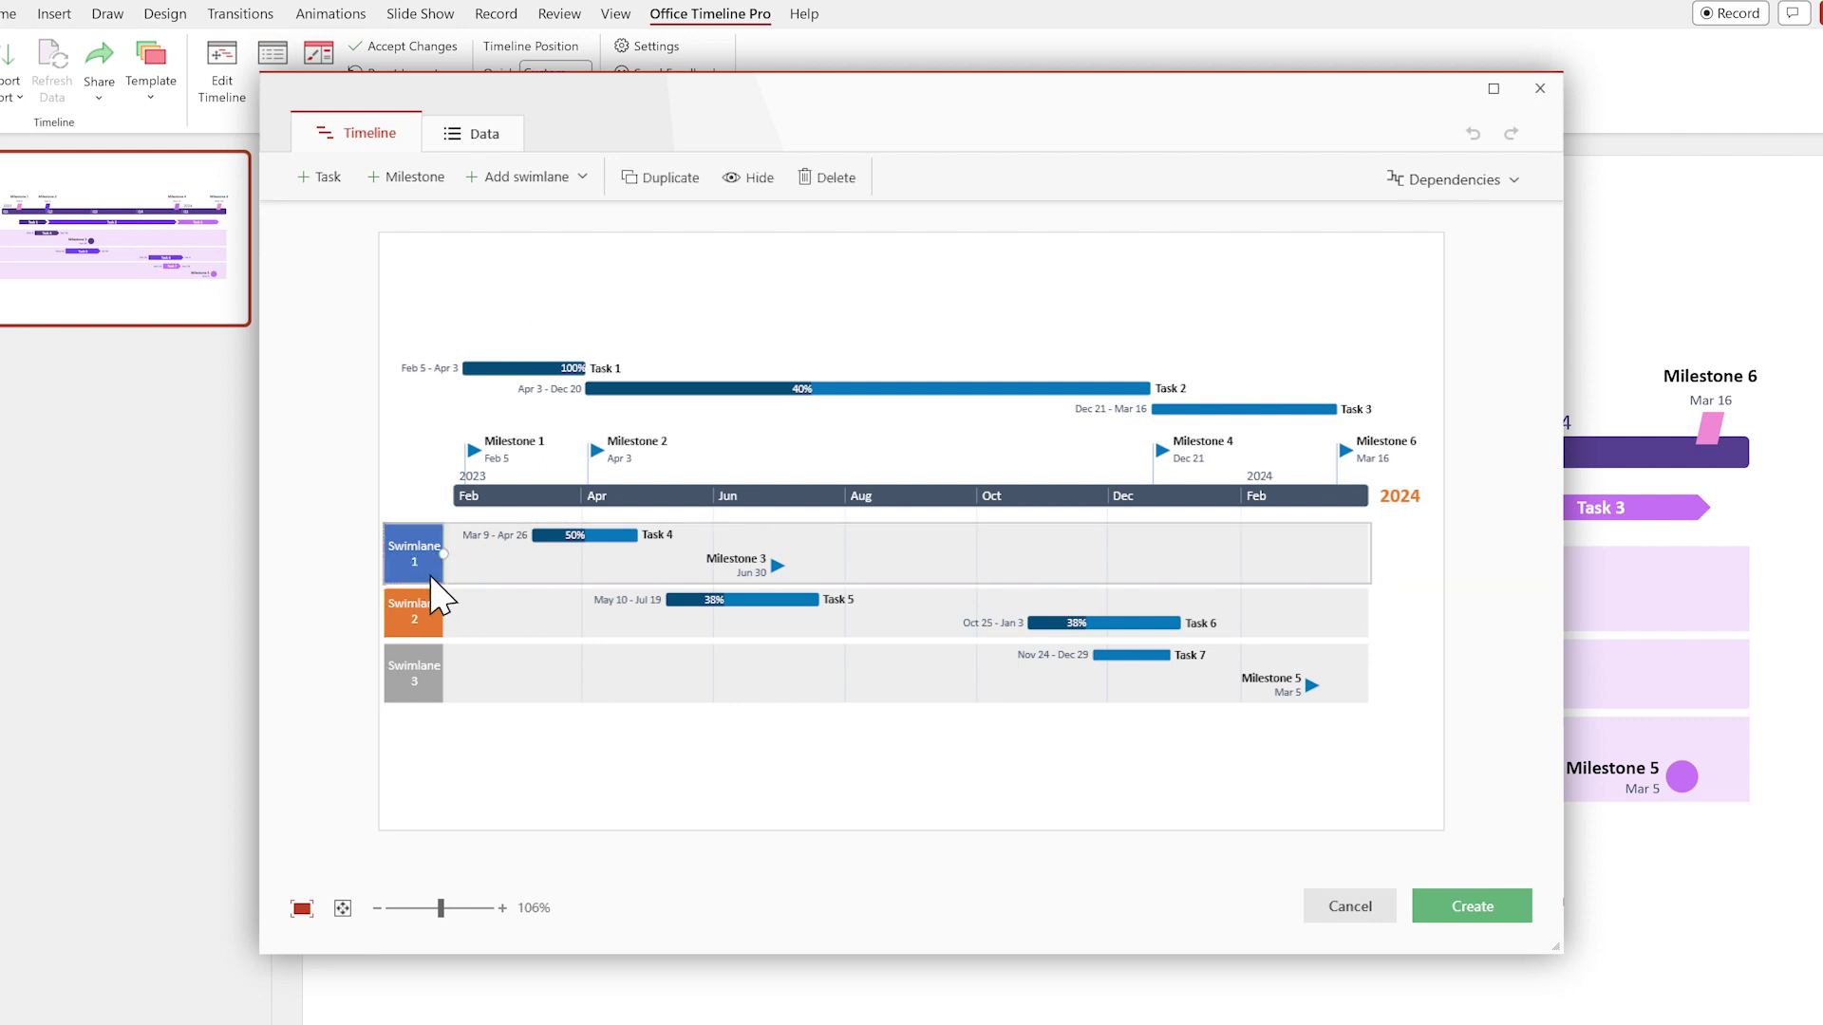
left_click_drag(441, 553, 564, 560)
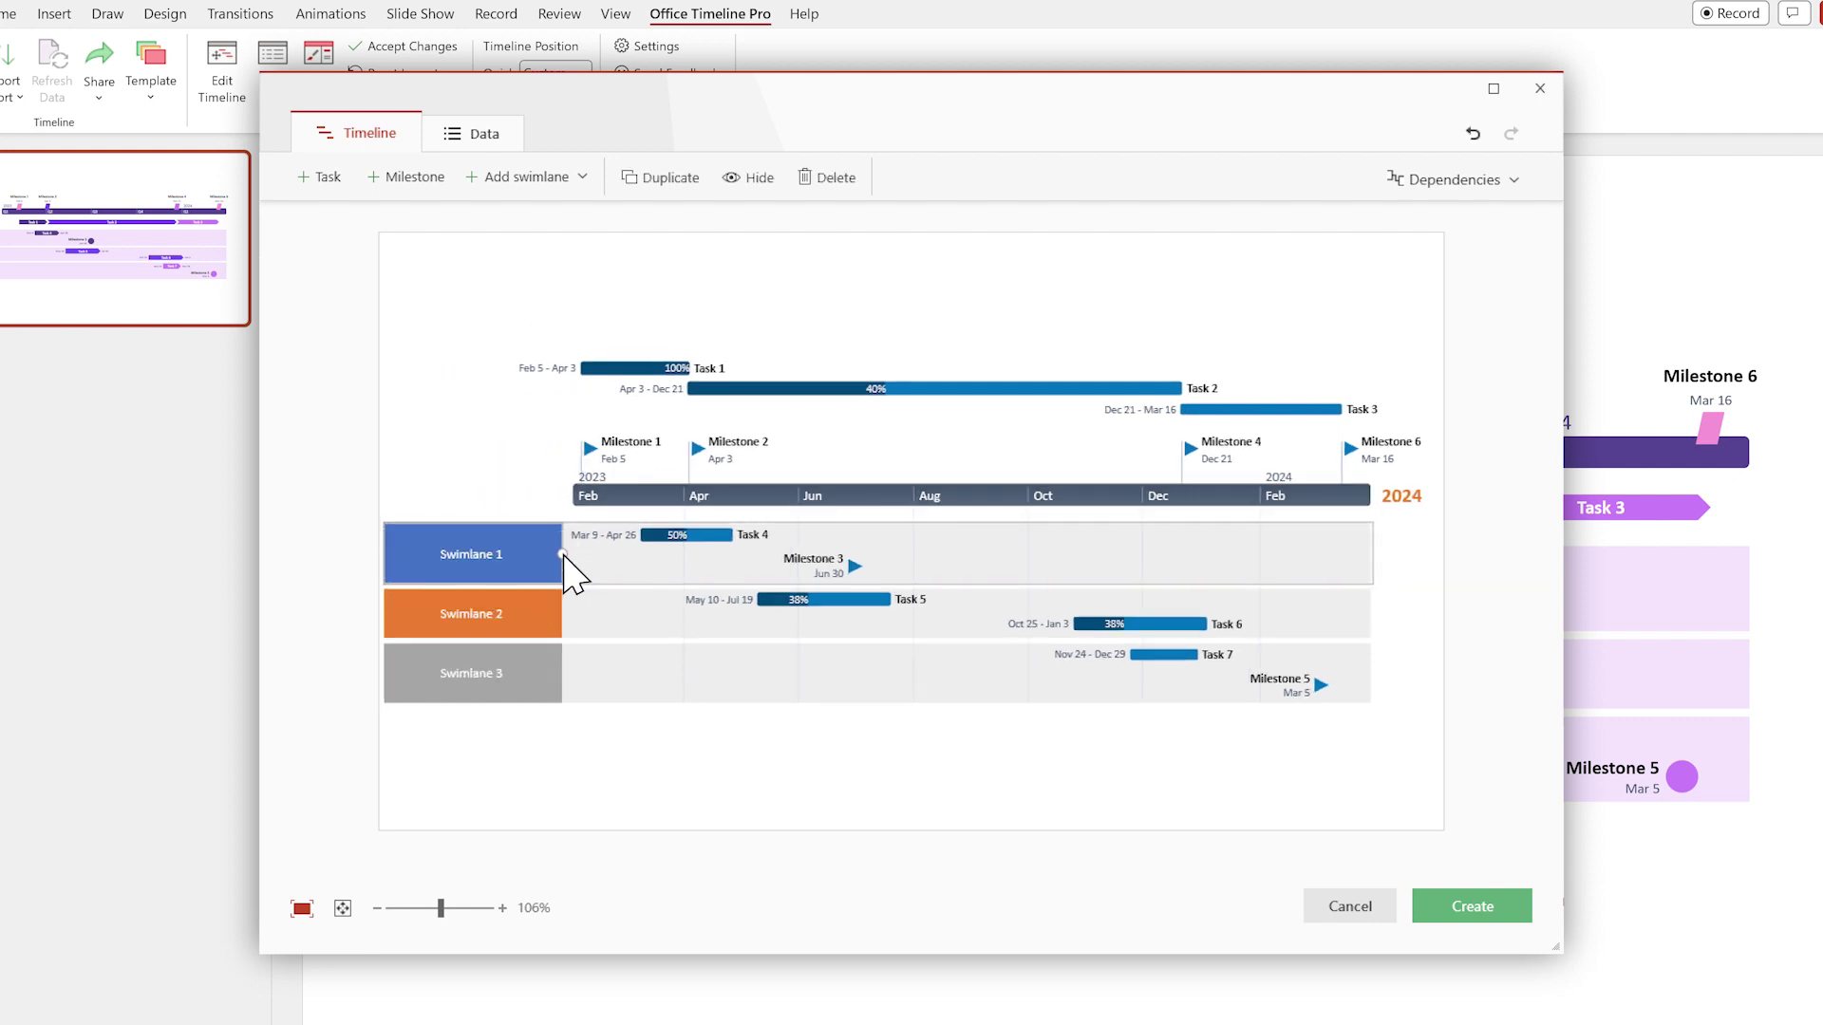
left_click_drag(609, 369, 608, 408)
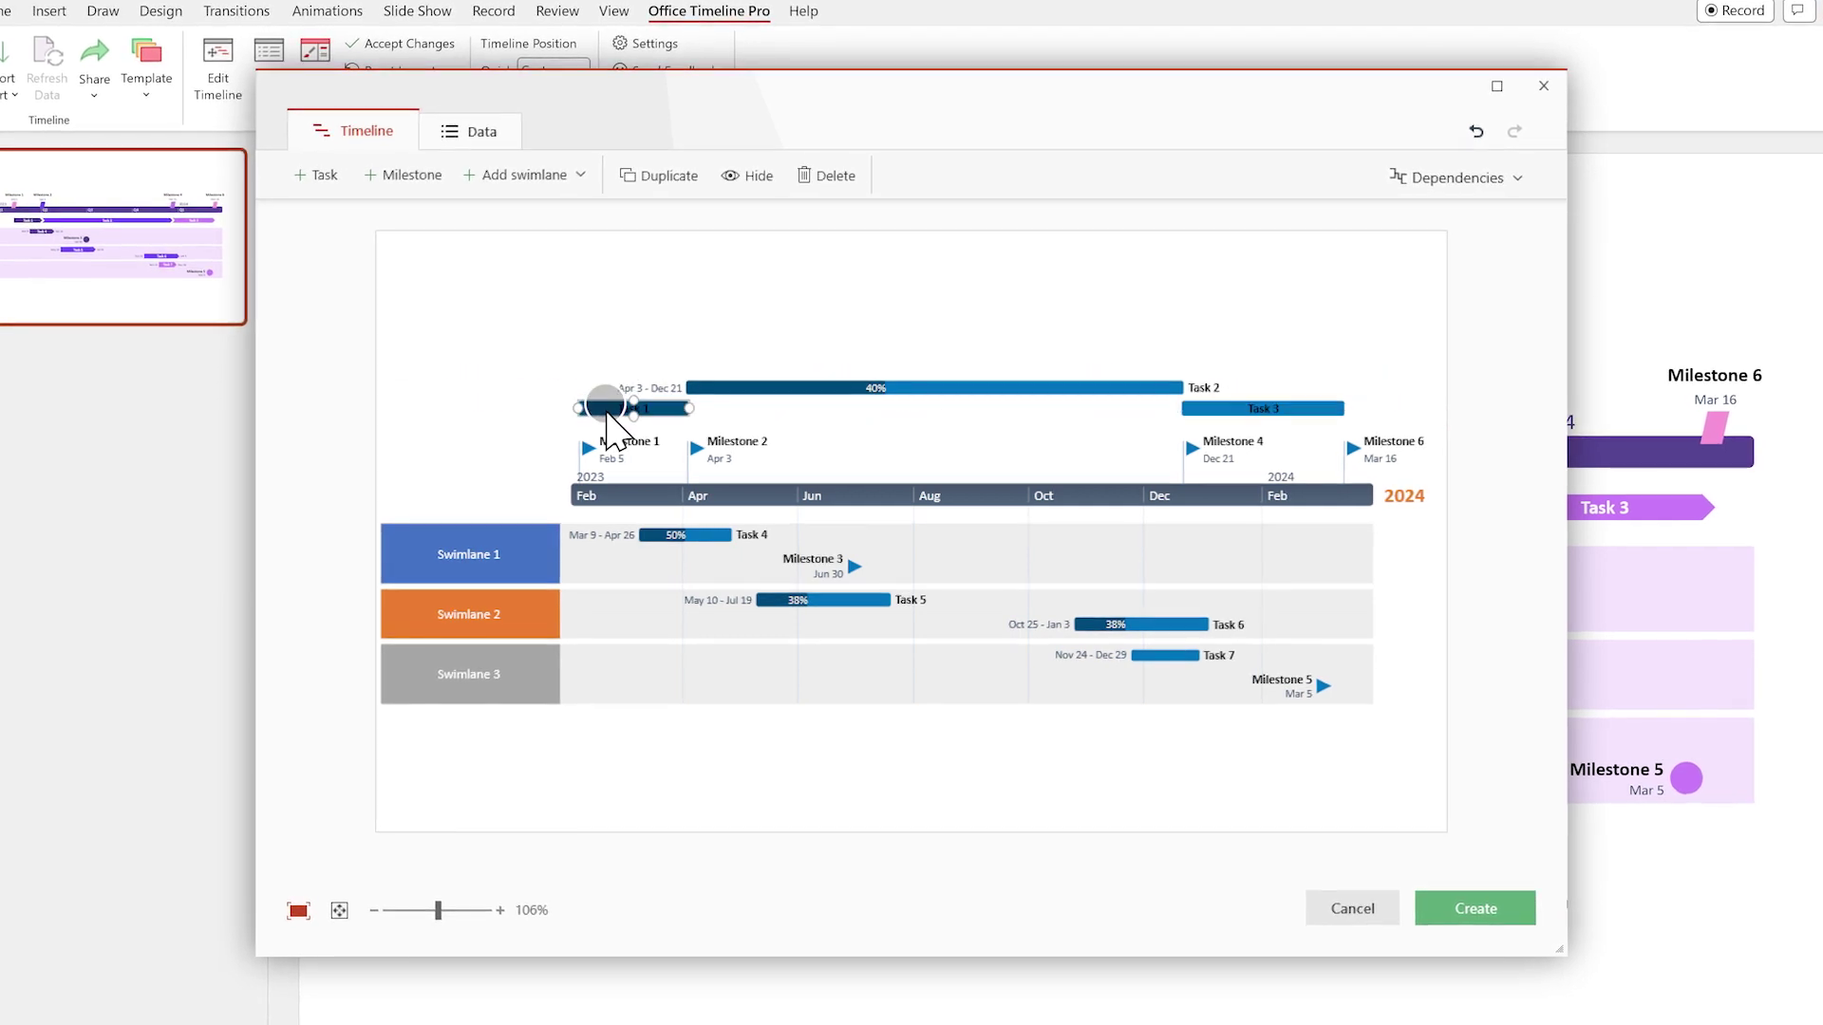
left_click_drag(753, 387, 760, 418)
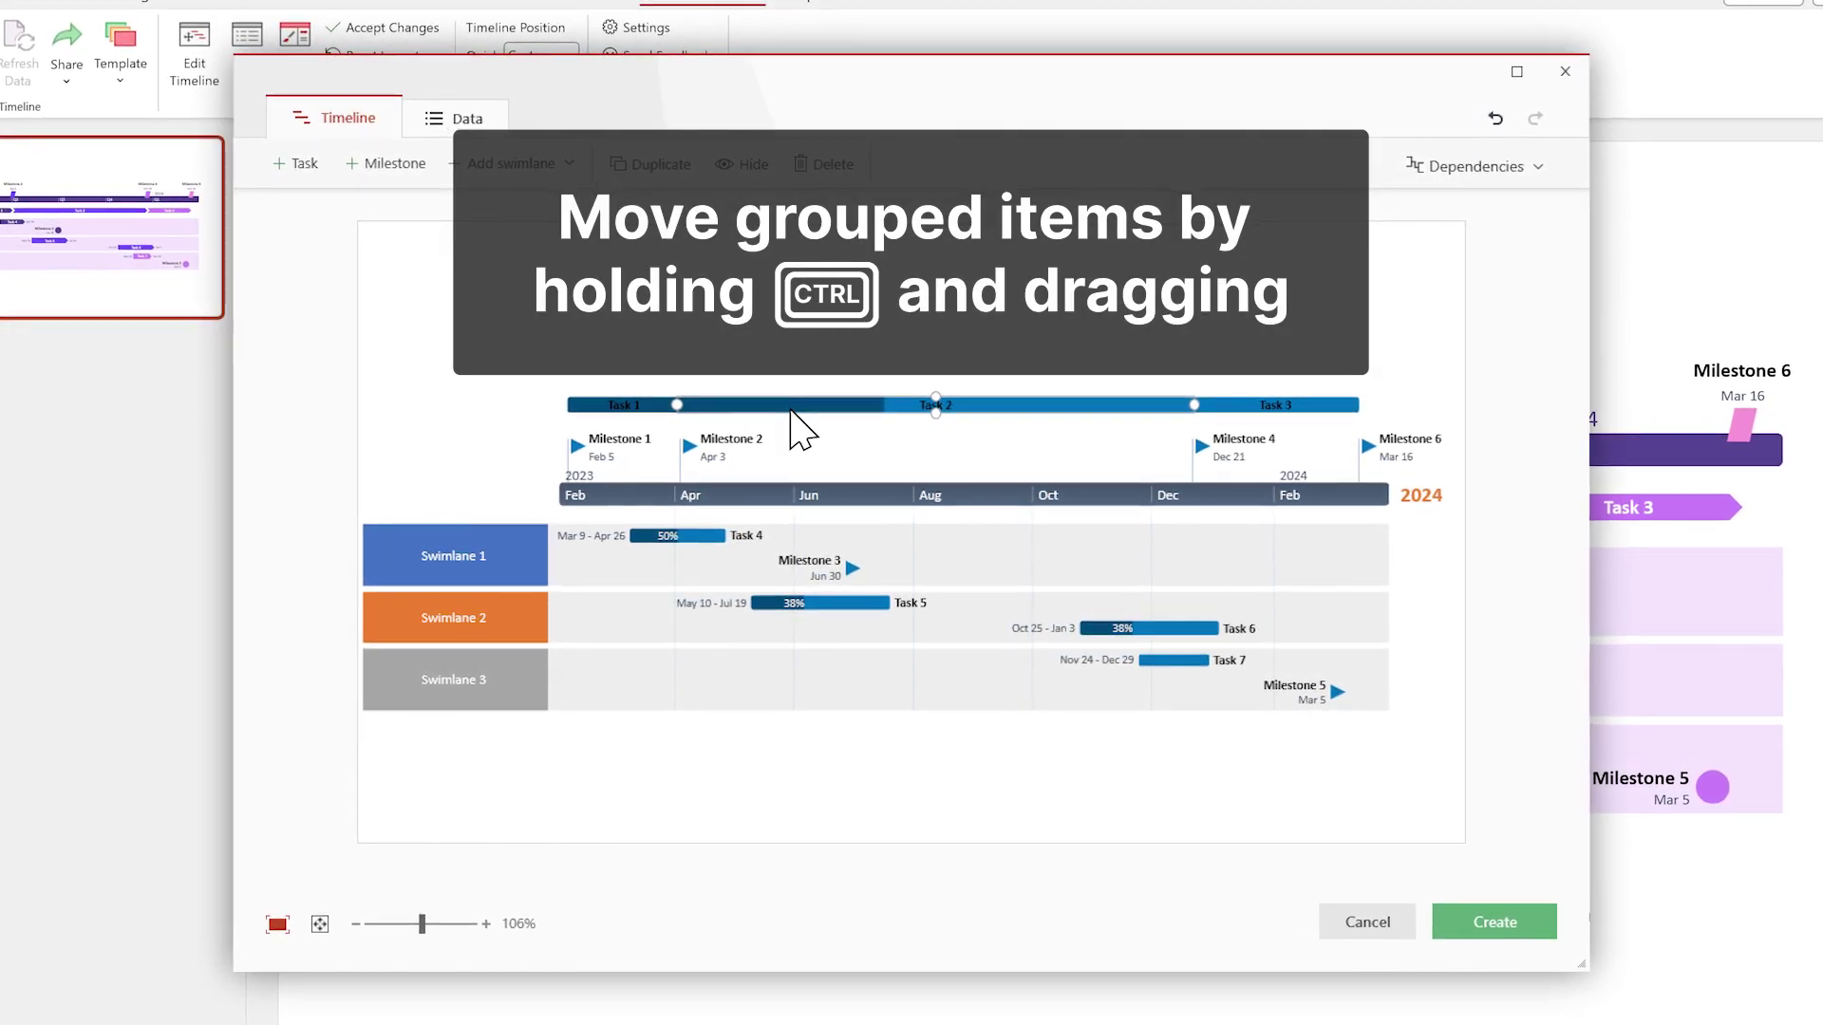
left_click_drag(788, 407, 788, 534)
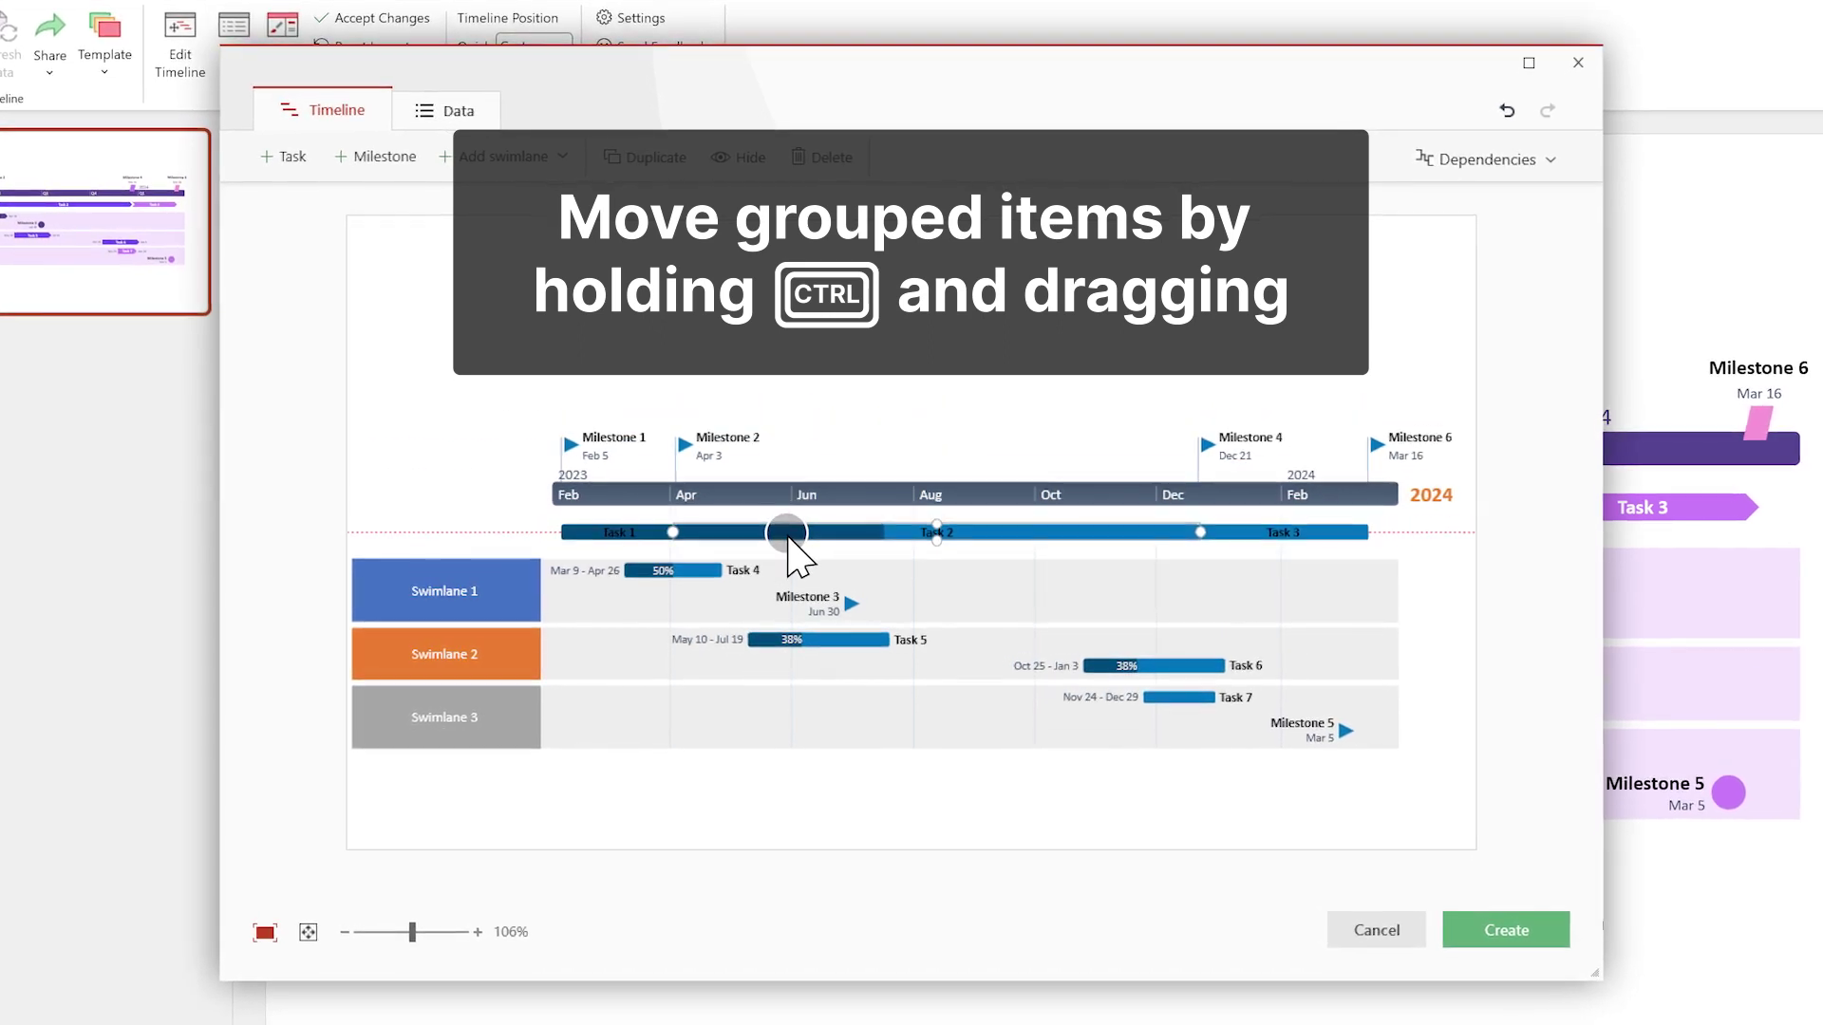
left_click(843, 495)
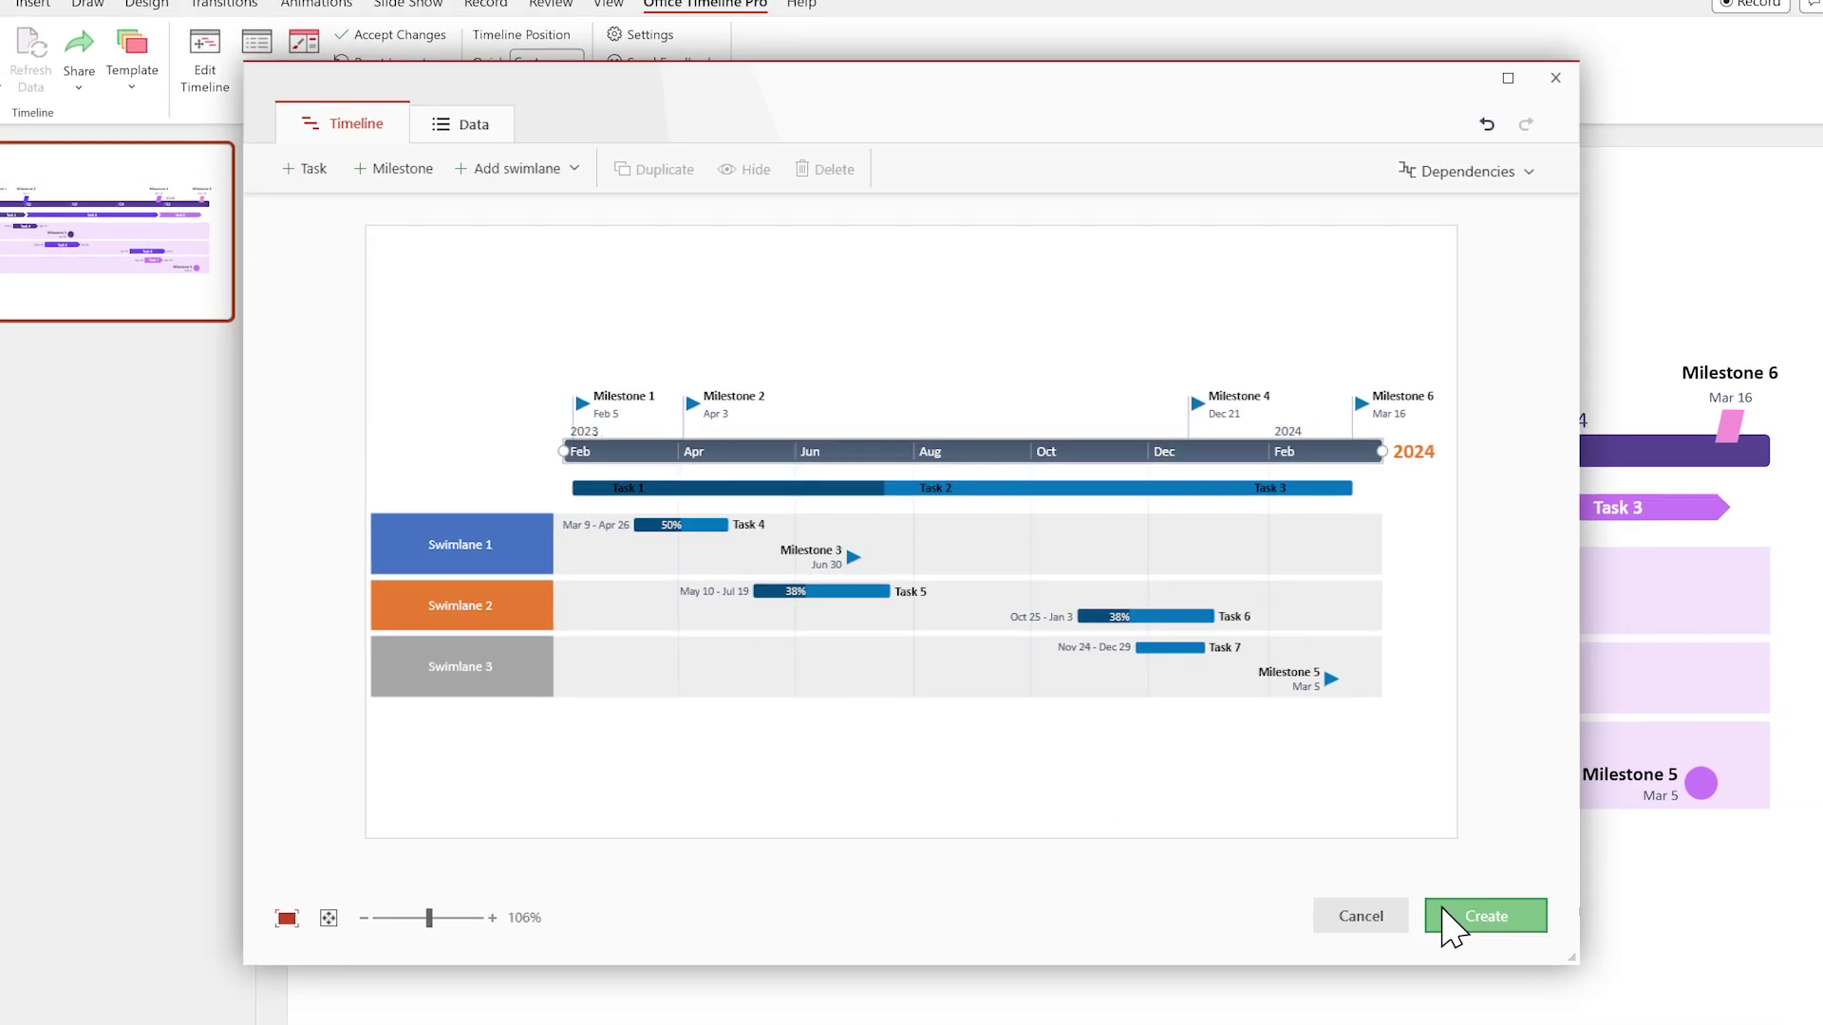
left_click(1443, 912)
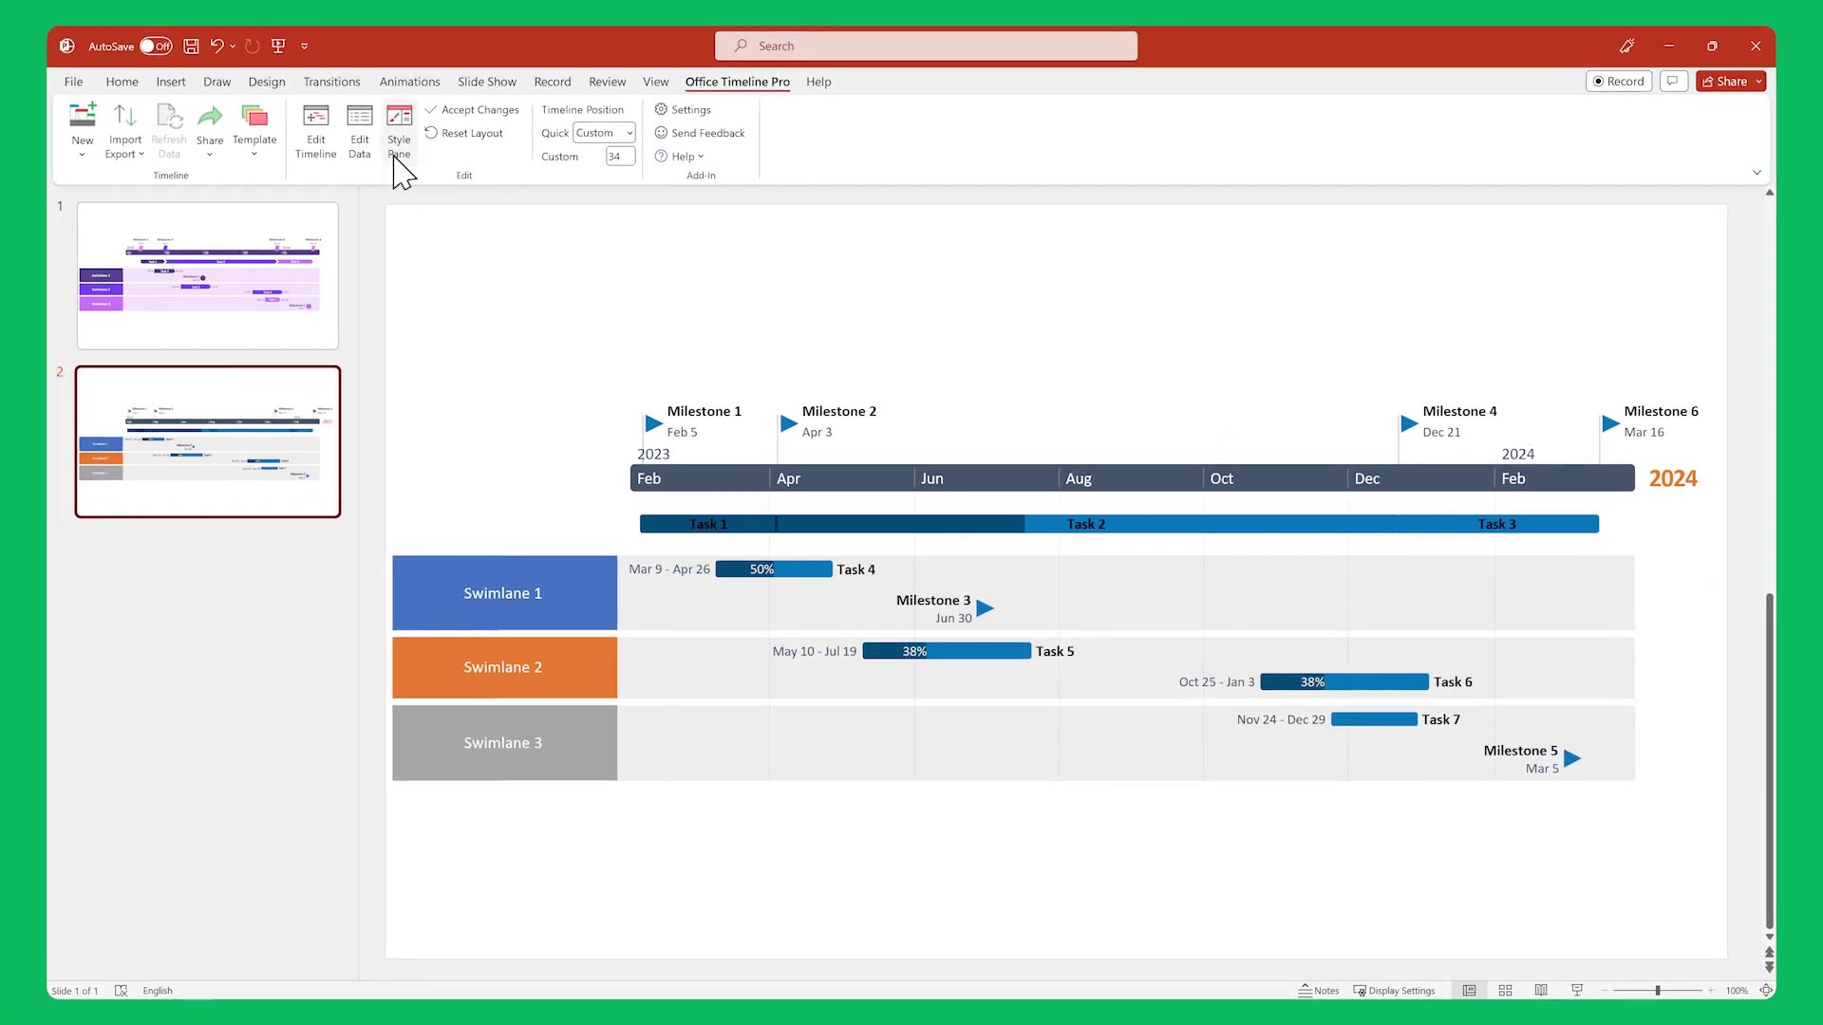
- Make Task 4's title size 12, white and inside its bar, and apply it to all tasks
left_click(396, 152)
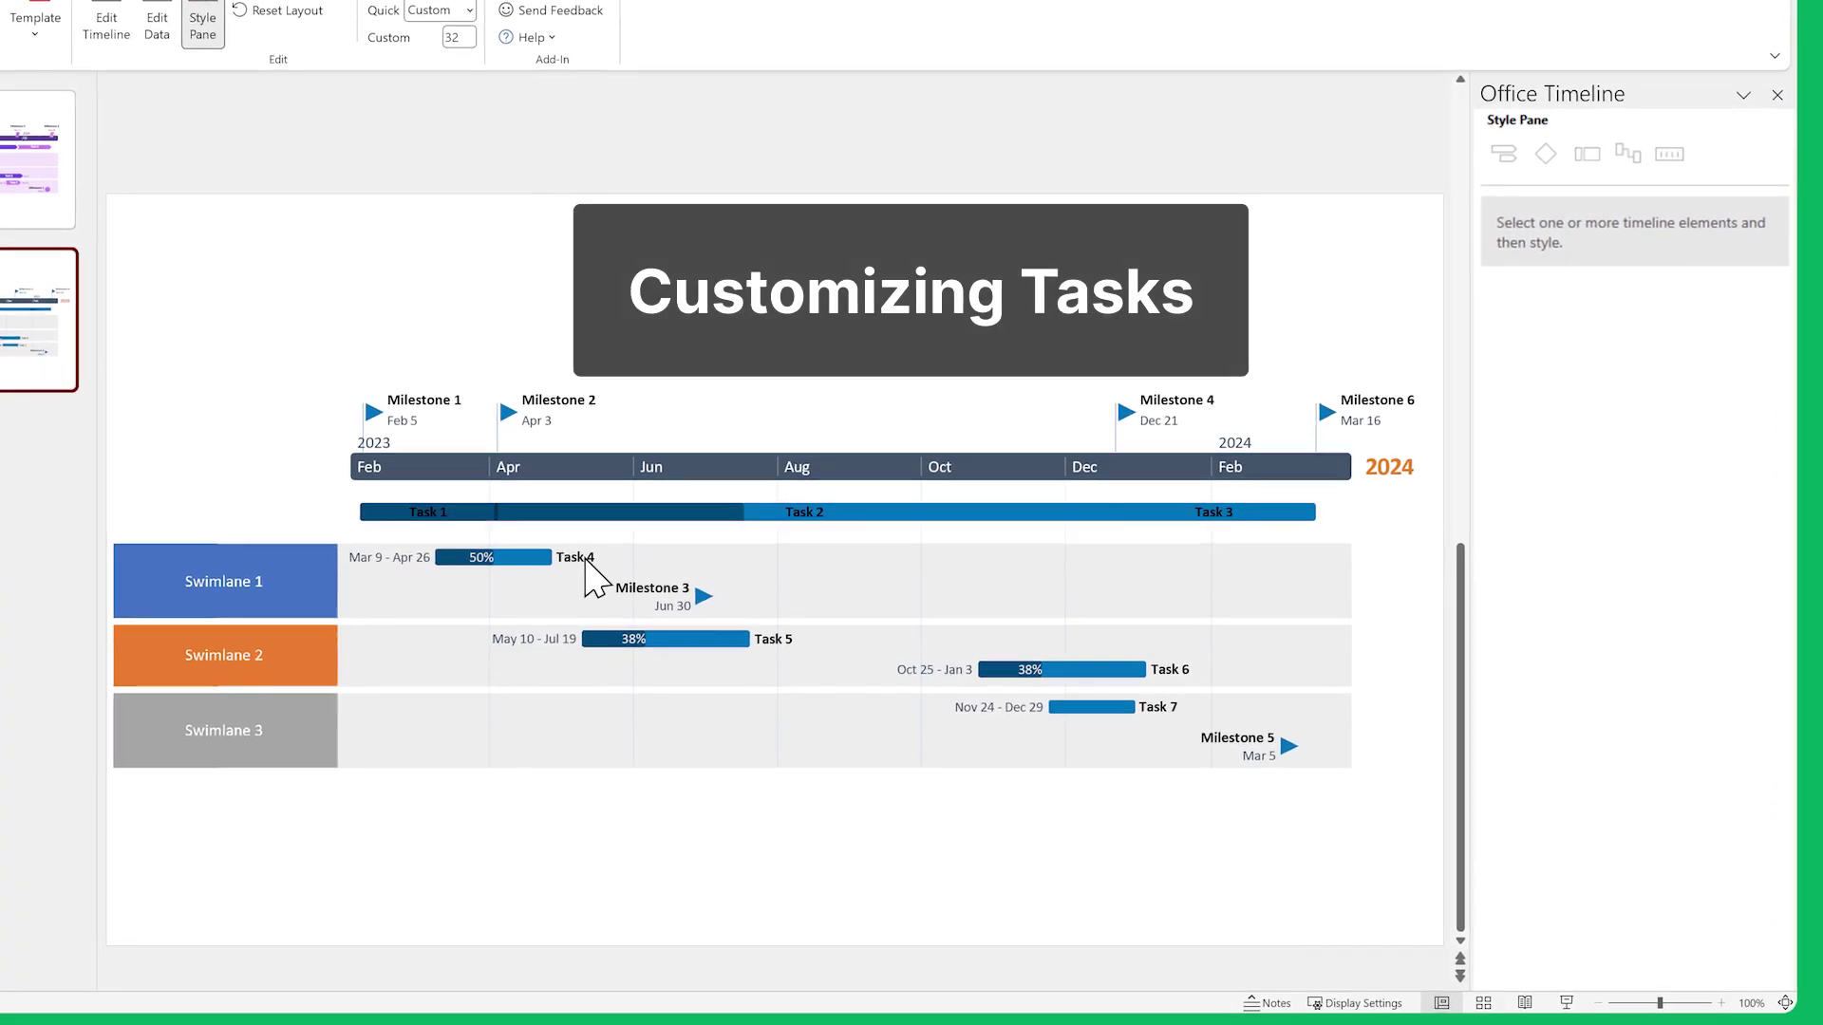
left_click(586, 565)
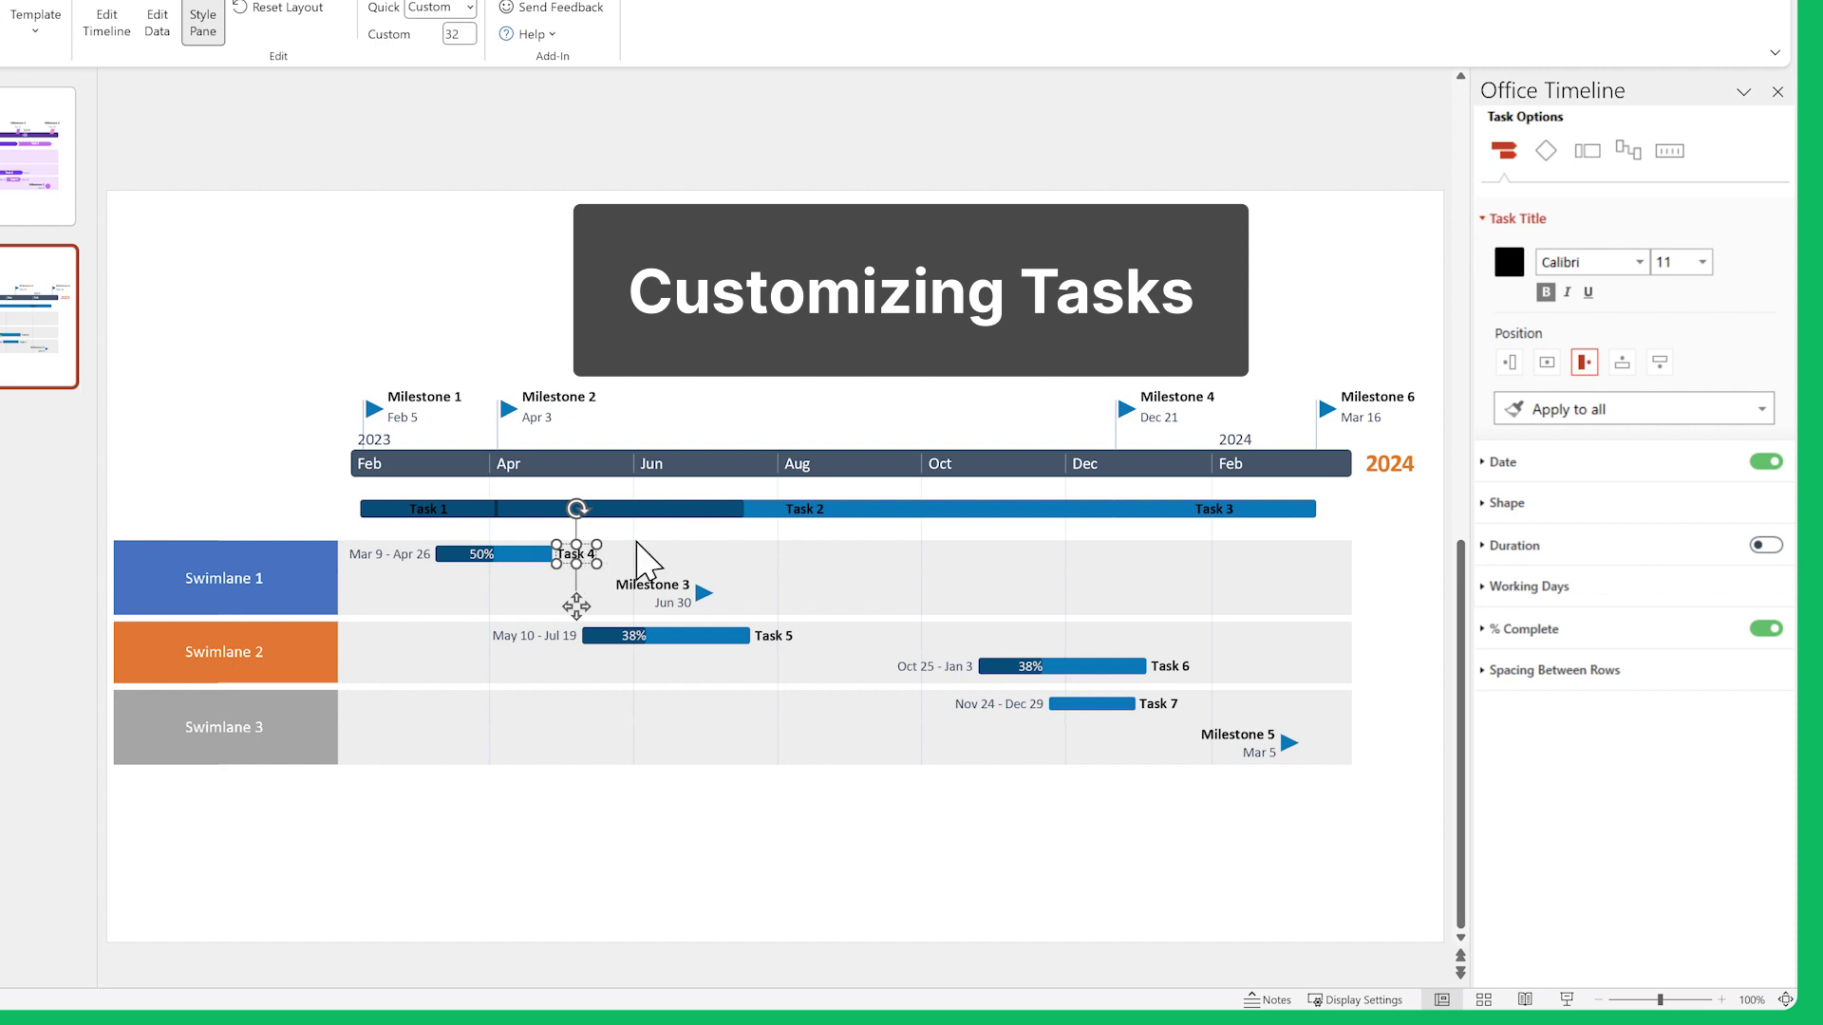
scroll(1672, 264, "up", 1)
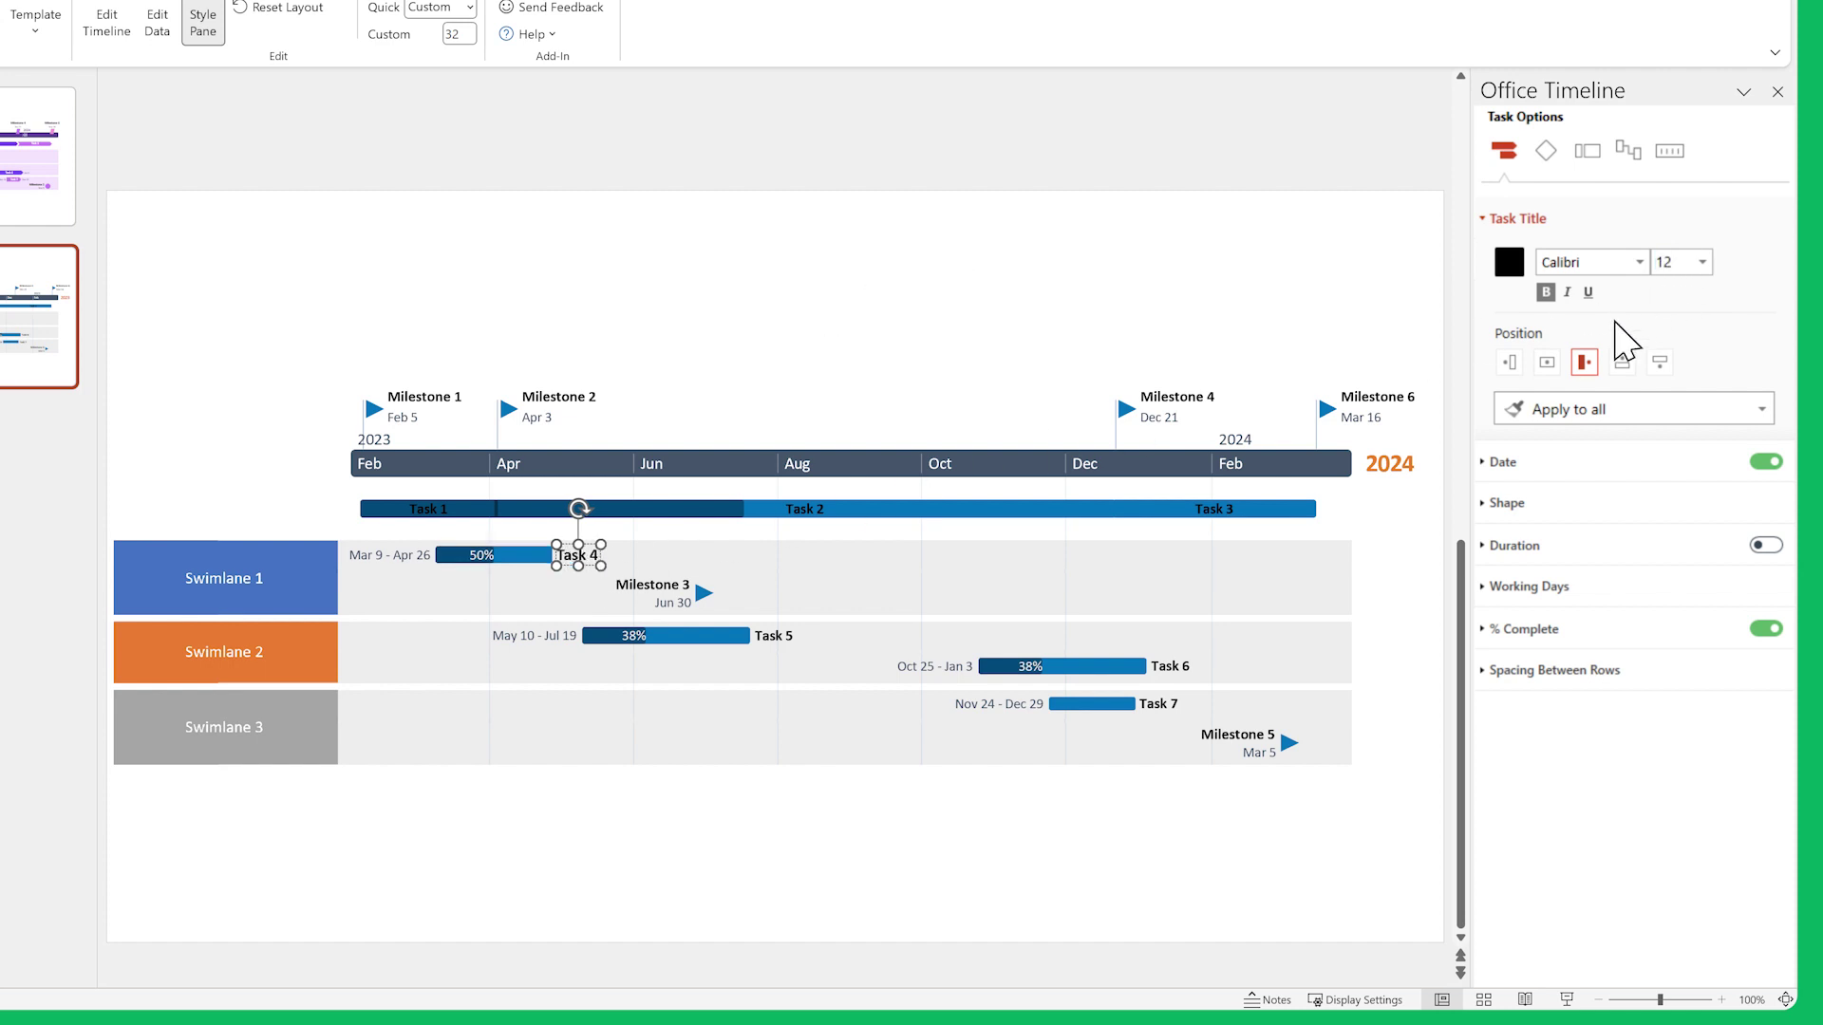
left_click(1555, 369)
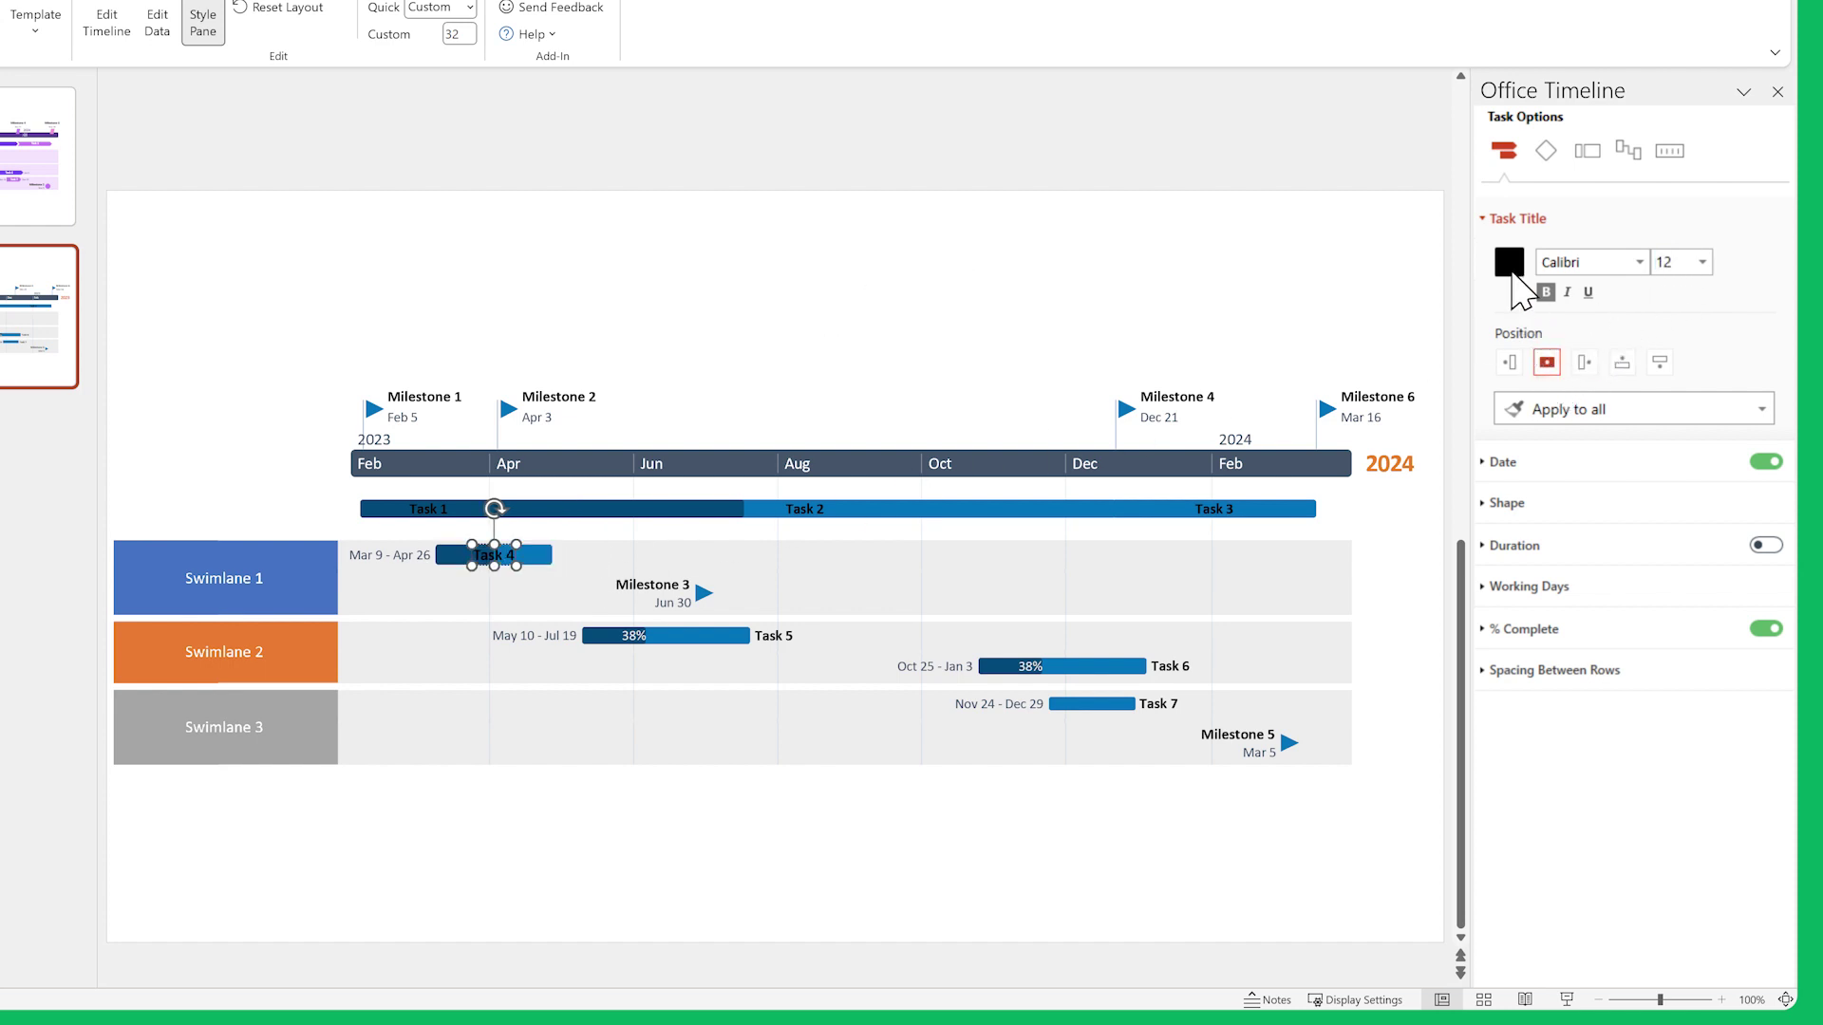
left_click(1512, 270)
left_click(1471, 334)
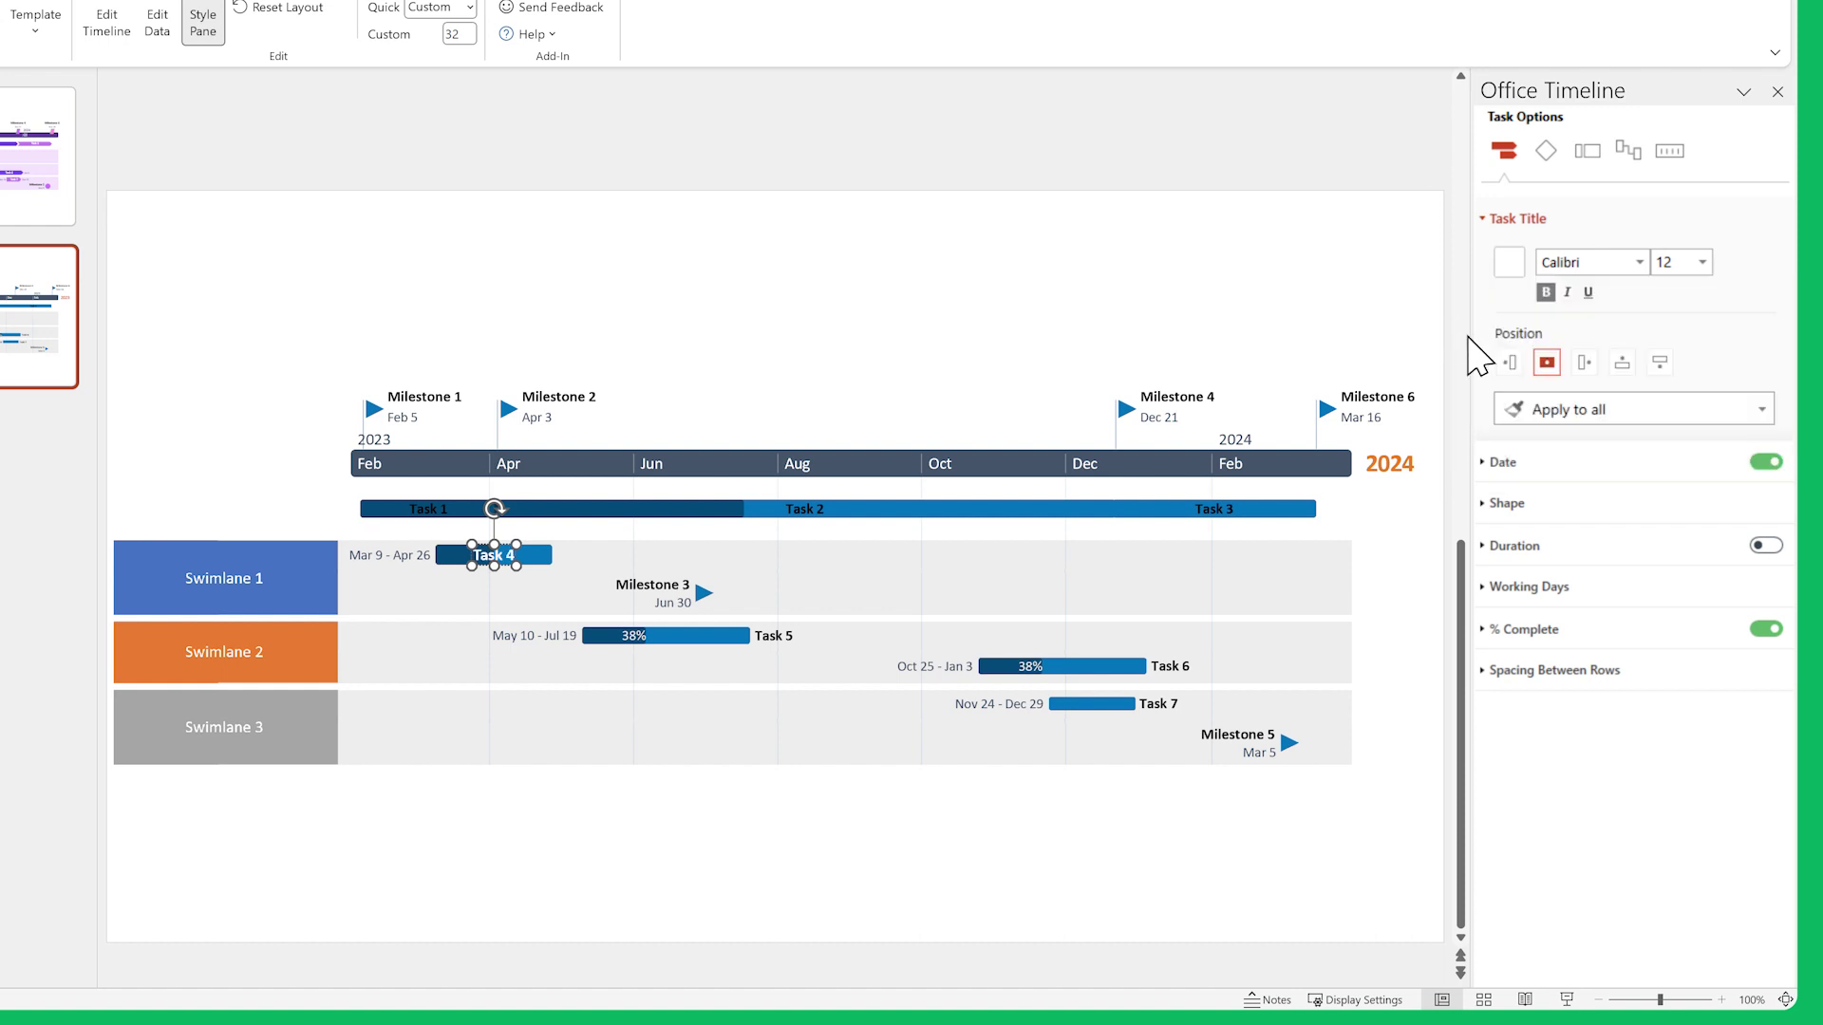
left_click(1636, 412)
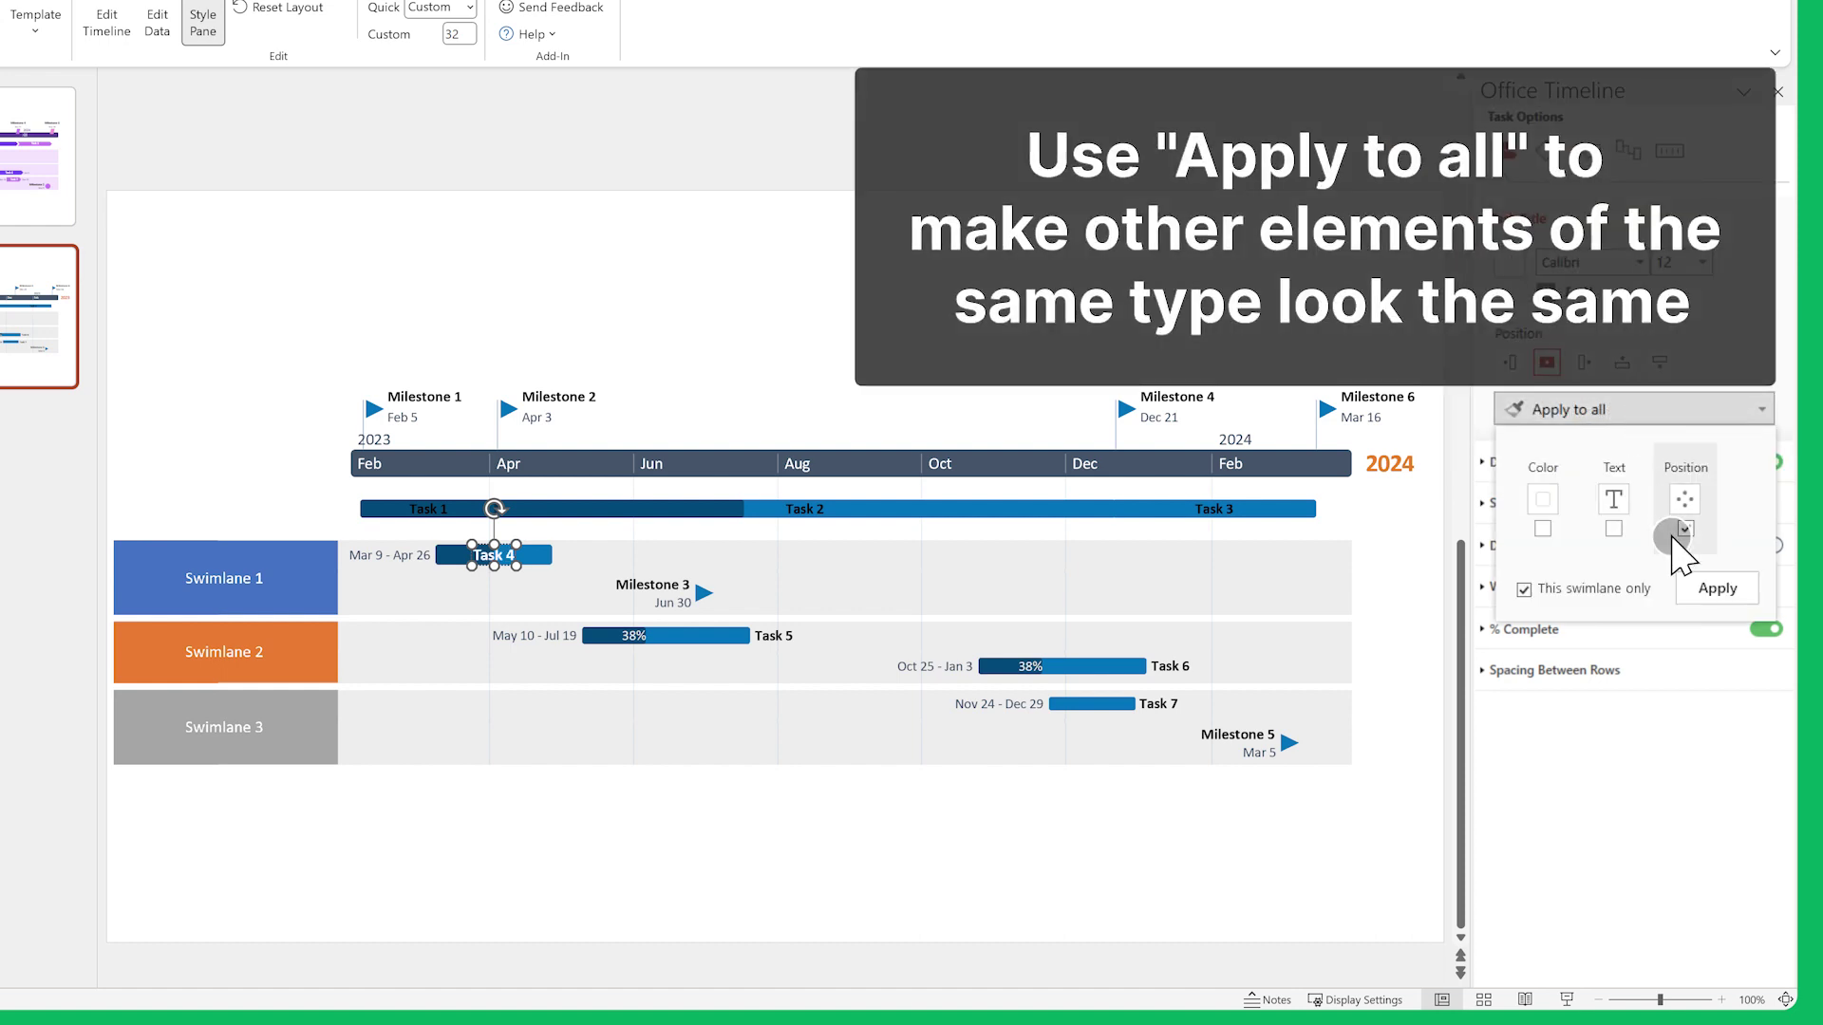
left_click(1615, 529)
left_click(1543, 529)
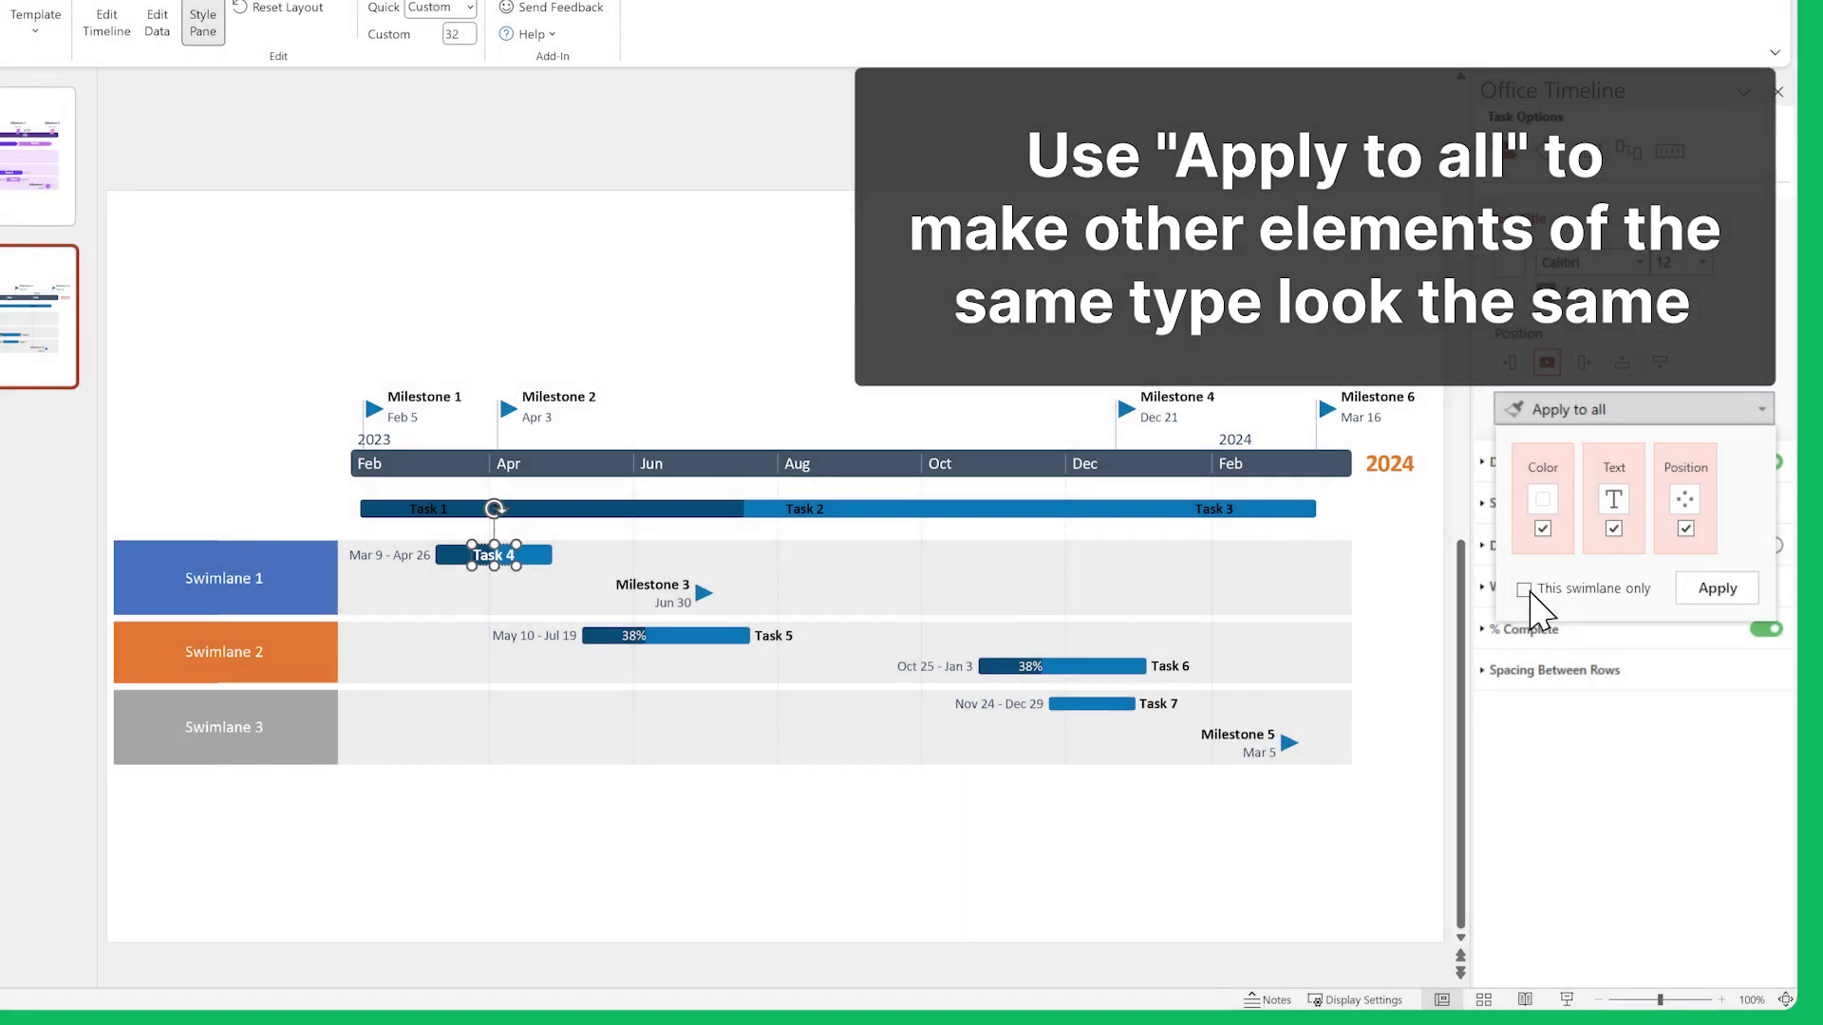
left_click(1704, 591)
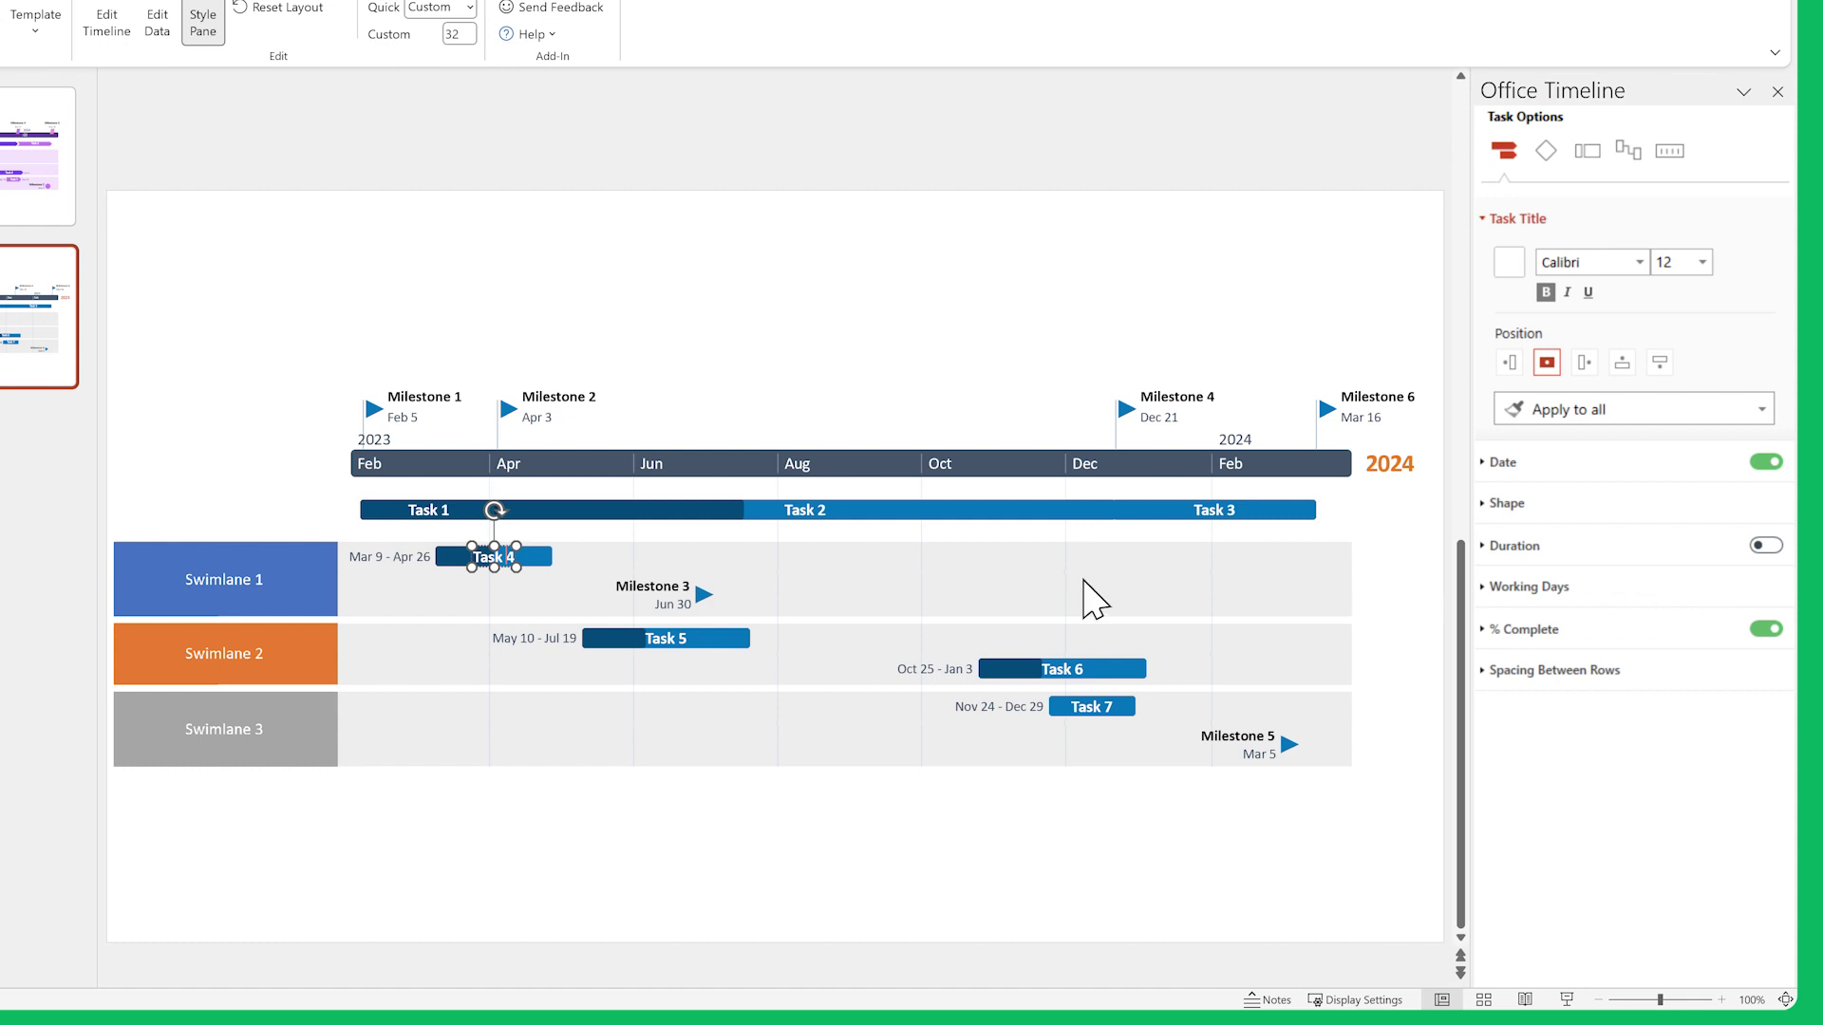
- Split Task 4's dates to either end of its bar and colour them purple
left_click(389, 558)
scroll(1685, 305, "down", 1)
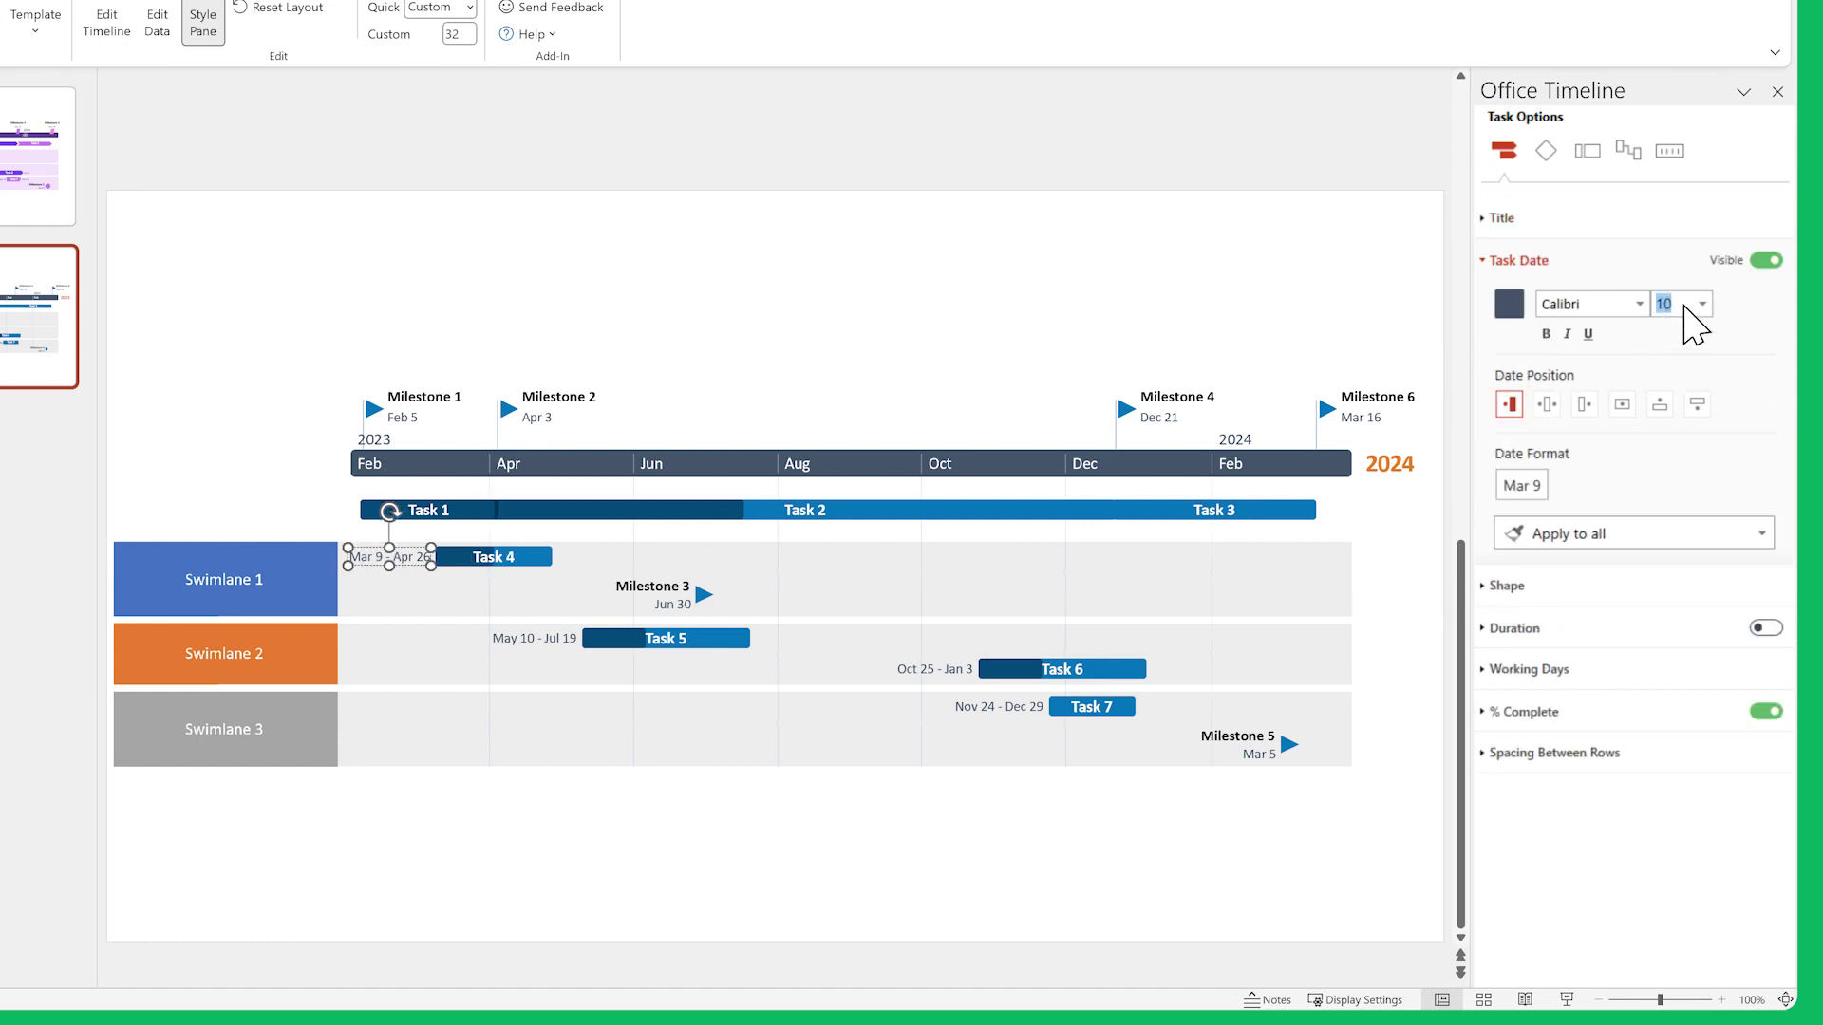
type("9")
left_click(1550, 407)
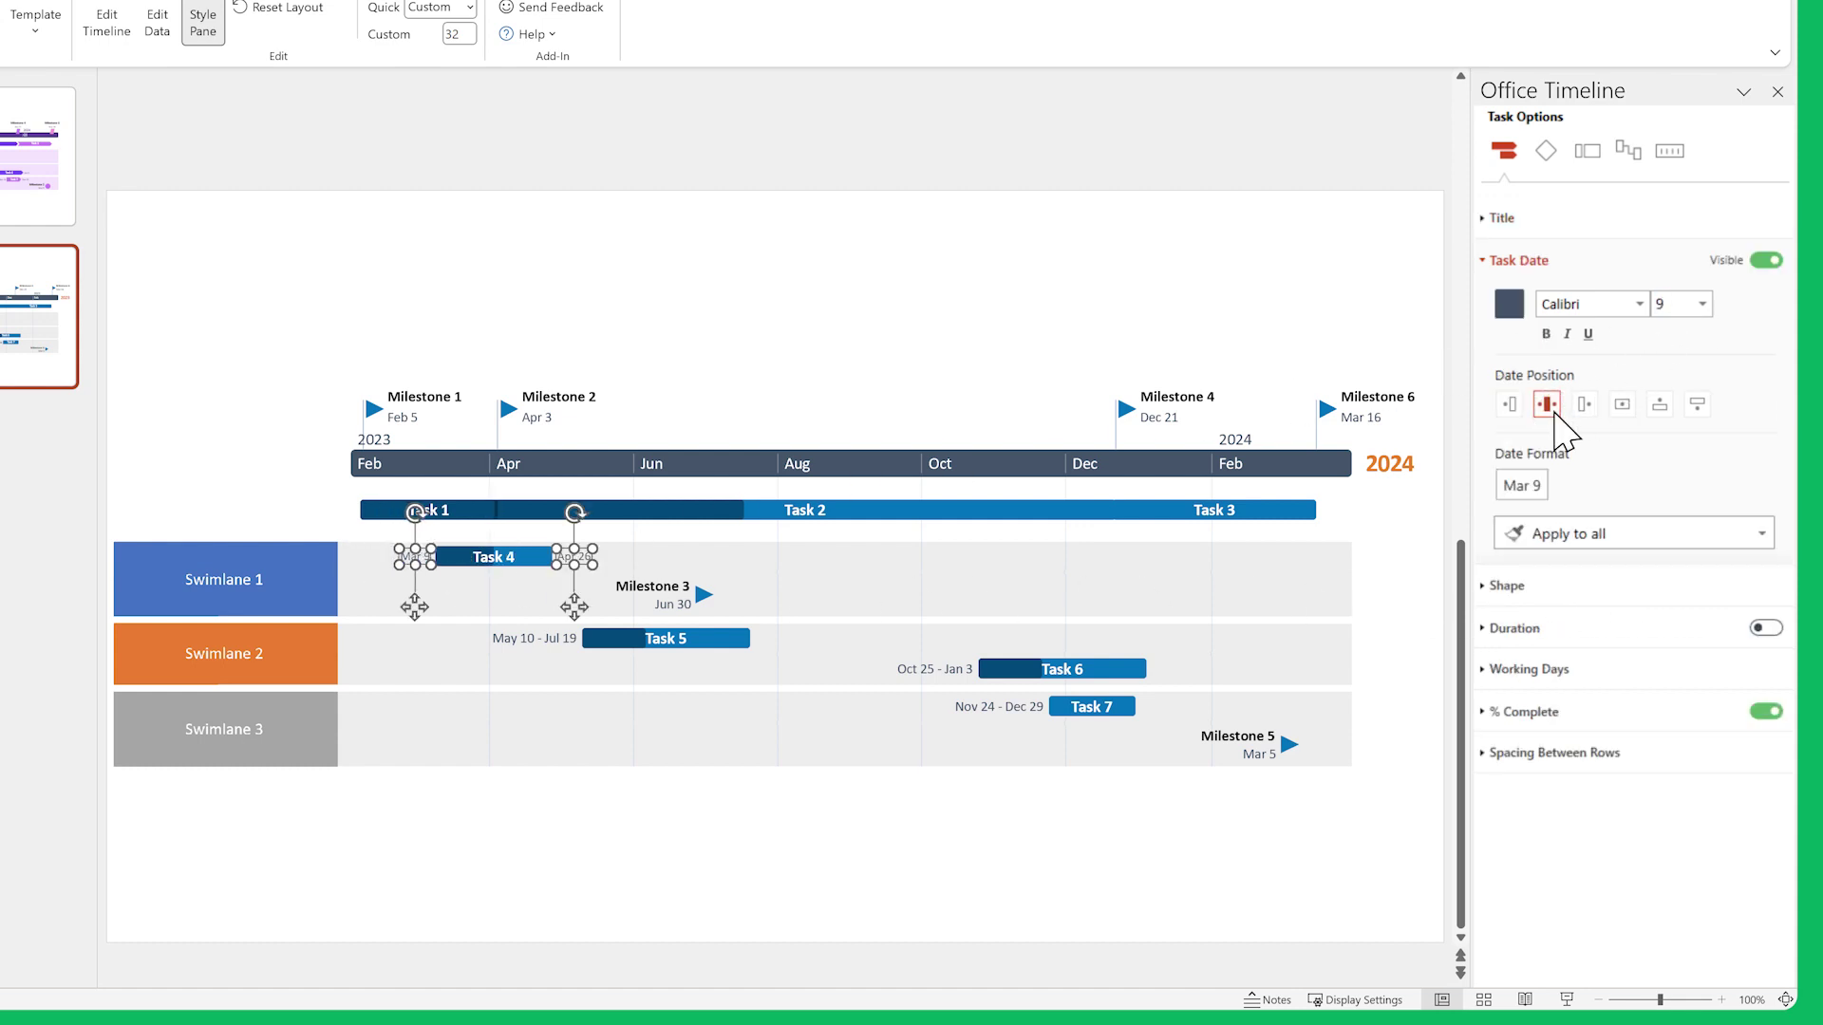
left_click(1511, 313)
left_click(1538, 499)
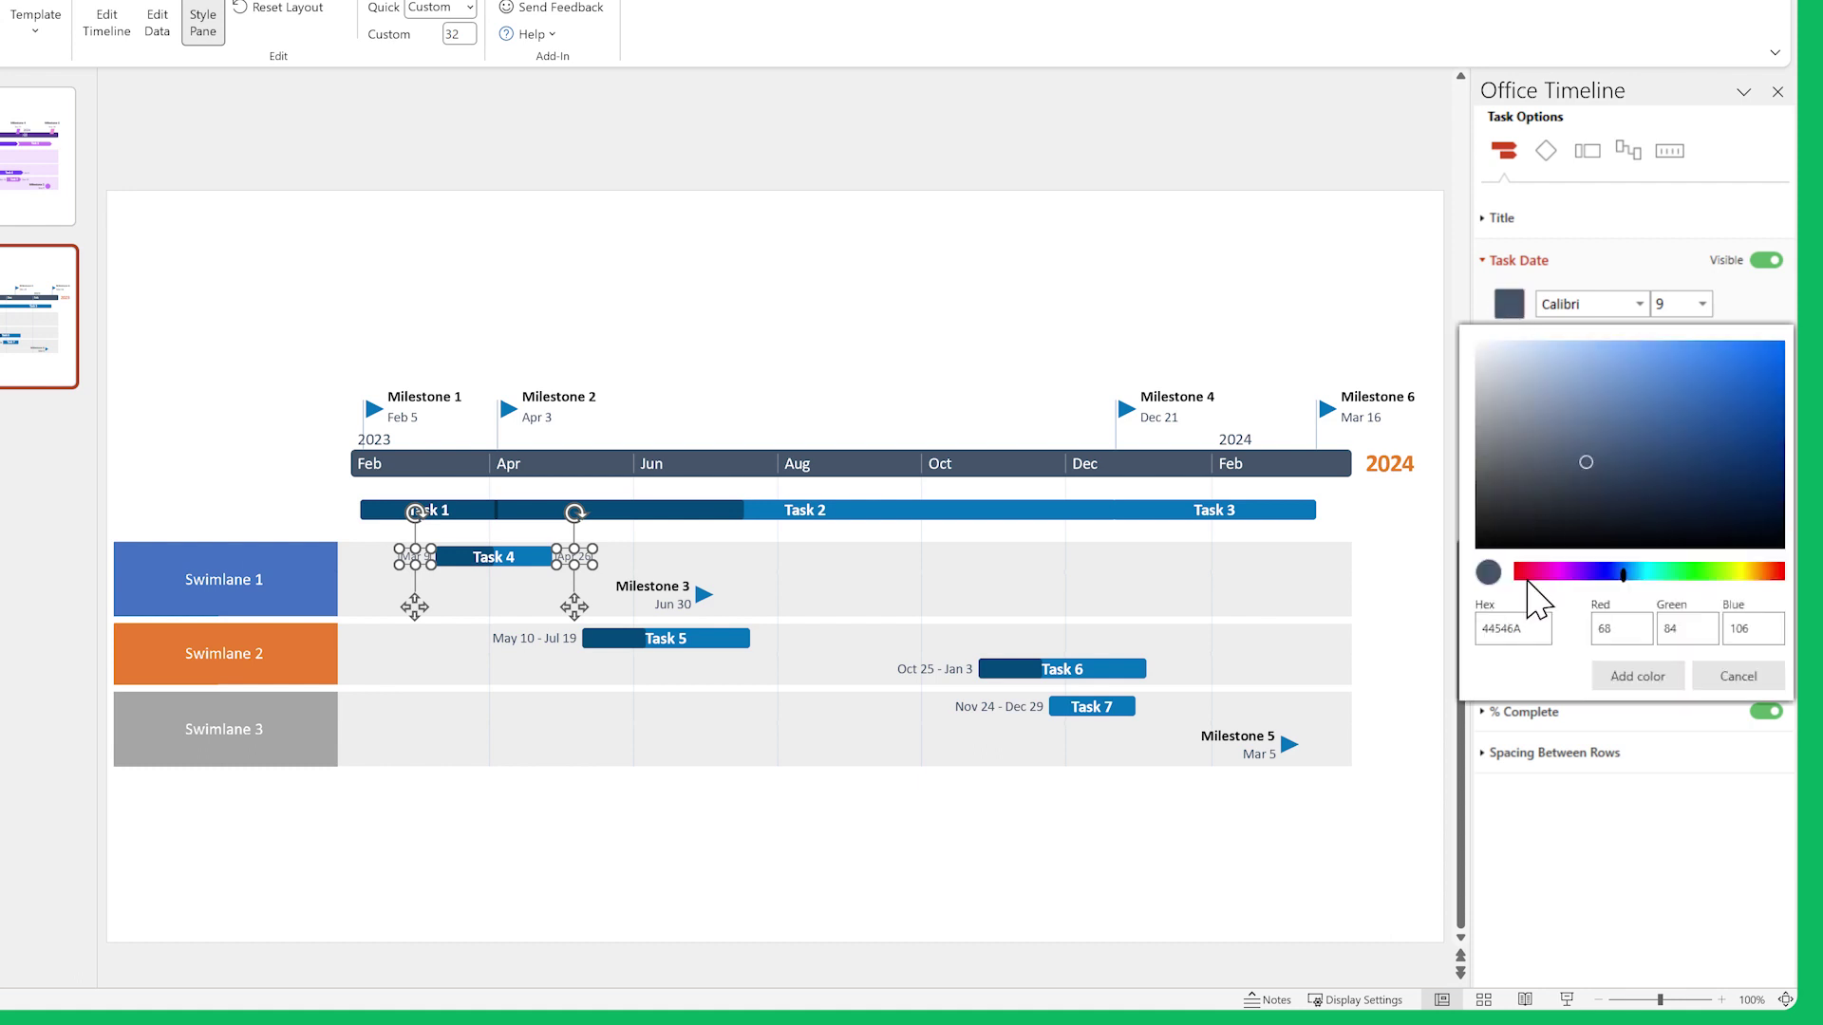
double_click(1519, 634)
type("A0")
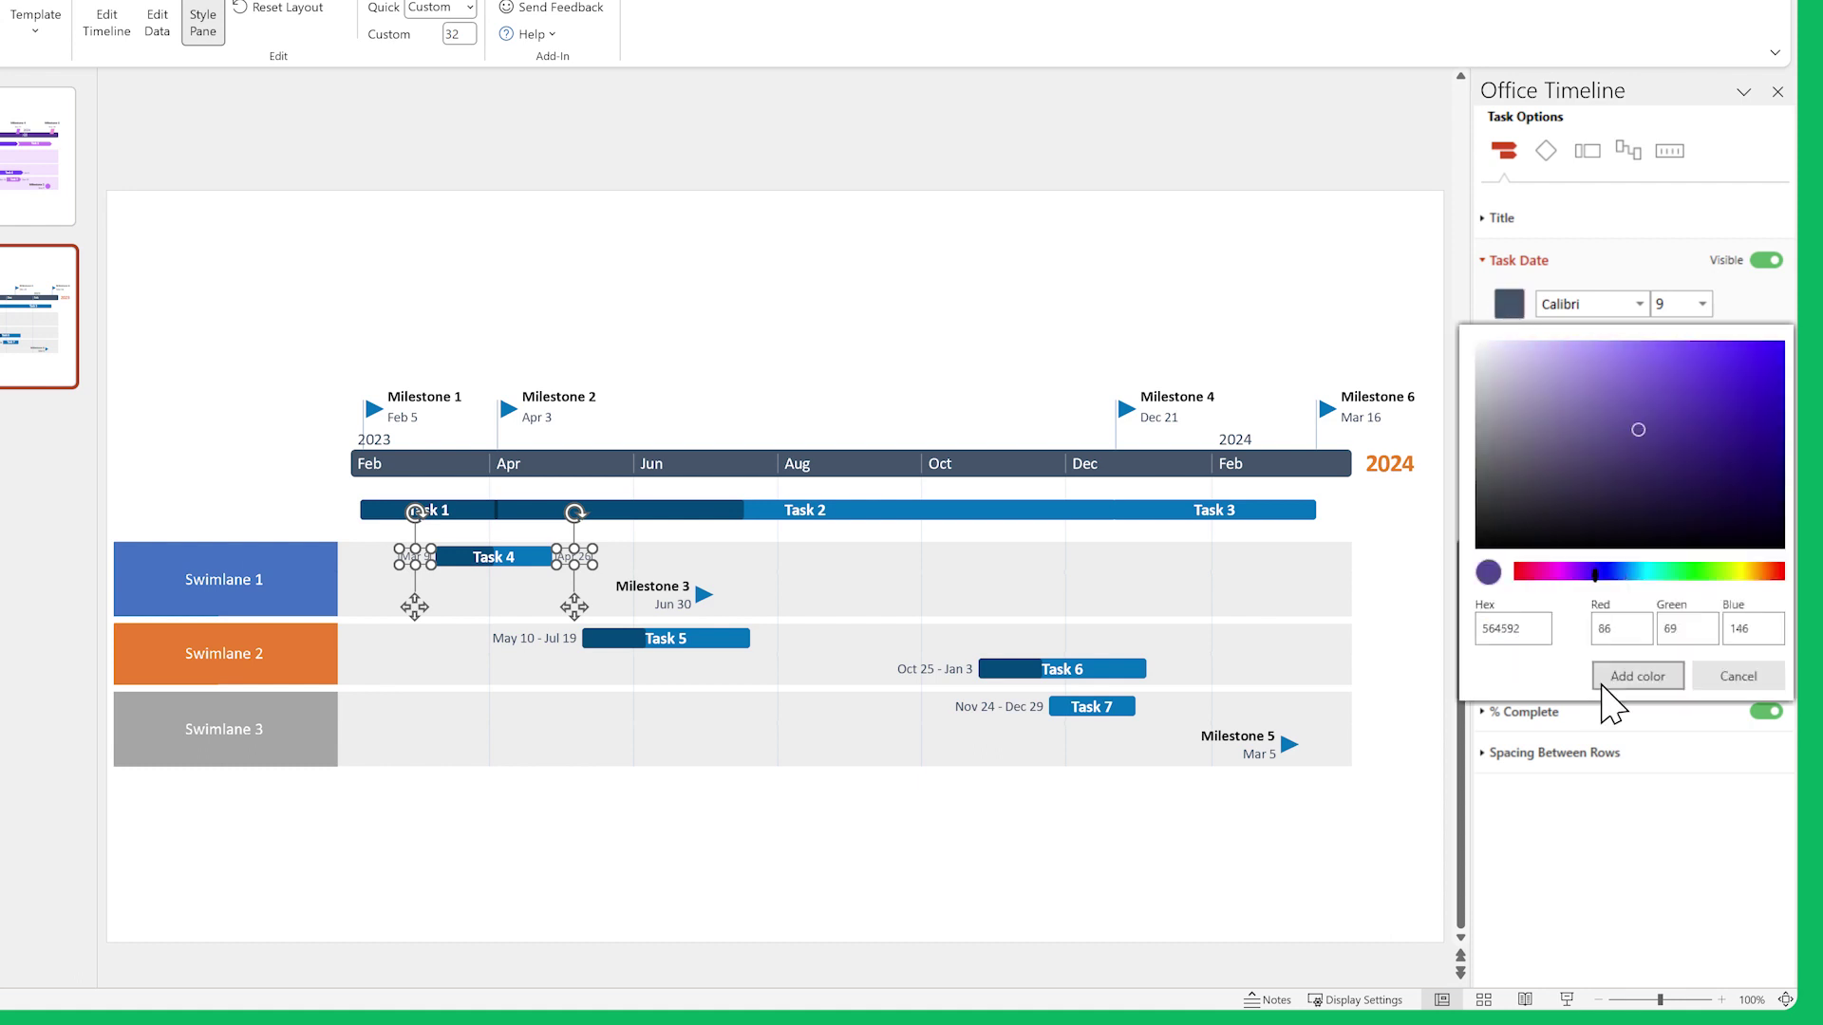
left_click(1606, 678)
- Copy the date colour, text and position style to tasks in every swimlane
left_click(1530, 538)
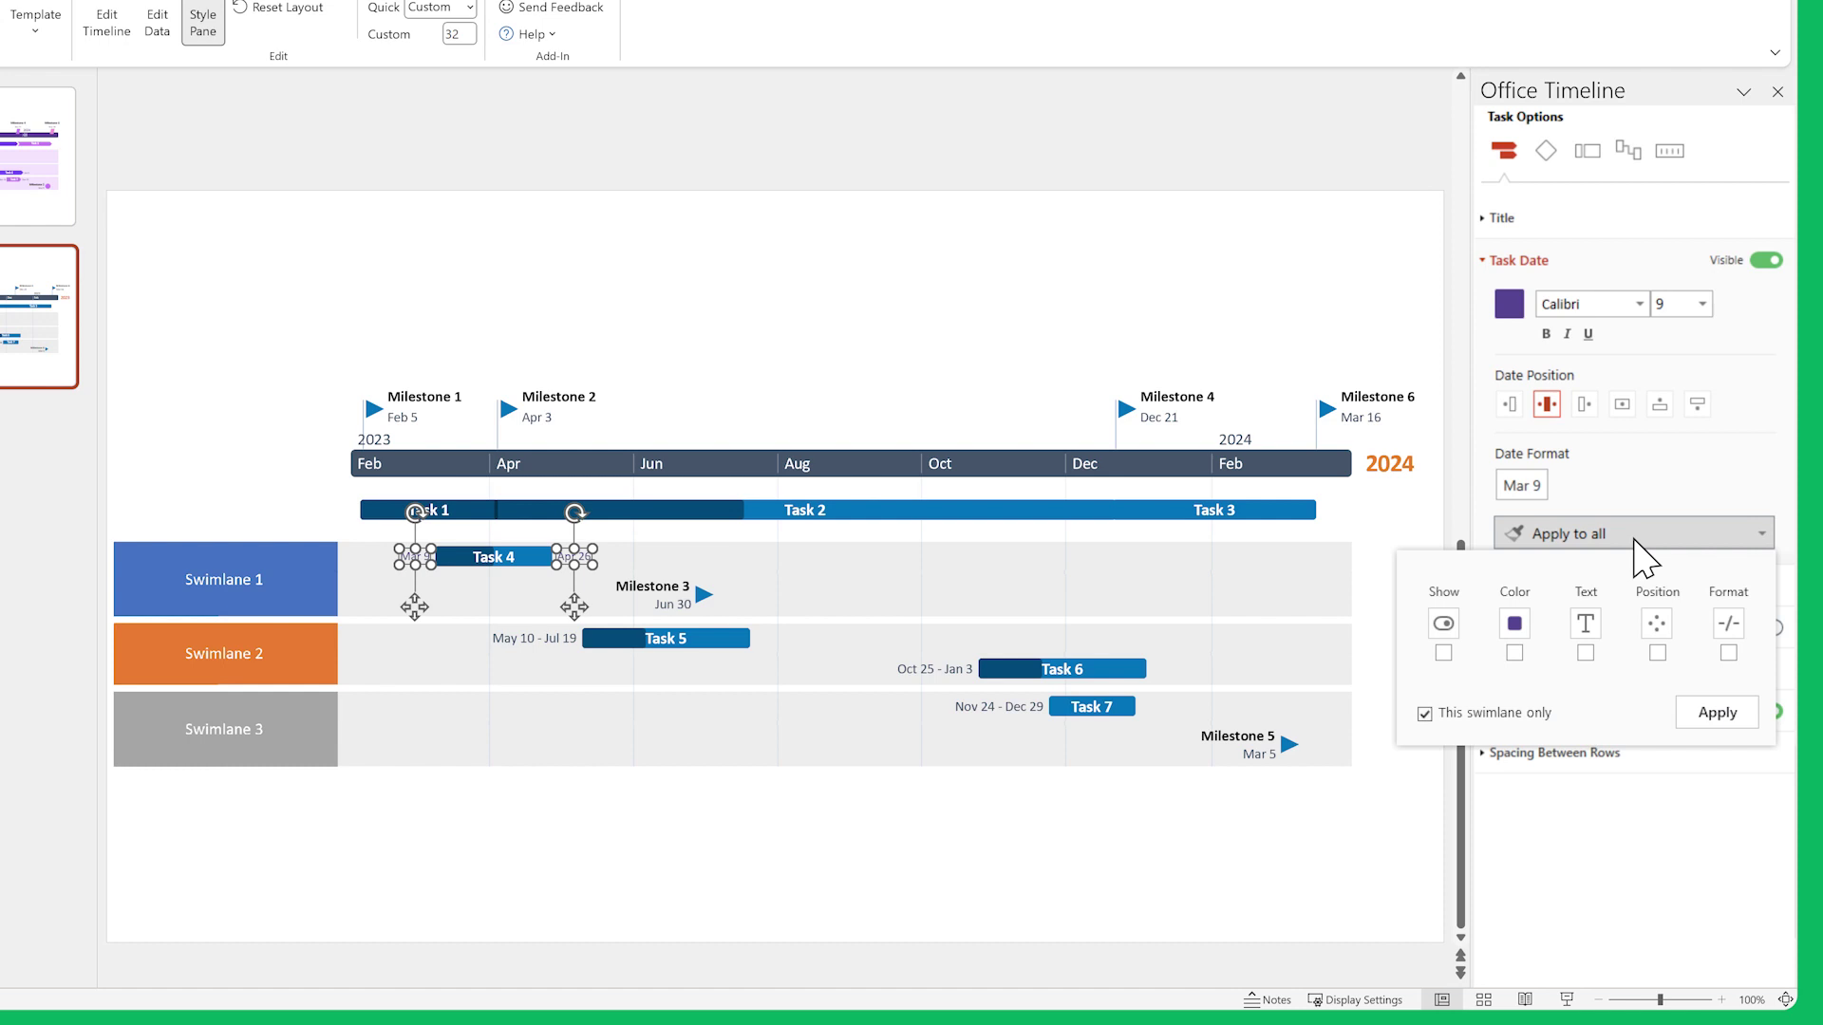
left_click(1657, 654)
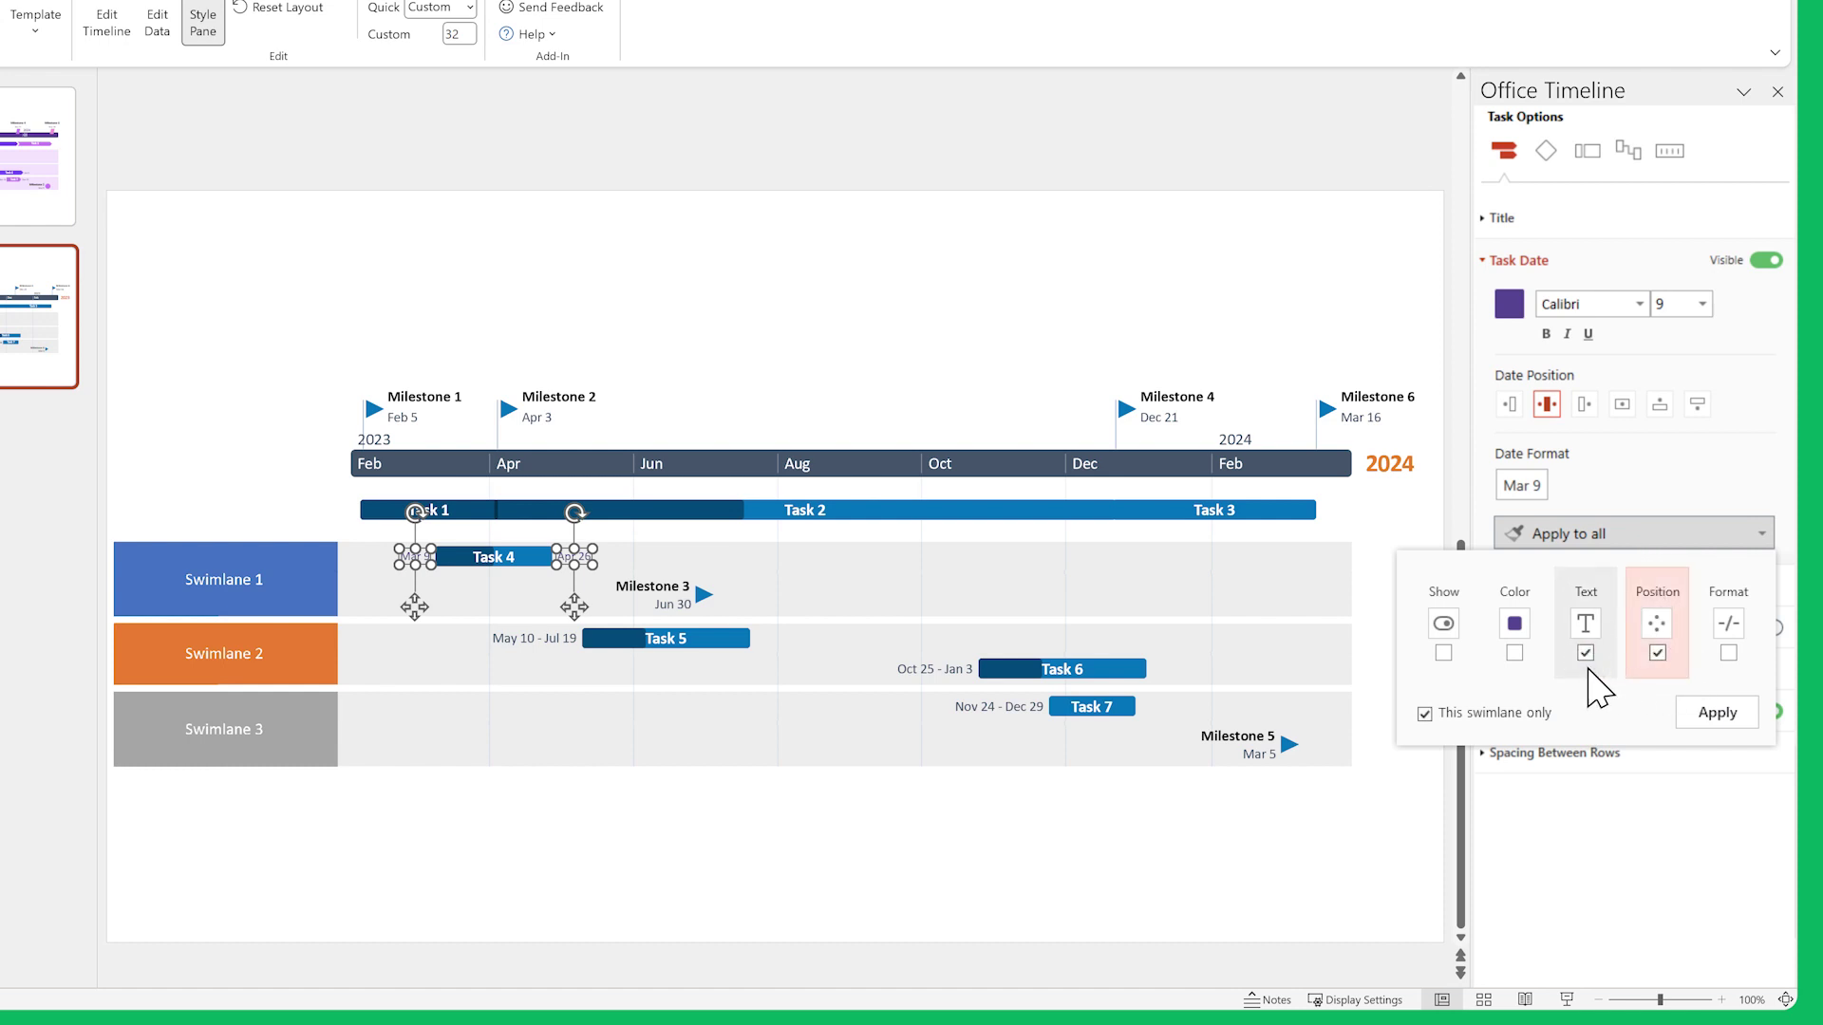
left_click(1424, 714)
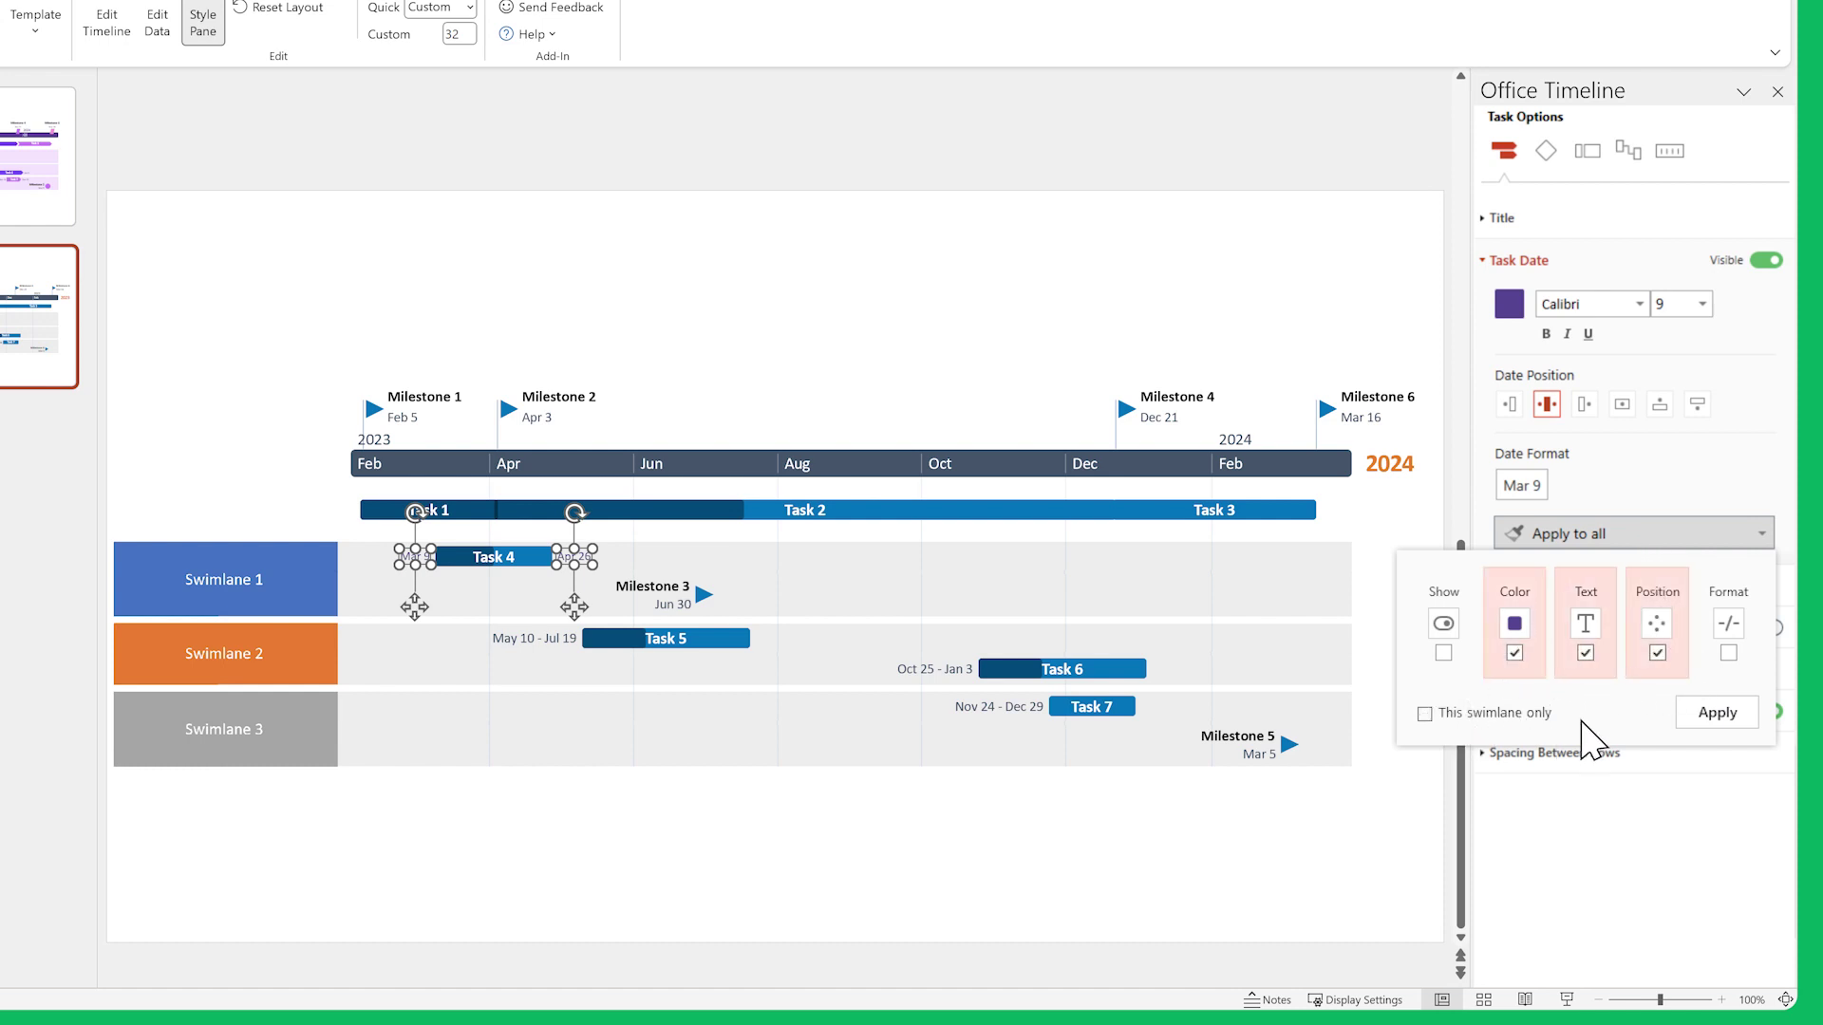
left_click(1709, 717)
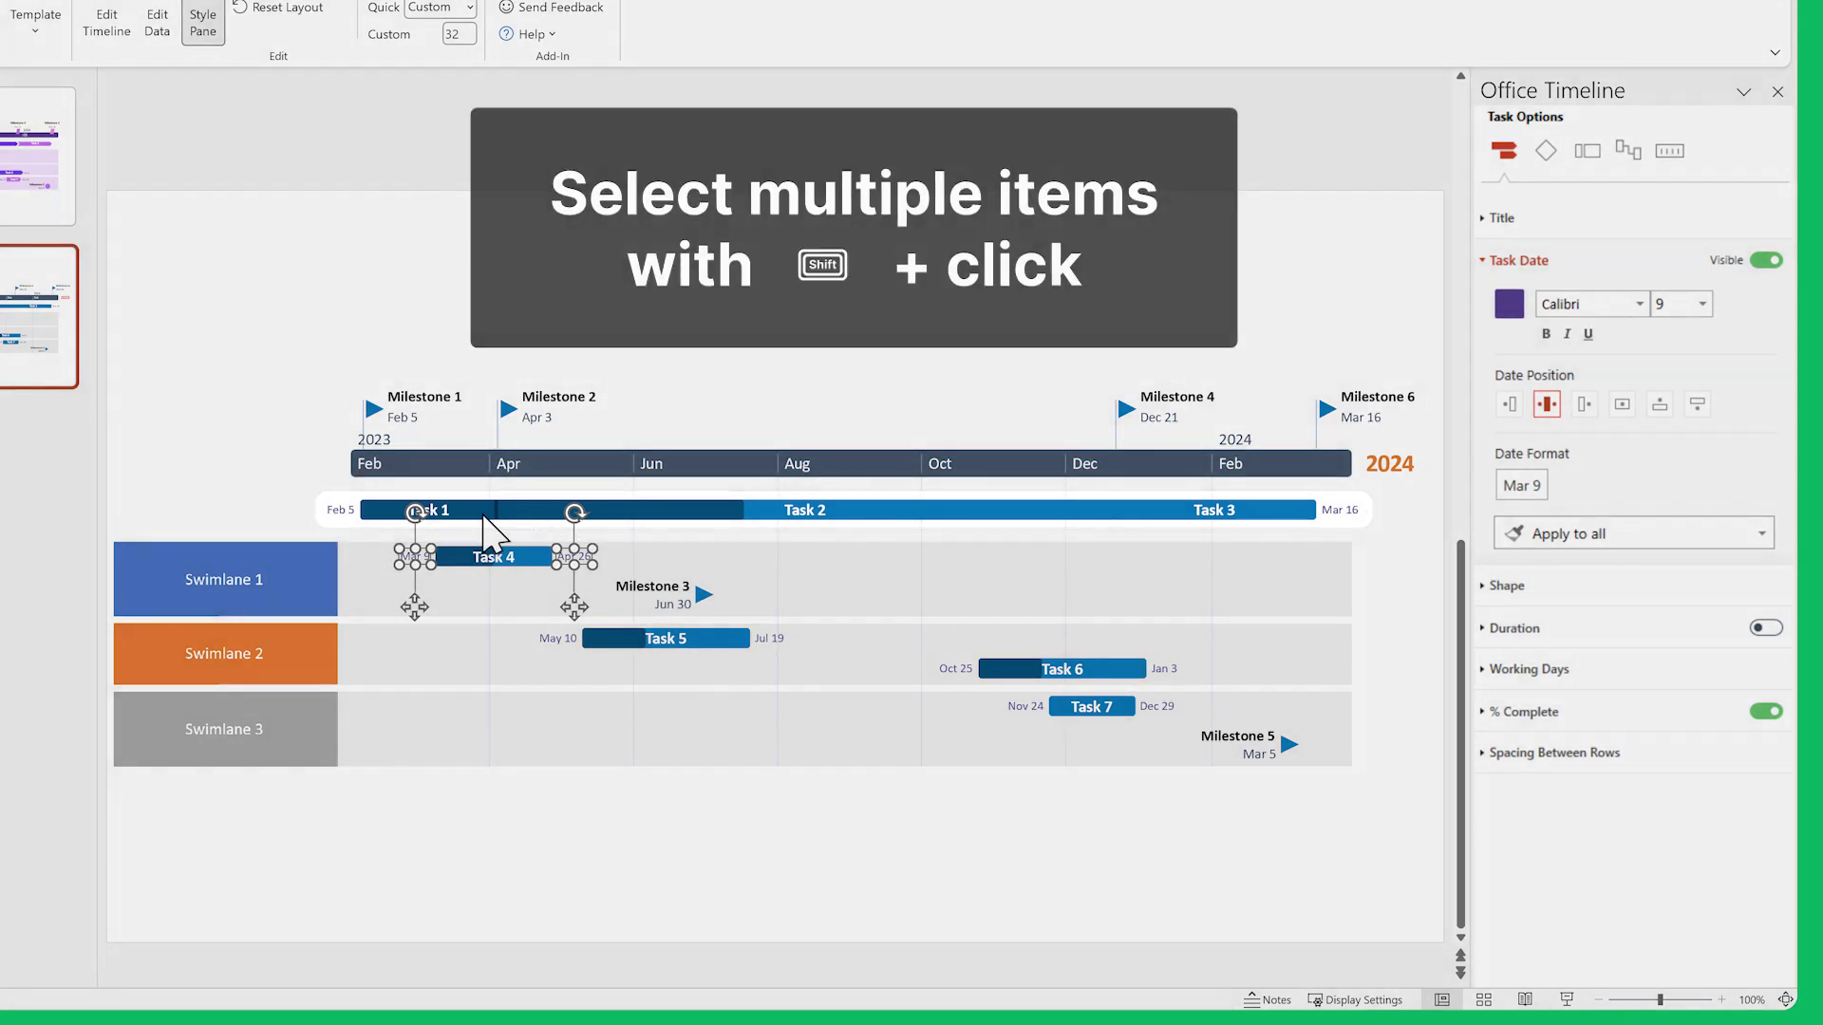
- Hide the dates of Tasks 1–3 in the top row
left_click(480, 513)
left_click(853, 514, "shift")
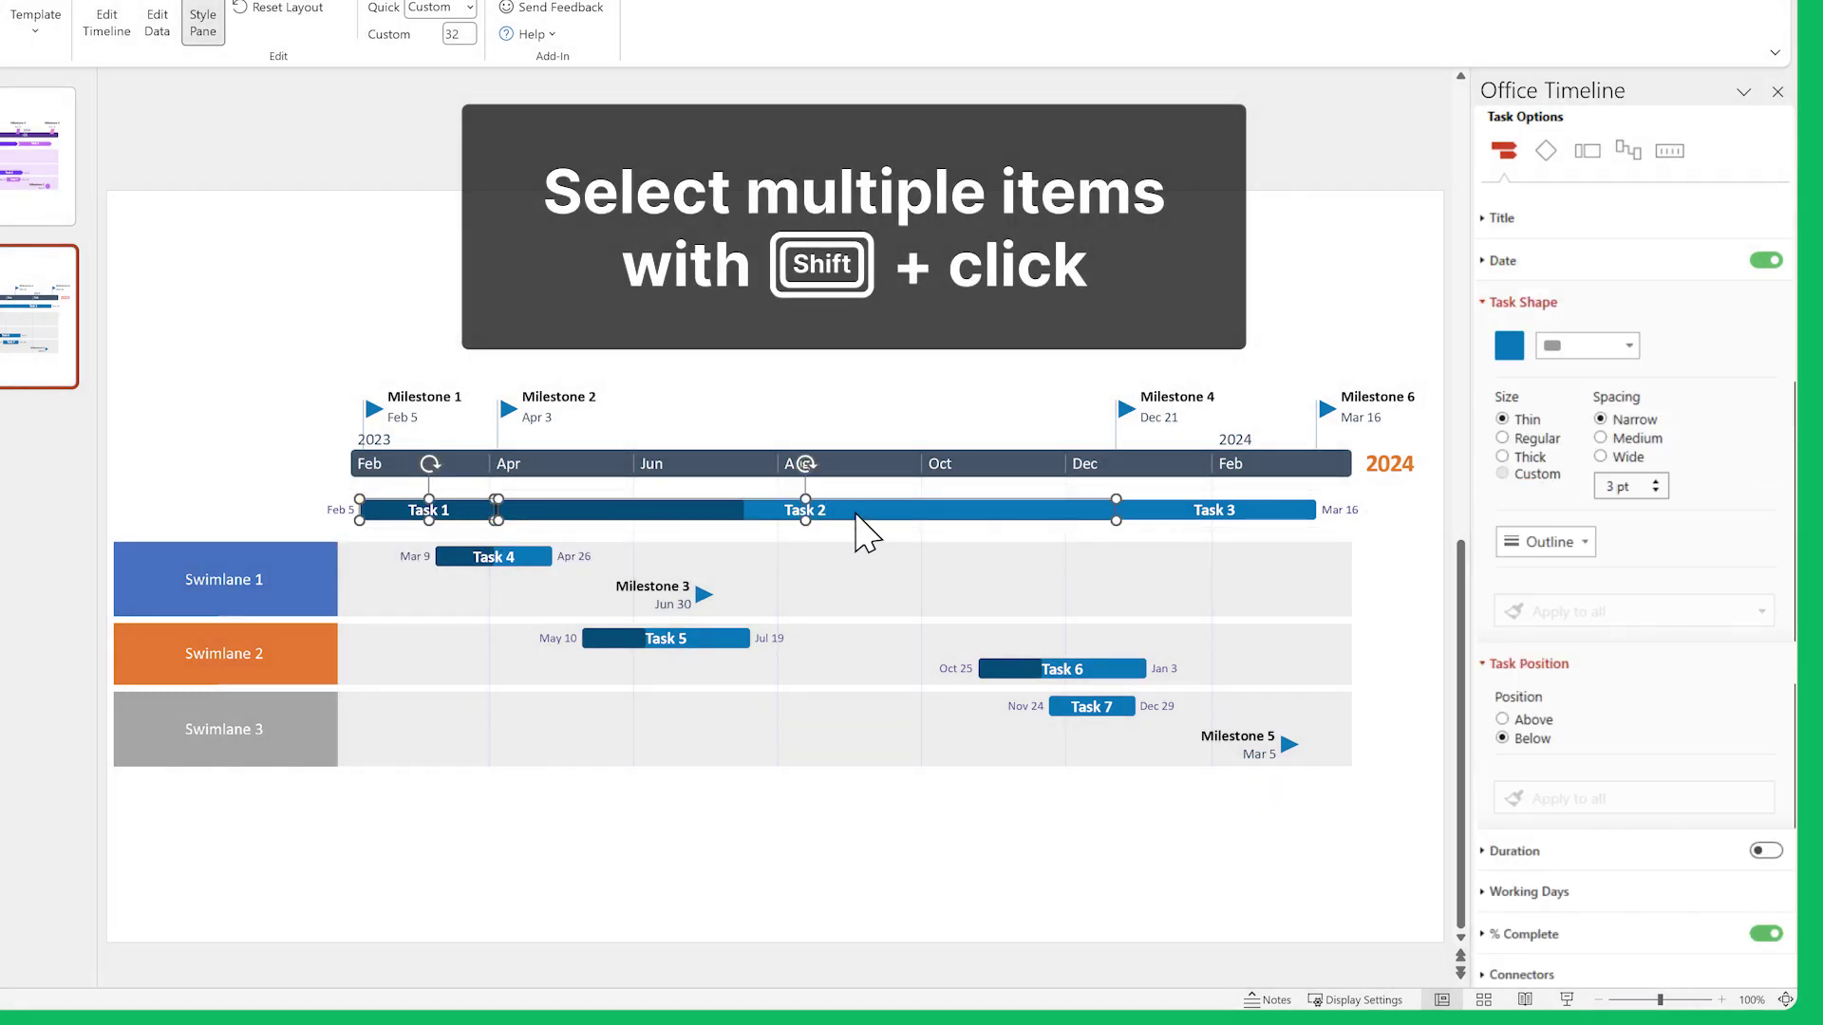
left_click(1142, 512, "shift")
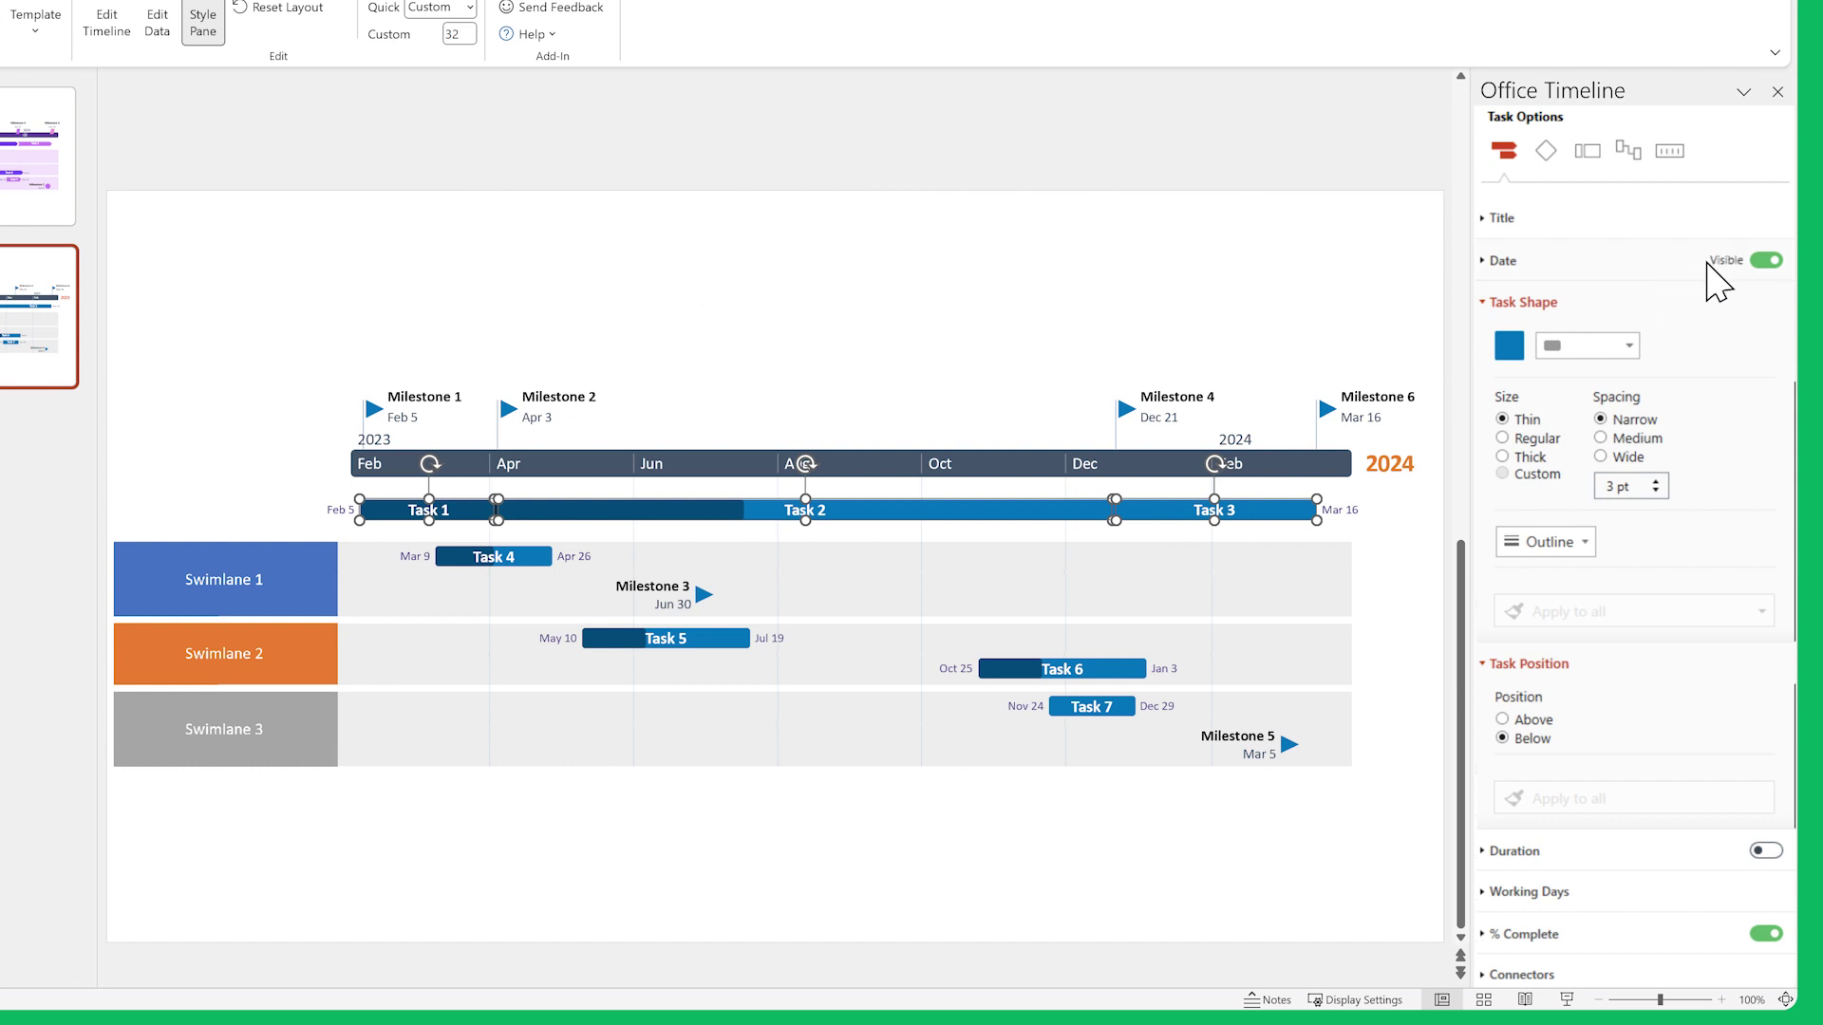
left_click(1710, 264)
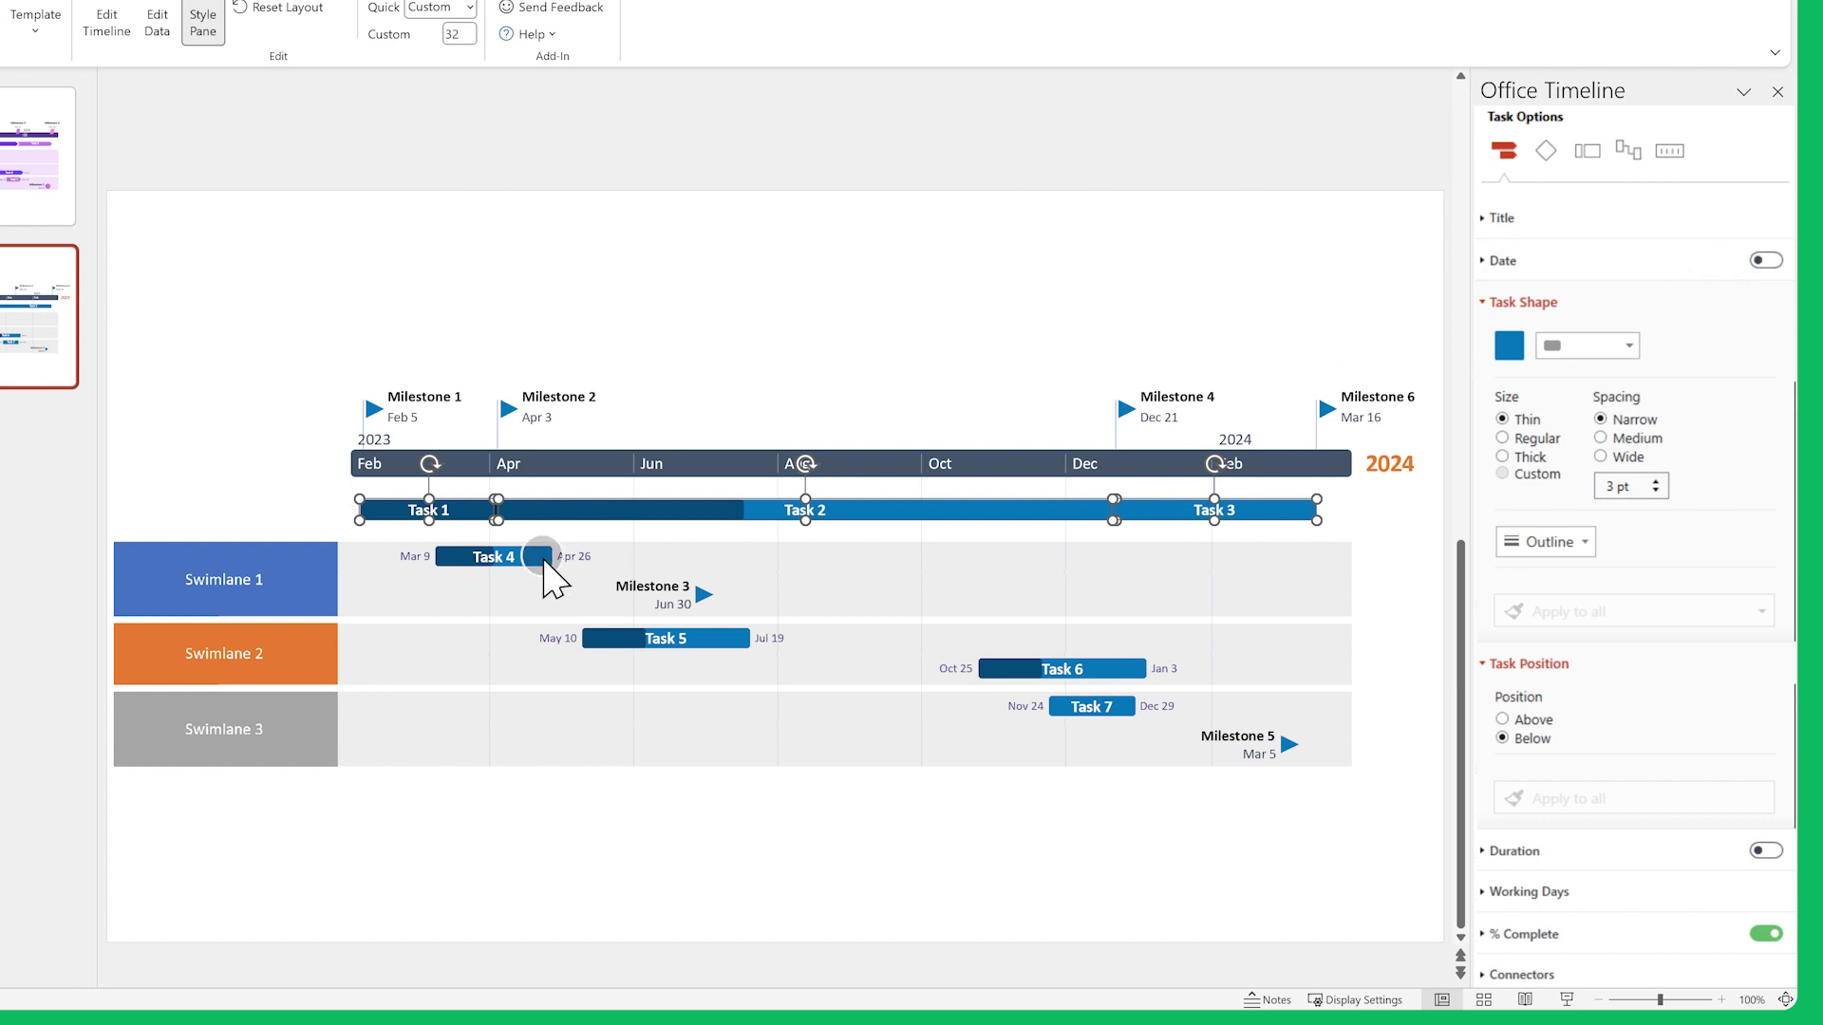
- Make Task 4 a regular-thickness right arrow without percent-complete shading
left_click(543, 557)
left_click(1625, 347)
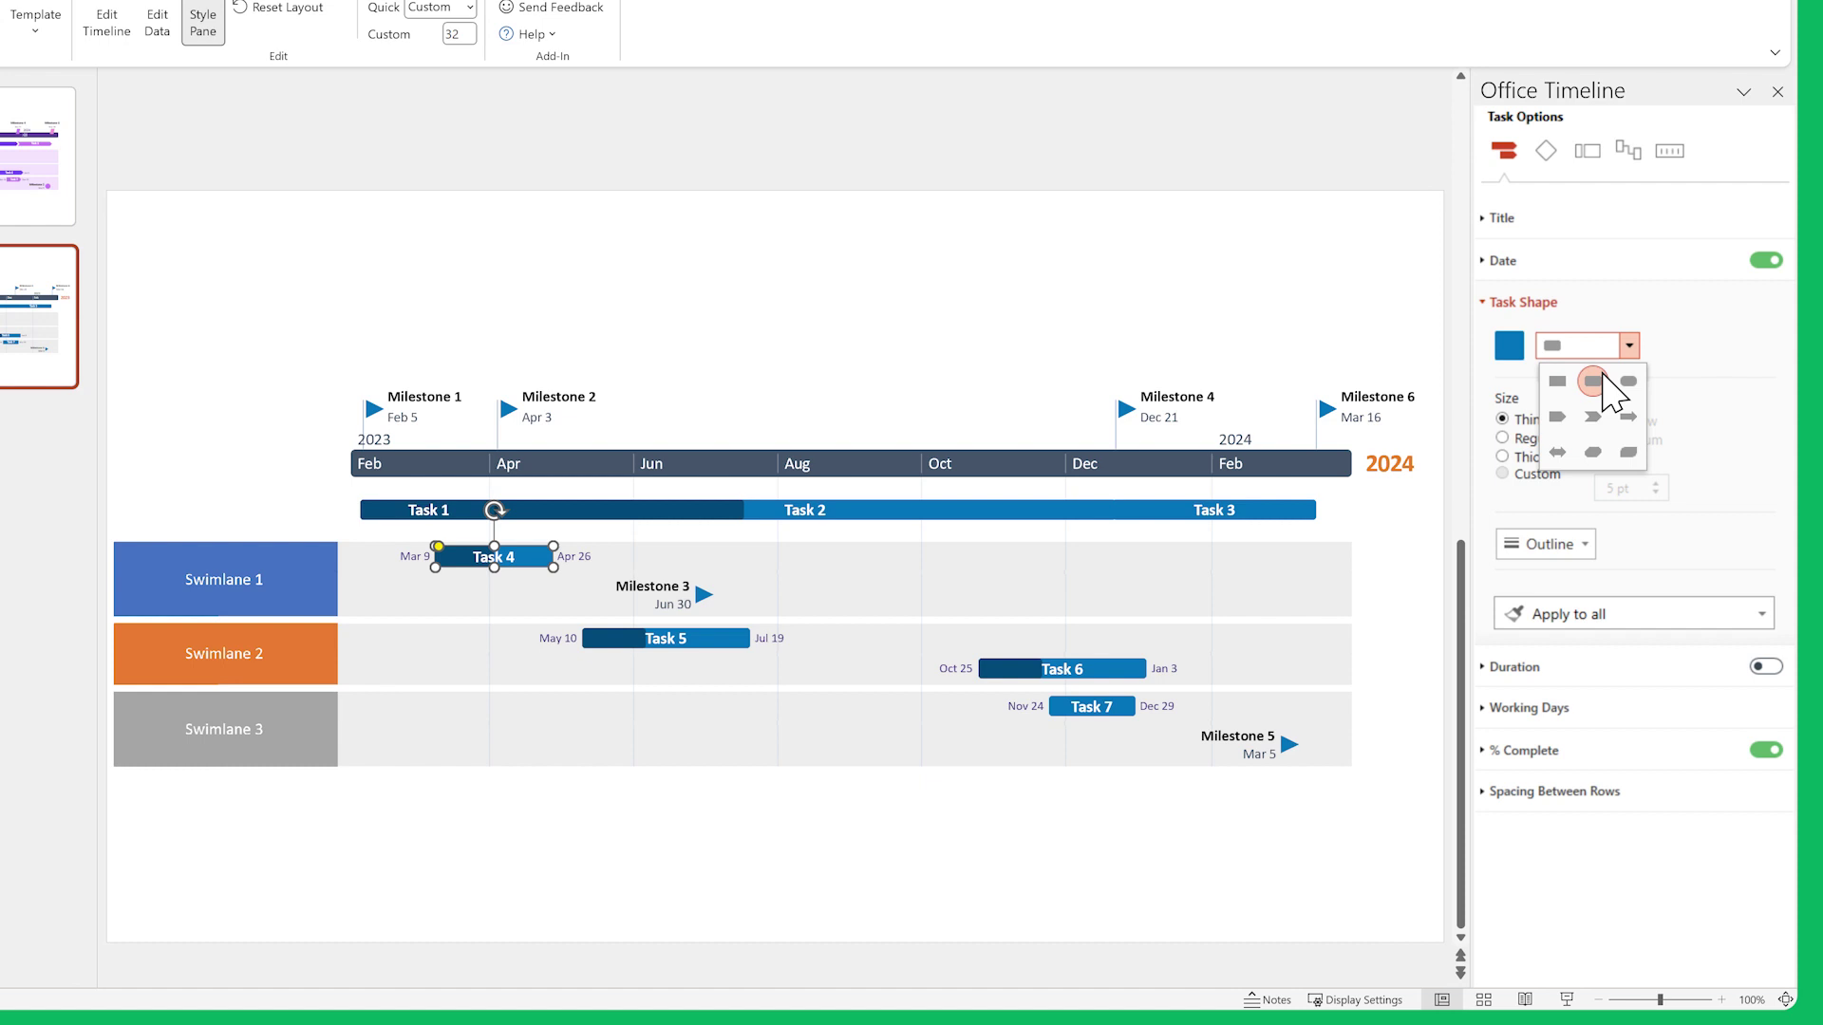
left_click(1558, 417)
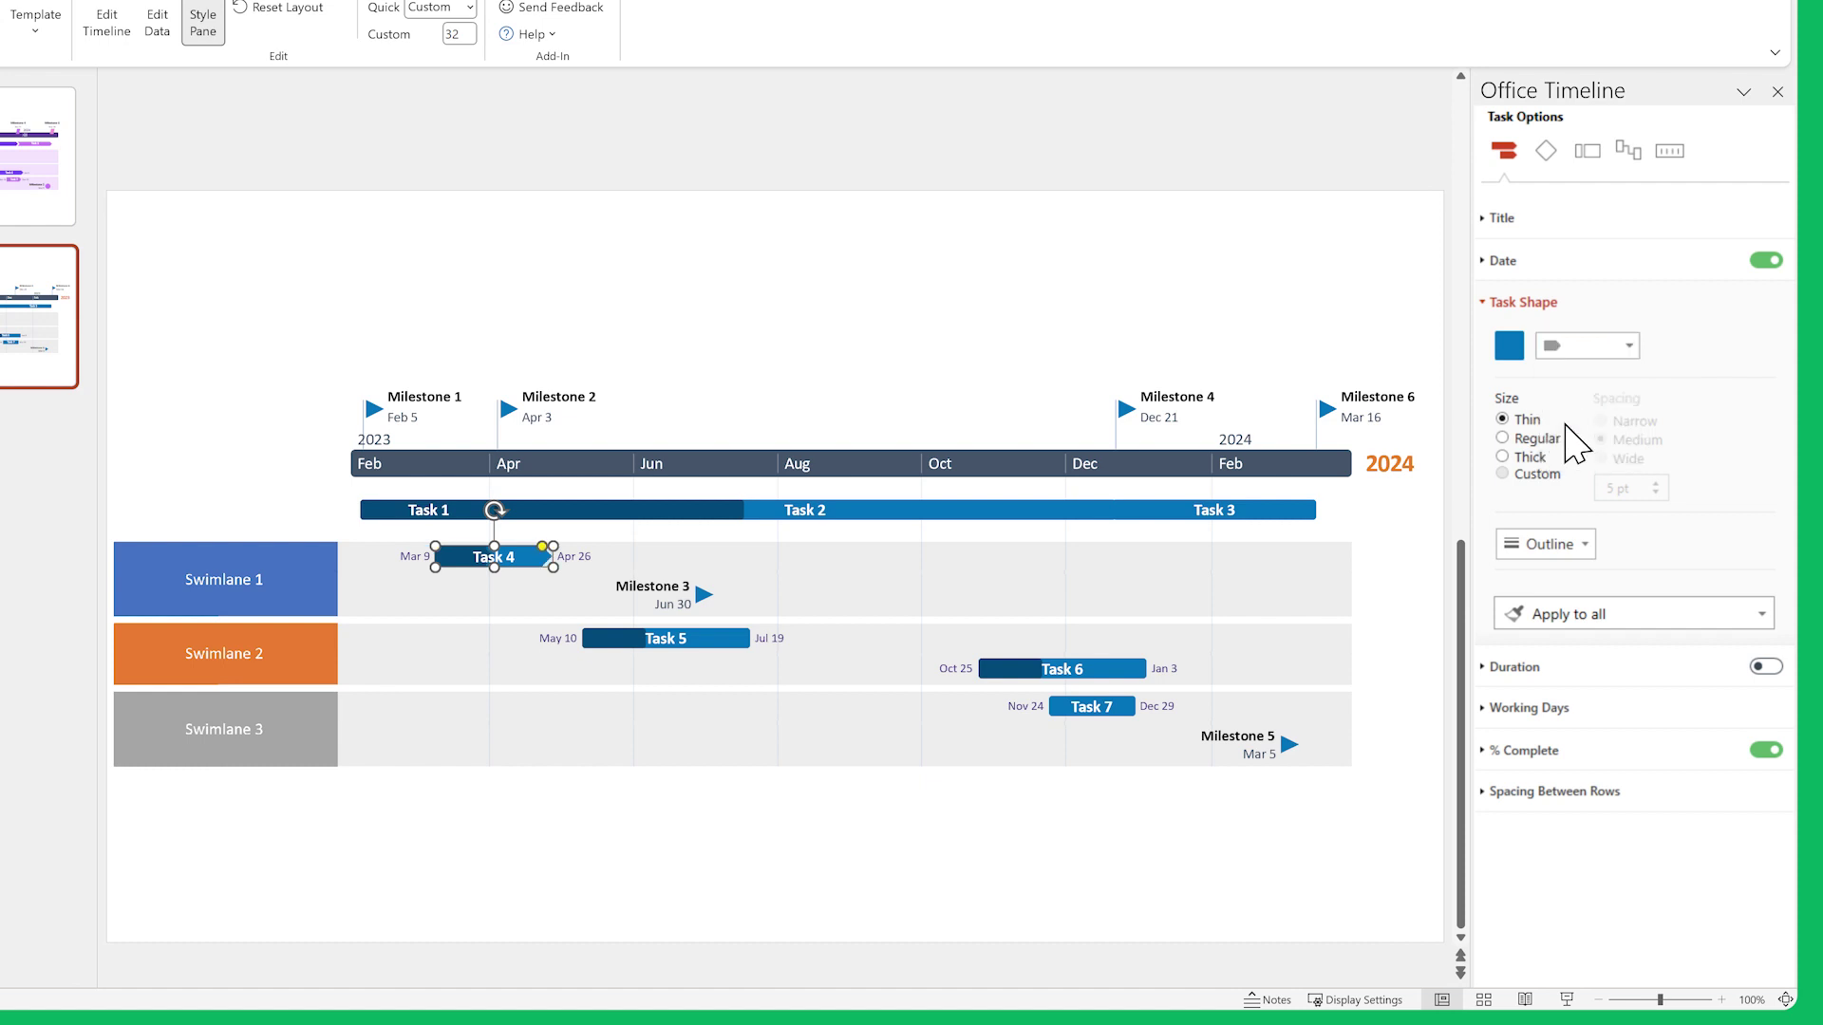
left_click(1538, 439)
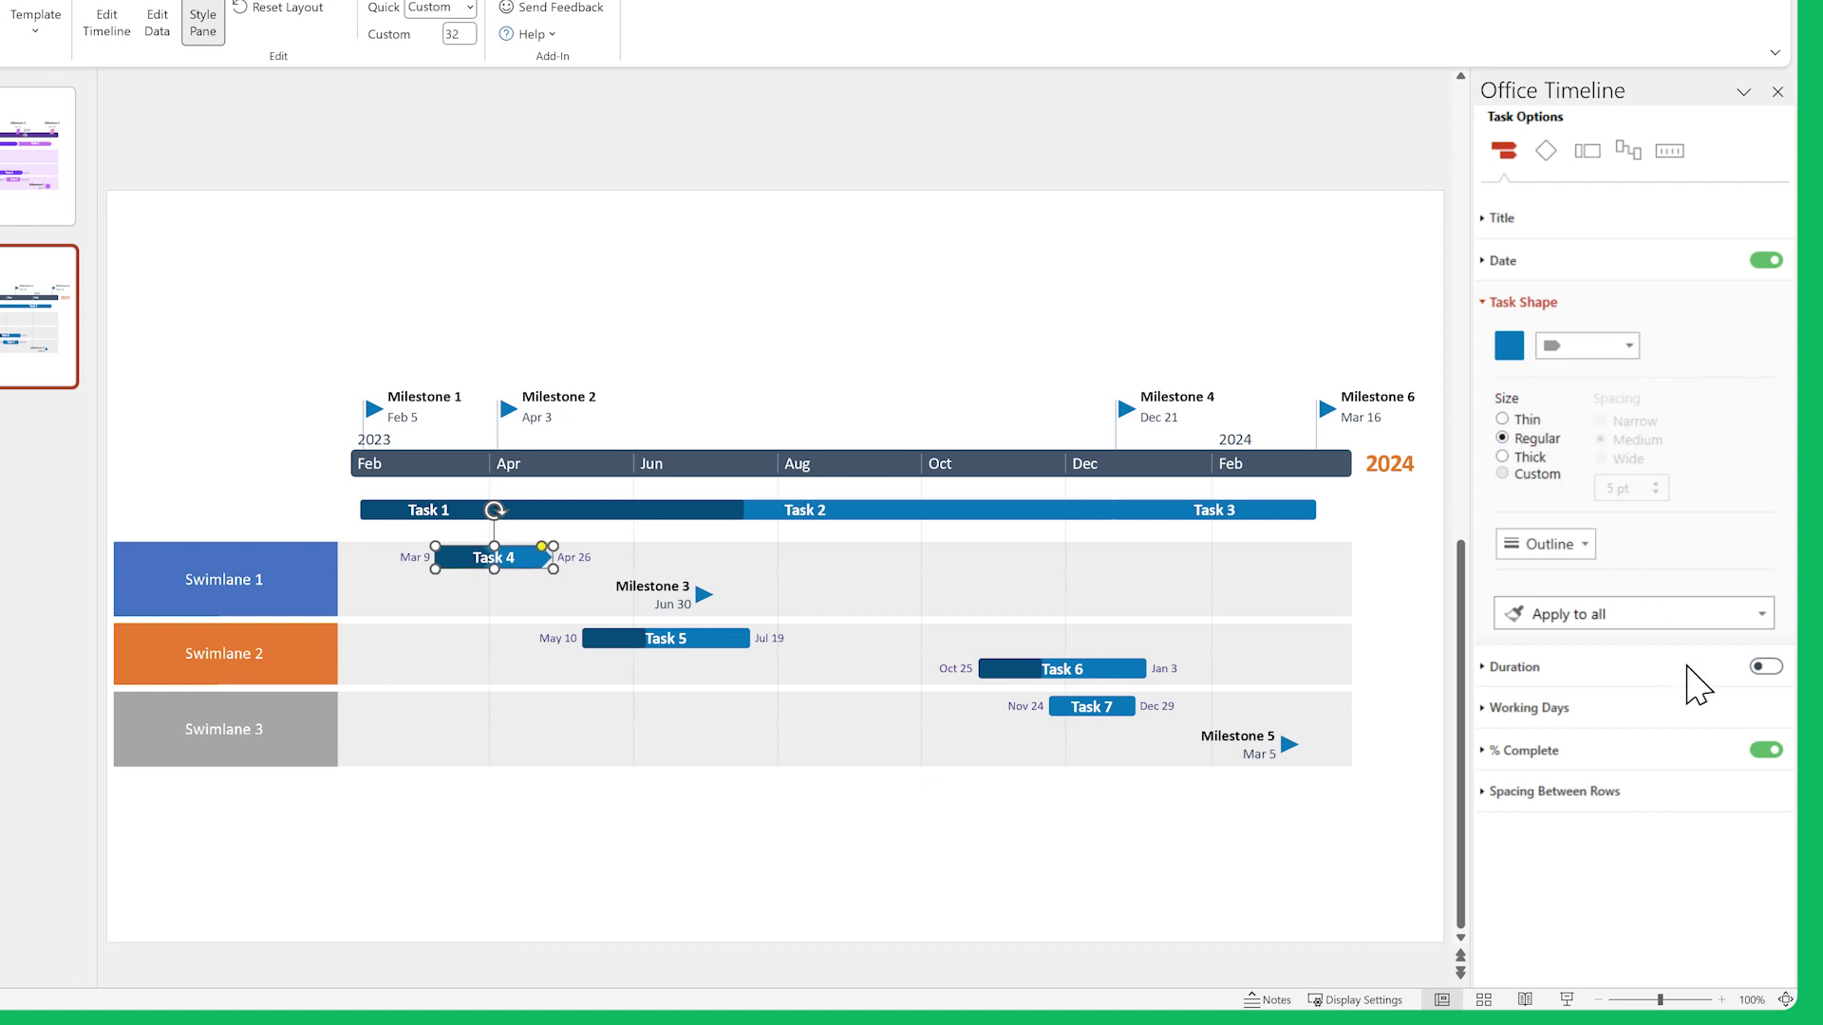
left_click(1743, 750)
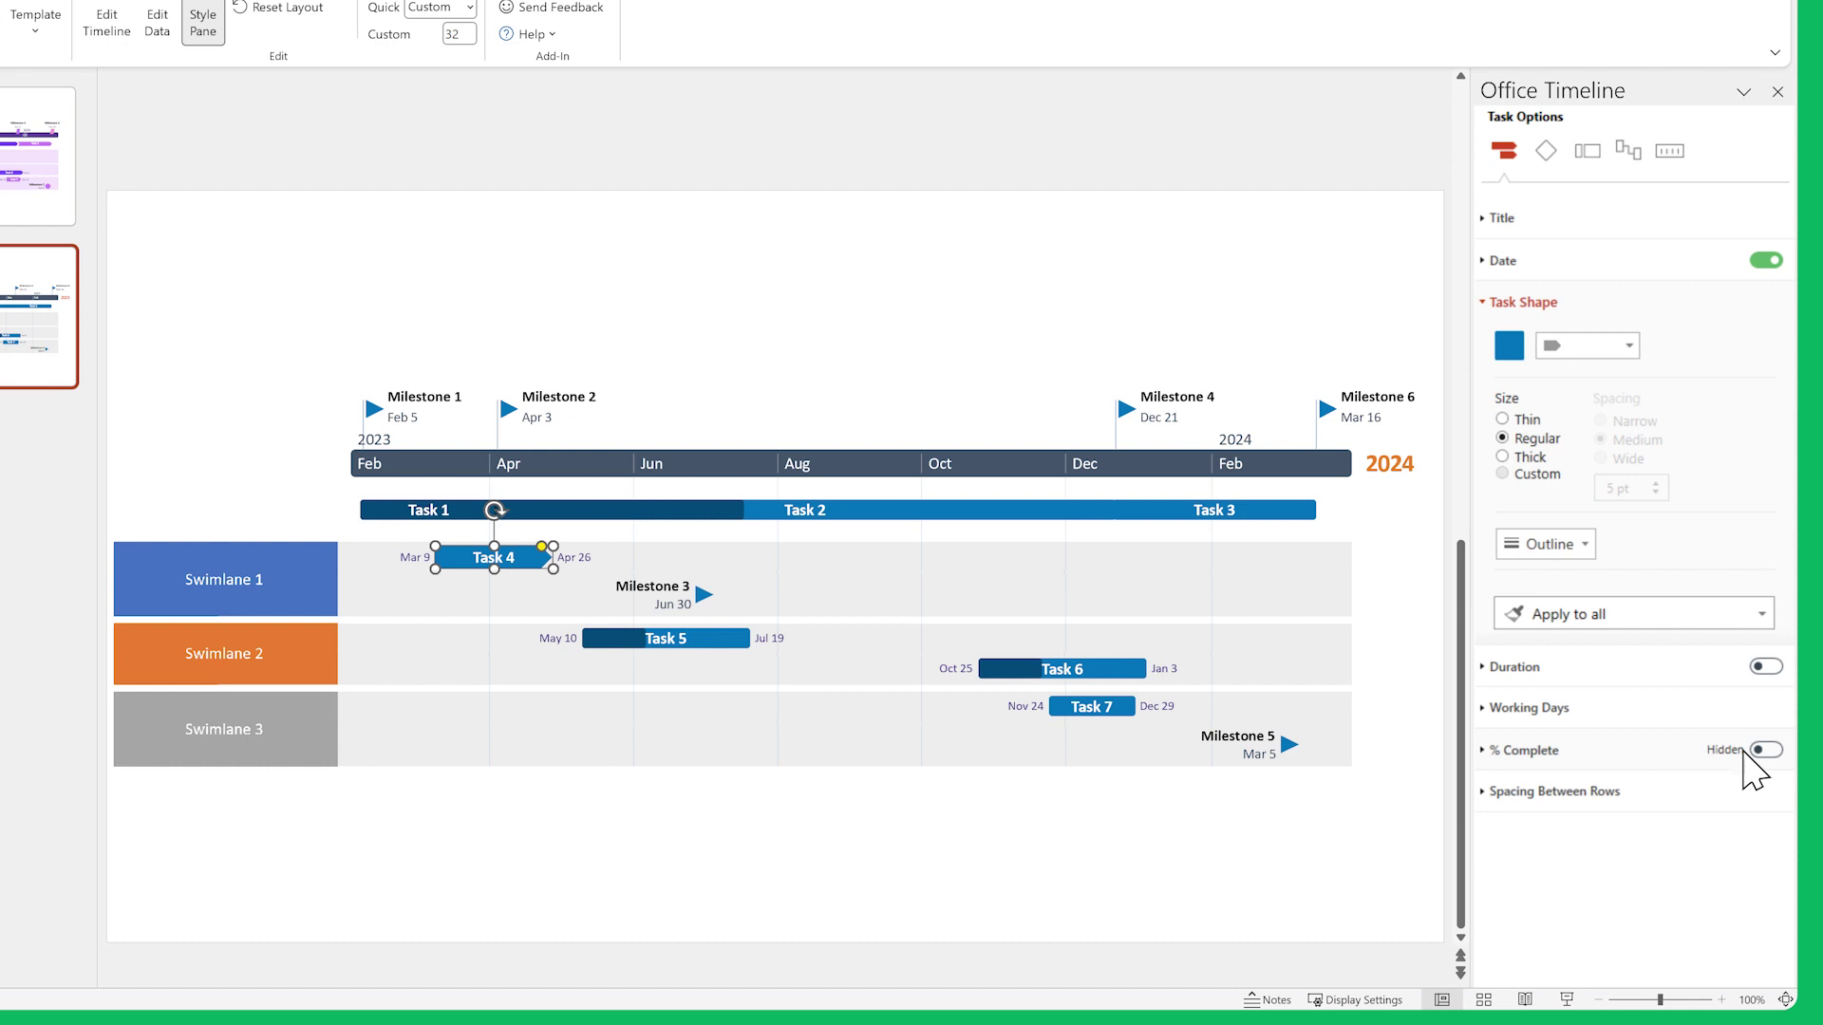
- Apply Task 4's arrow shape and size to every task
left_click(1709, 617)
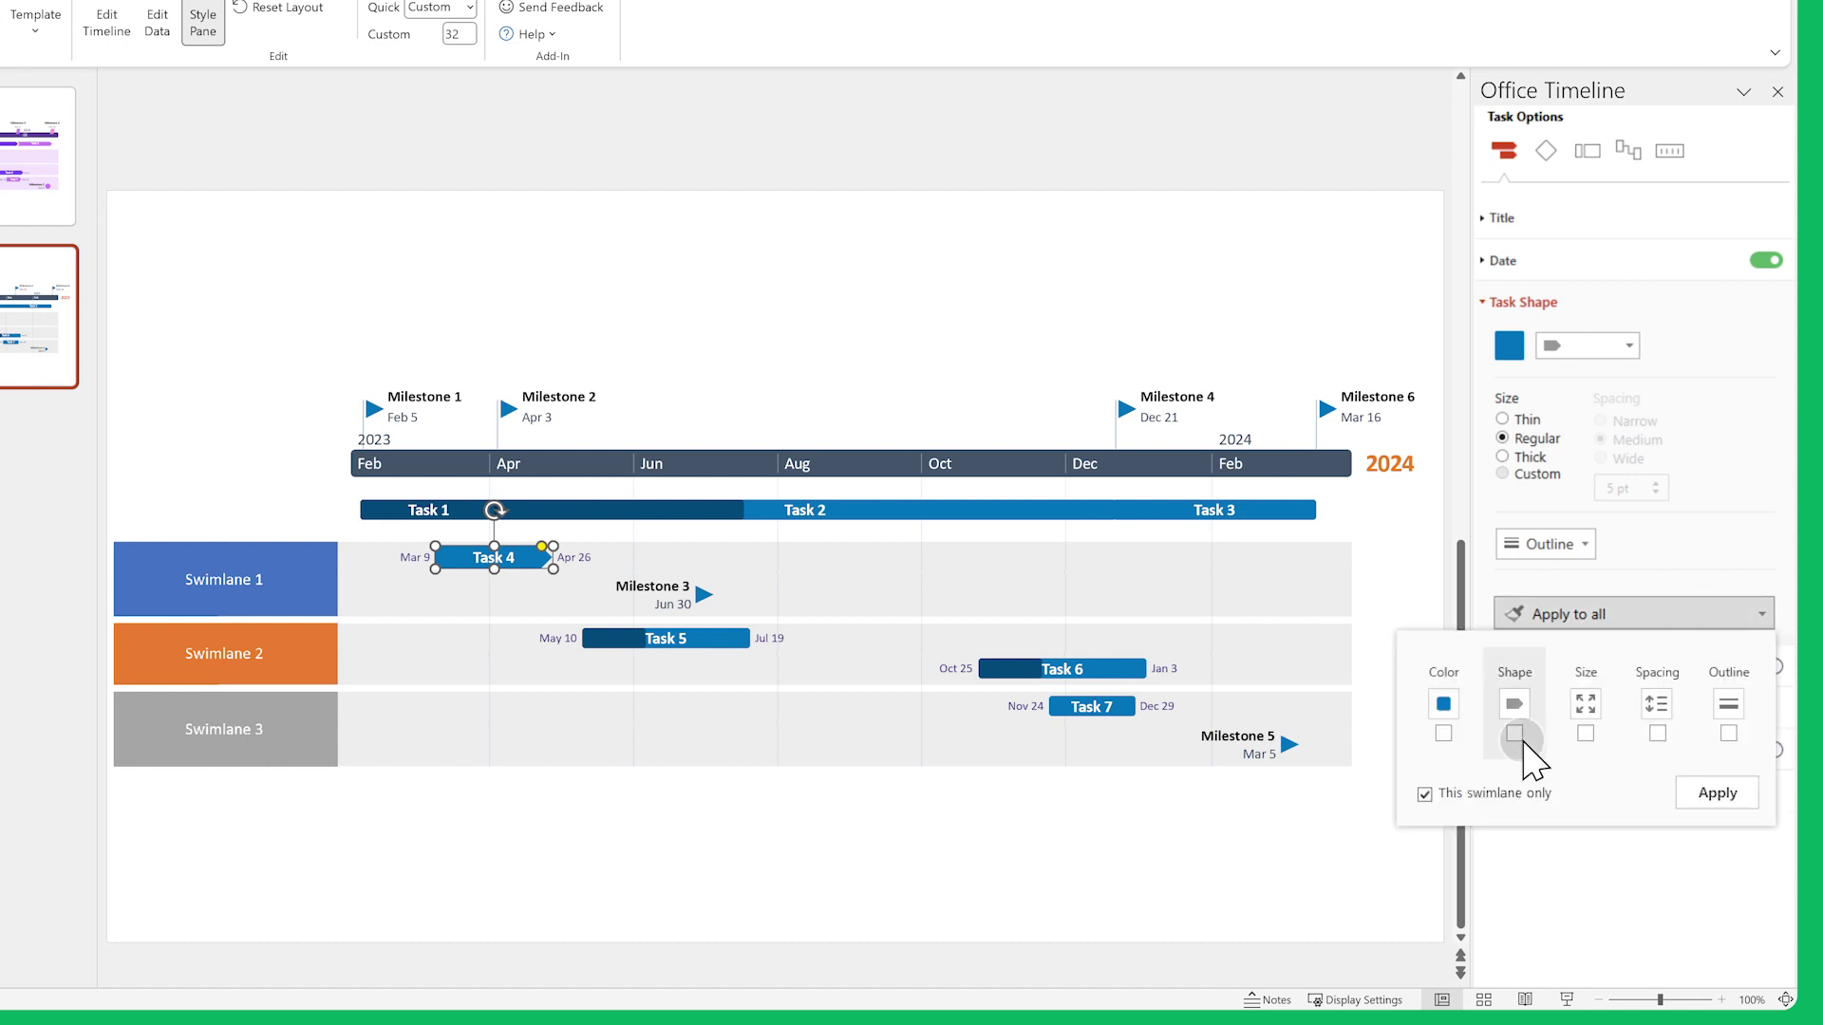
left_click(1589, 740)
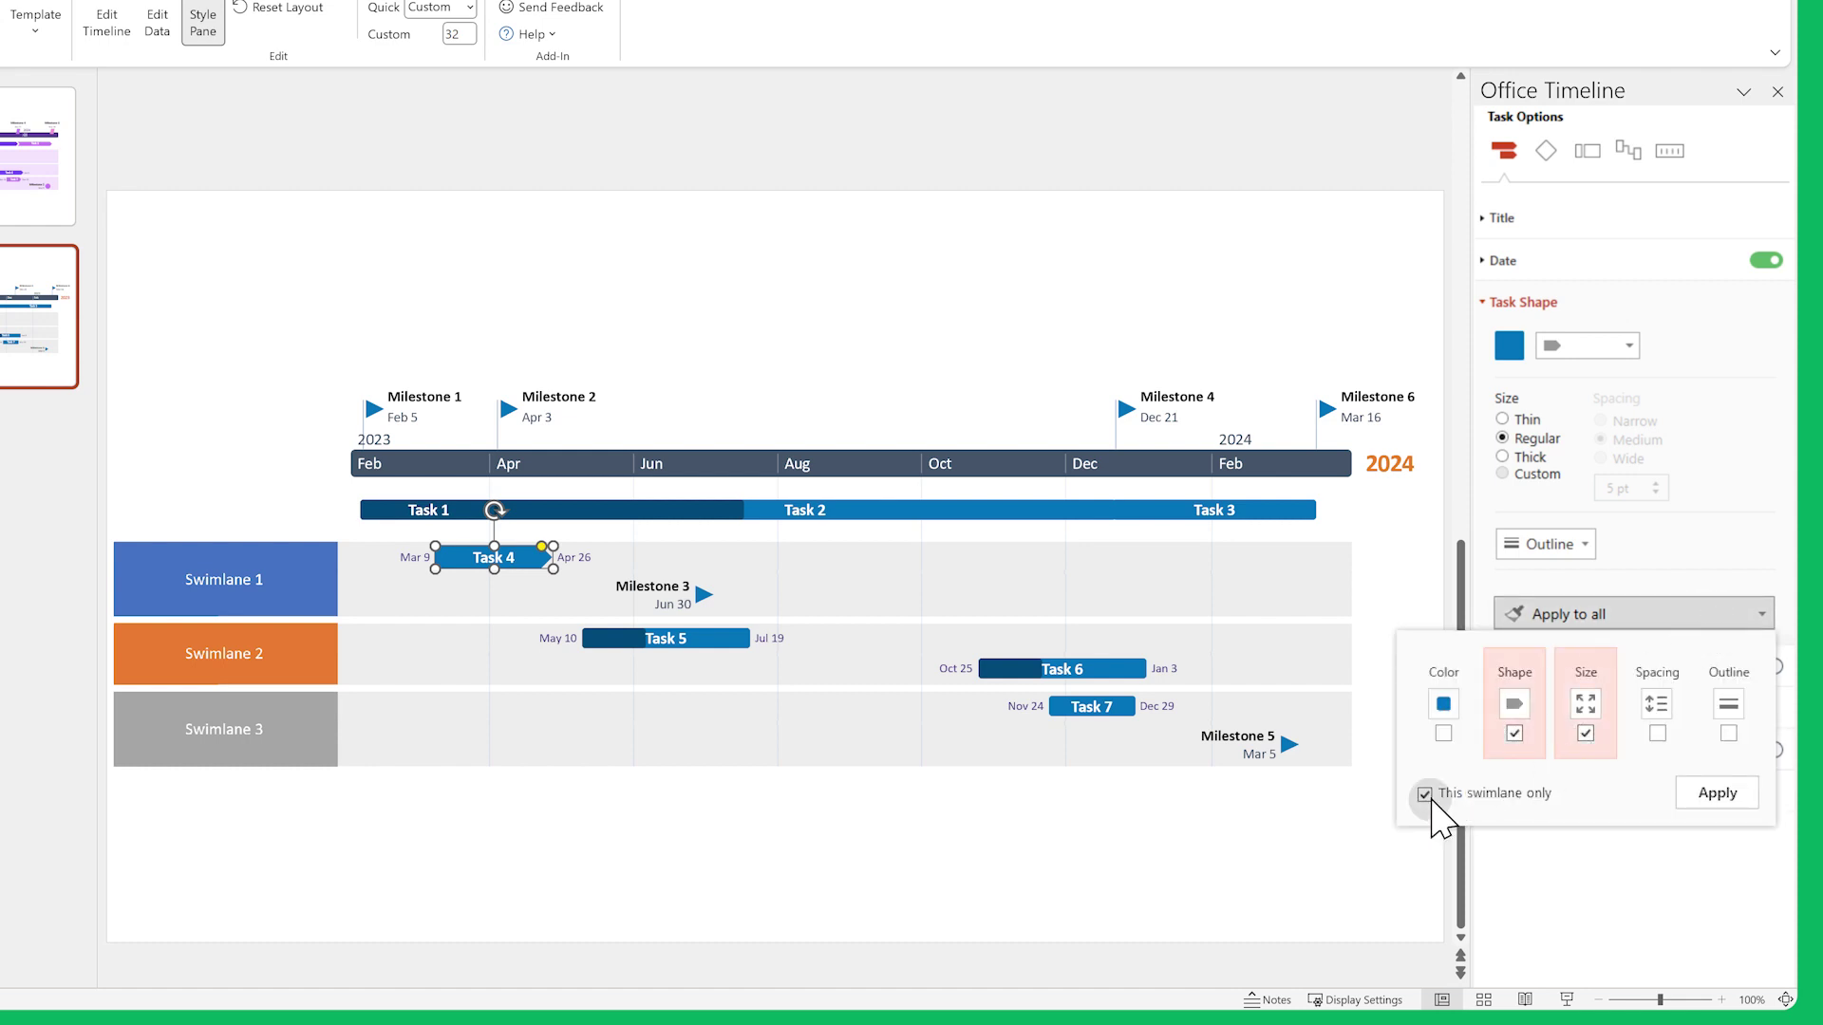
left_click(1714, 794)
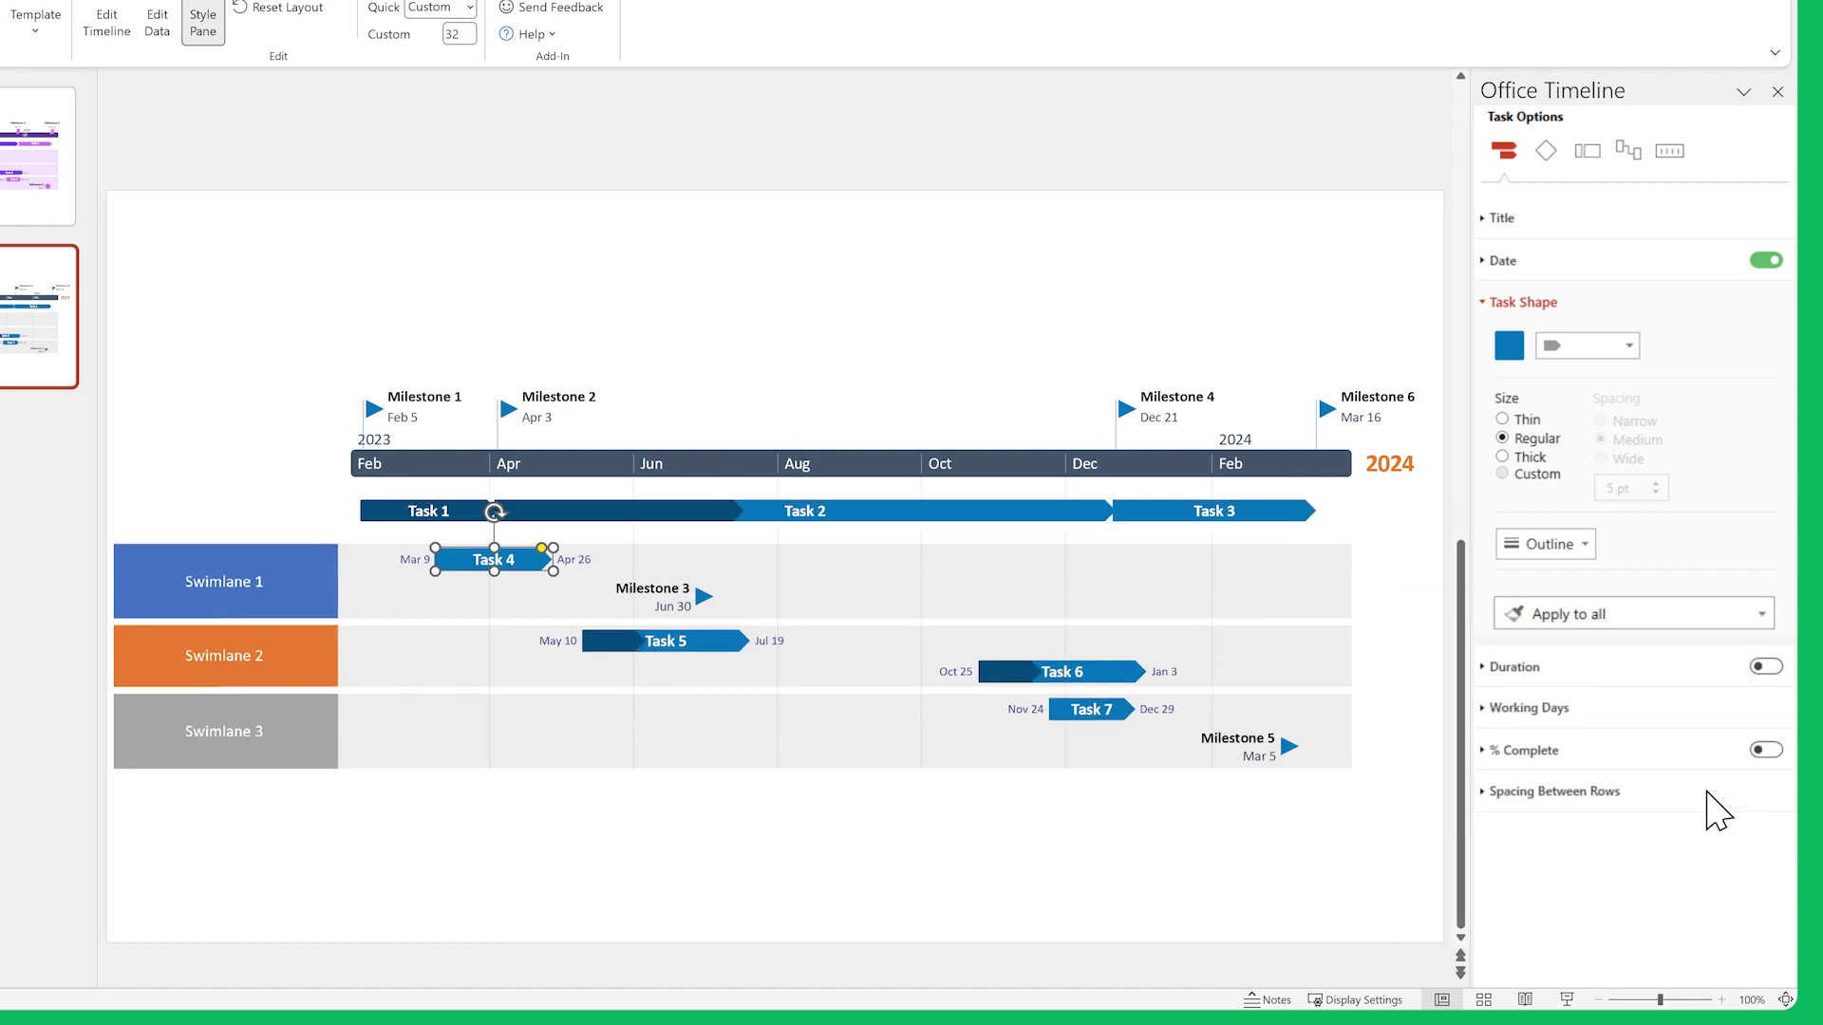
- Hide percent-complete shading on all tasks
left_click(1631, 304)
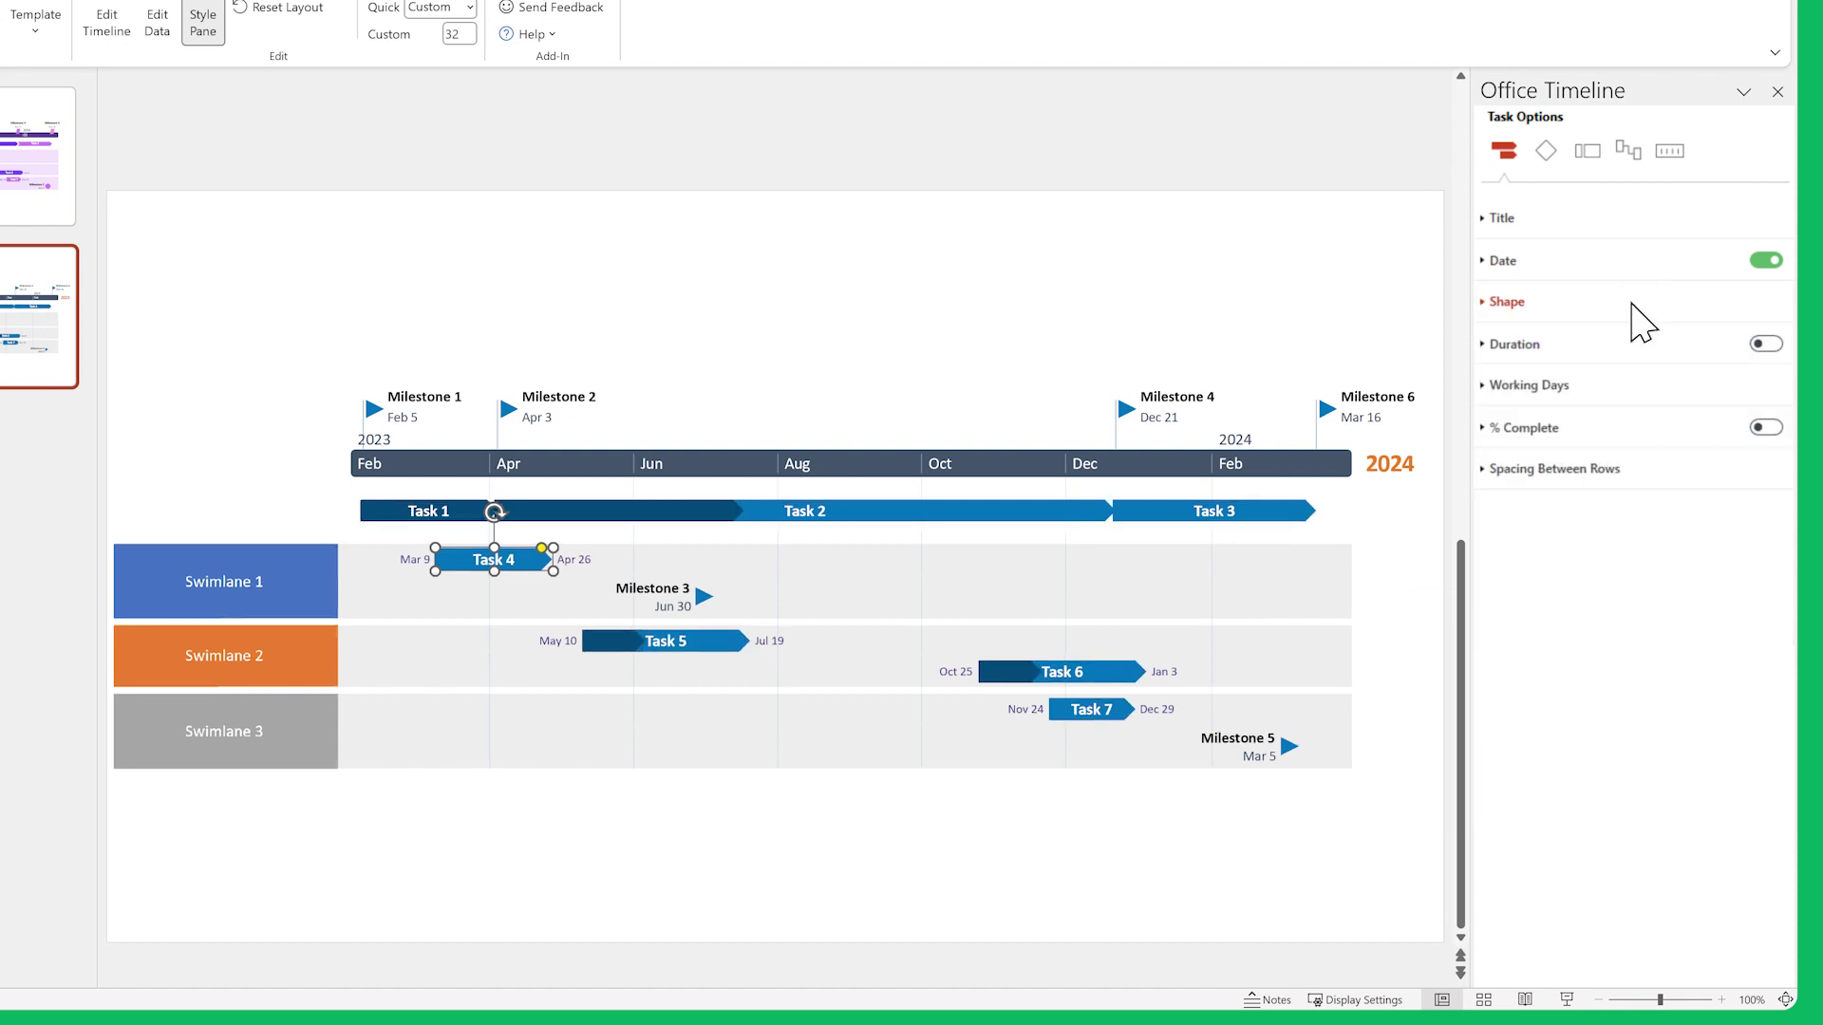
left_click(1611, 429)
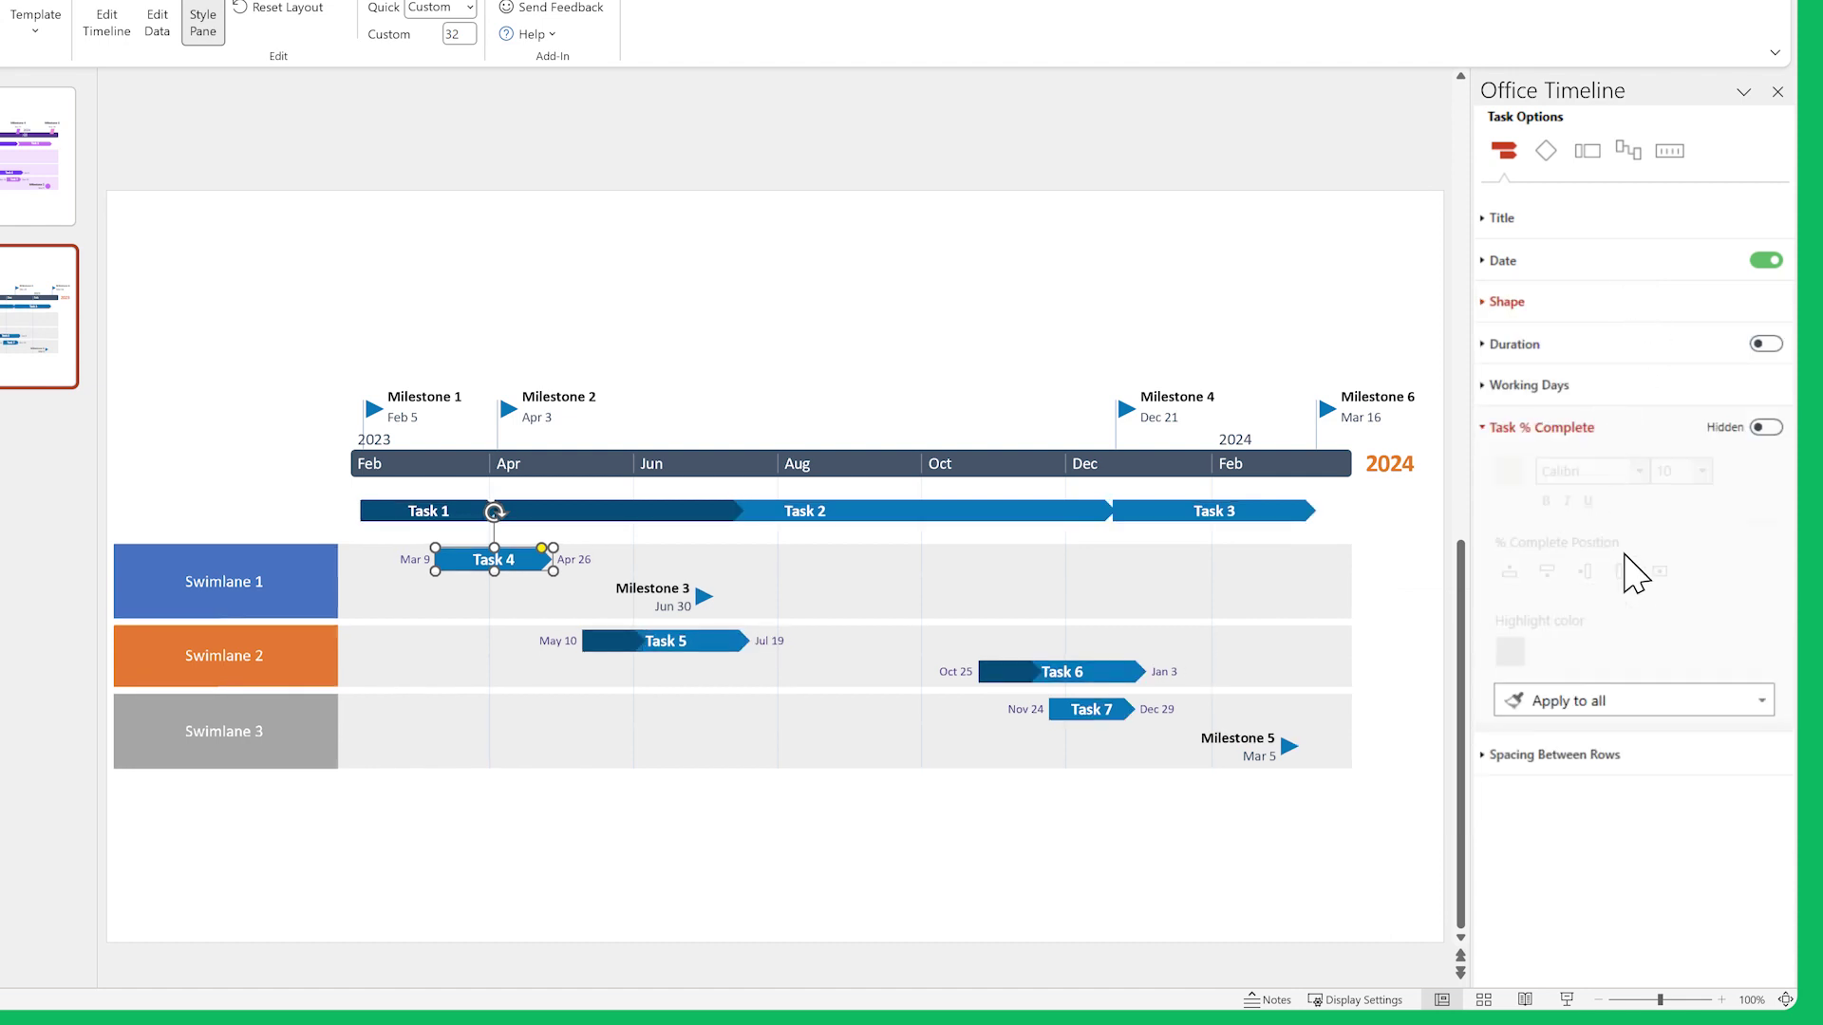
left_click(1650, 711)
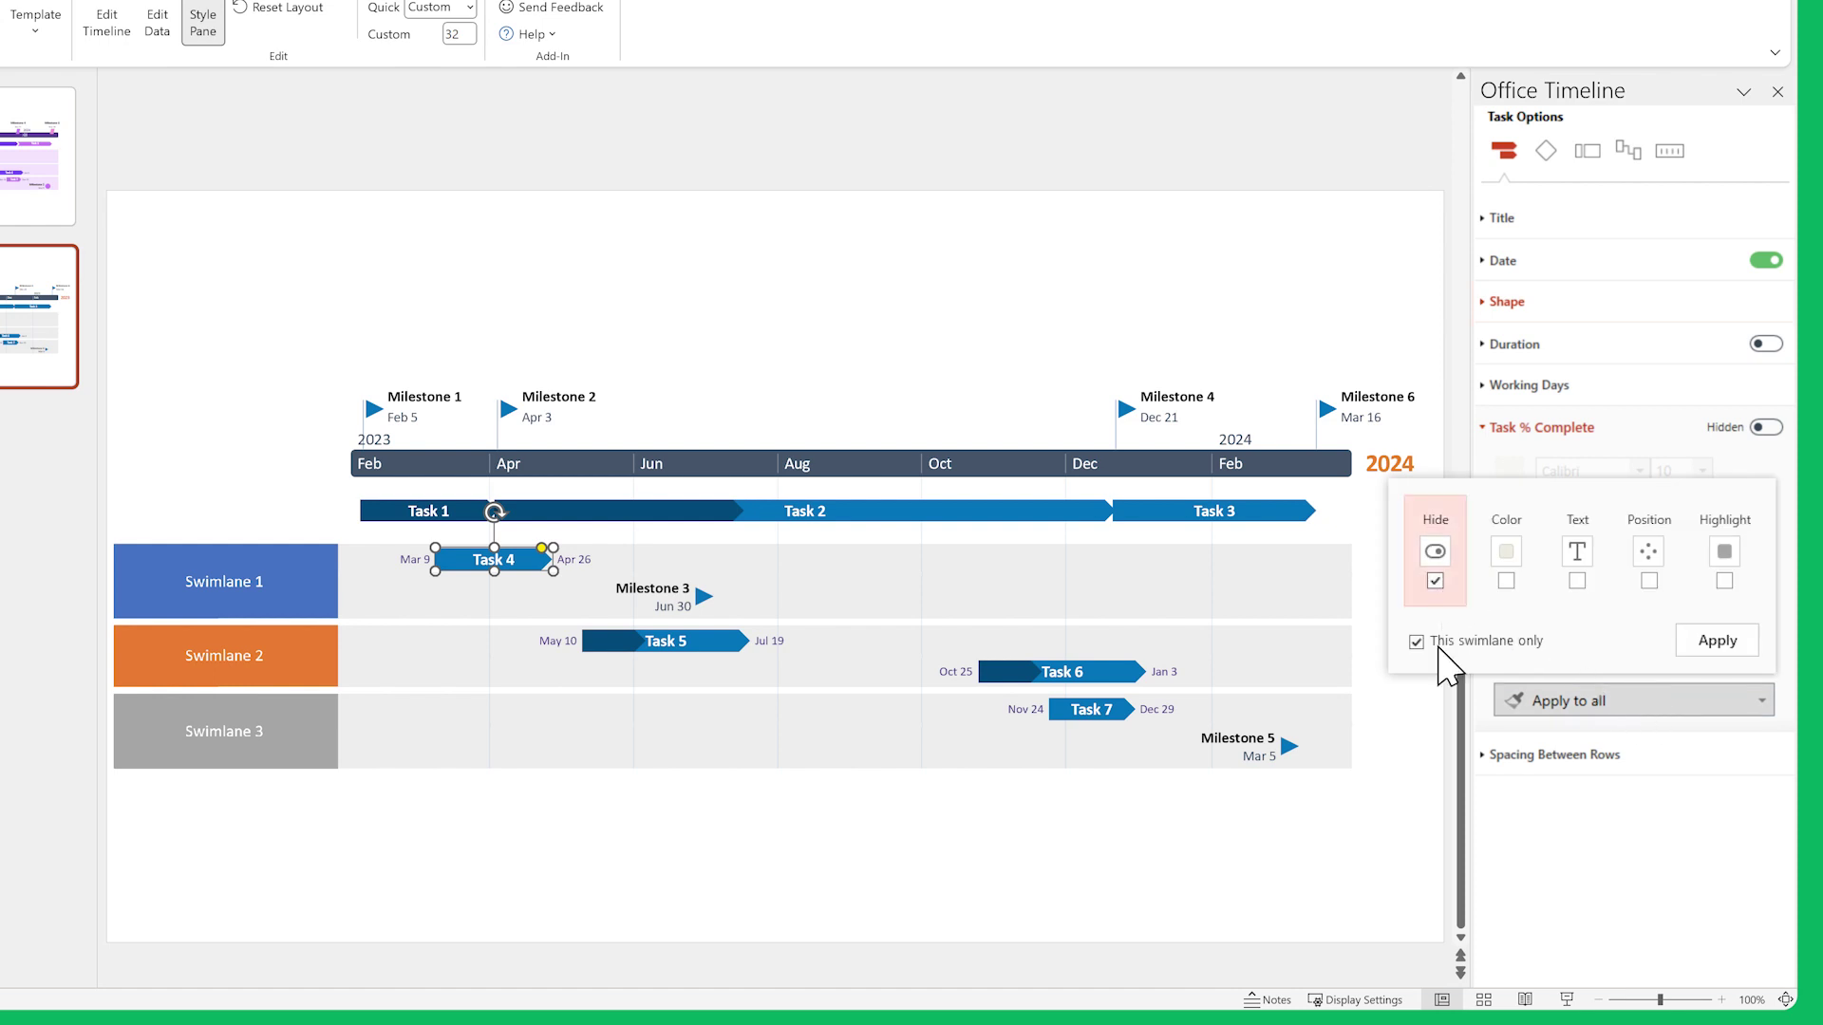
left_click(1709, 644)
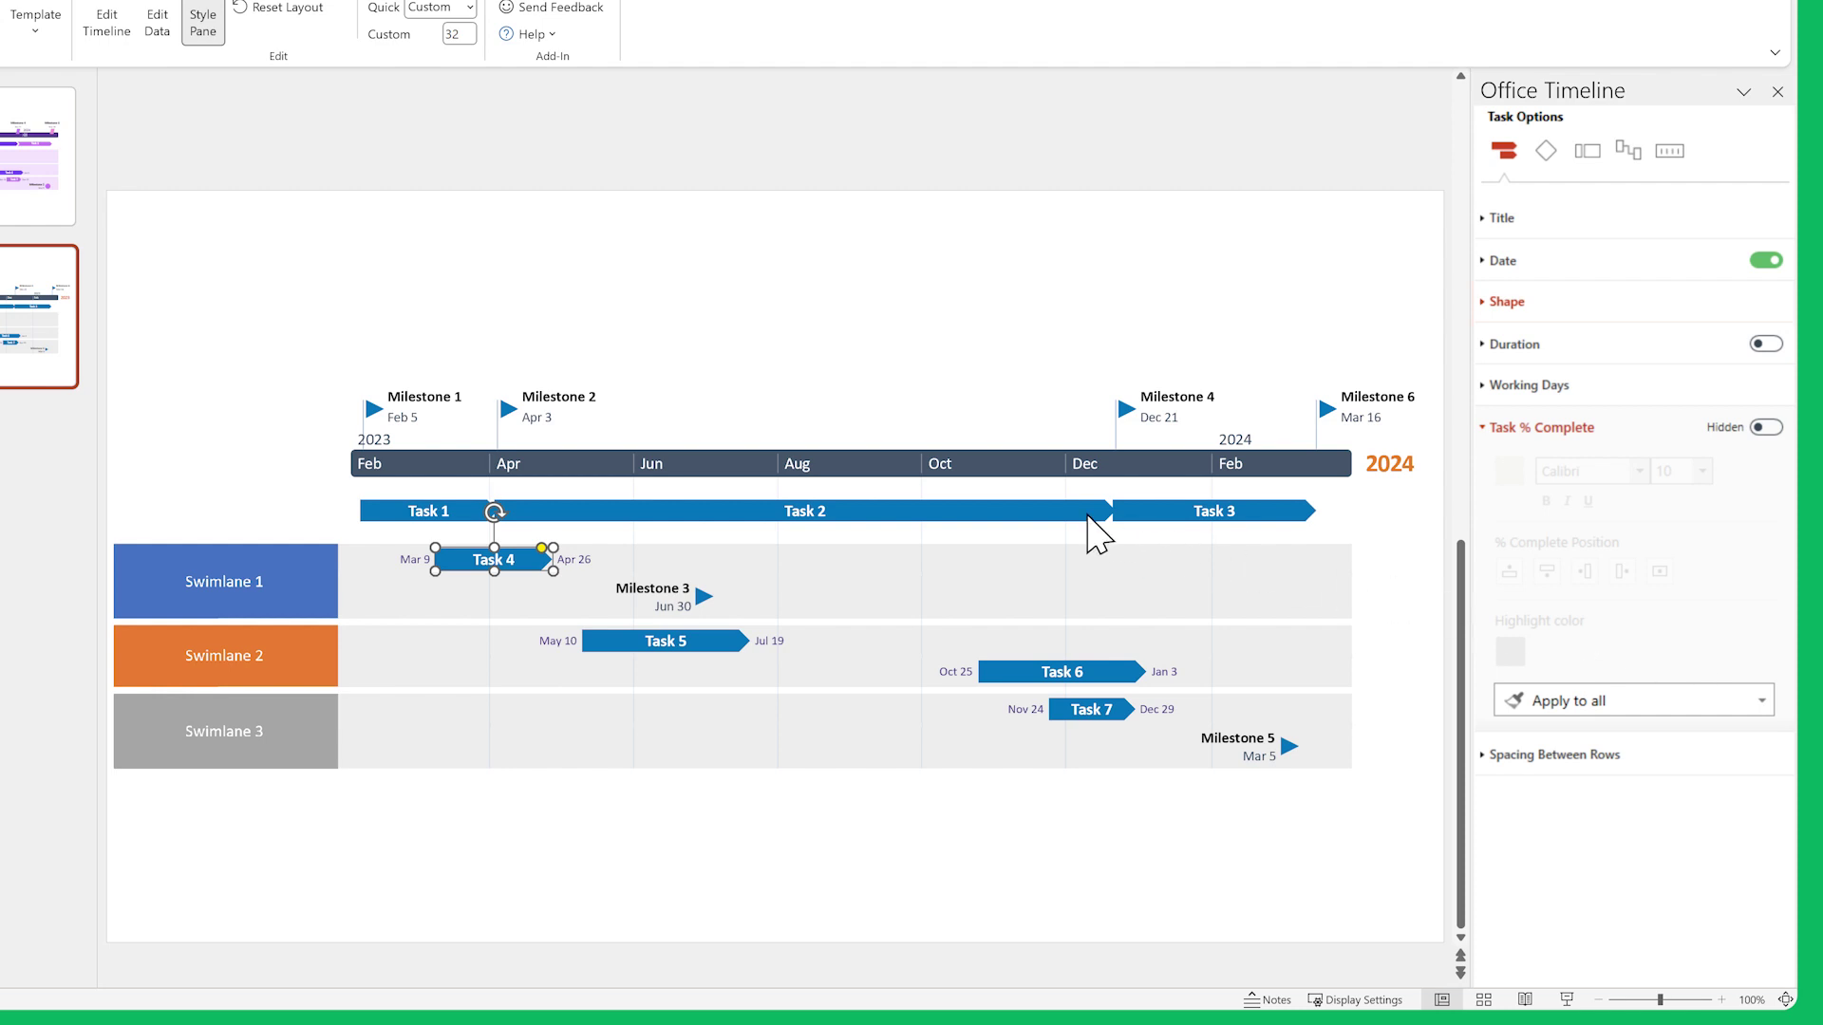
left_click(1089, 517)
- Give Tasks 2 and 3 an arrow shape, then marquee-select the top milestones
left_click(1138, 518, "shift")
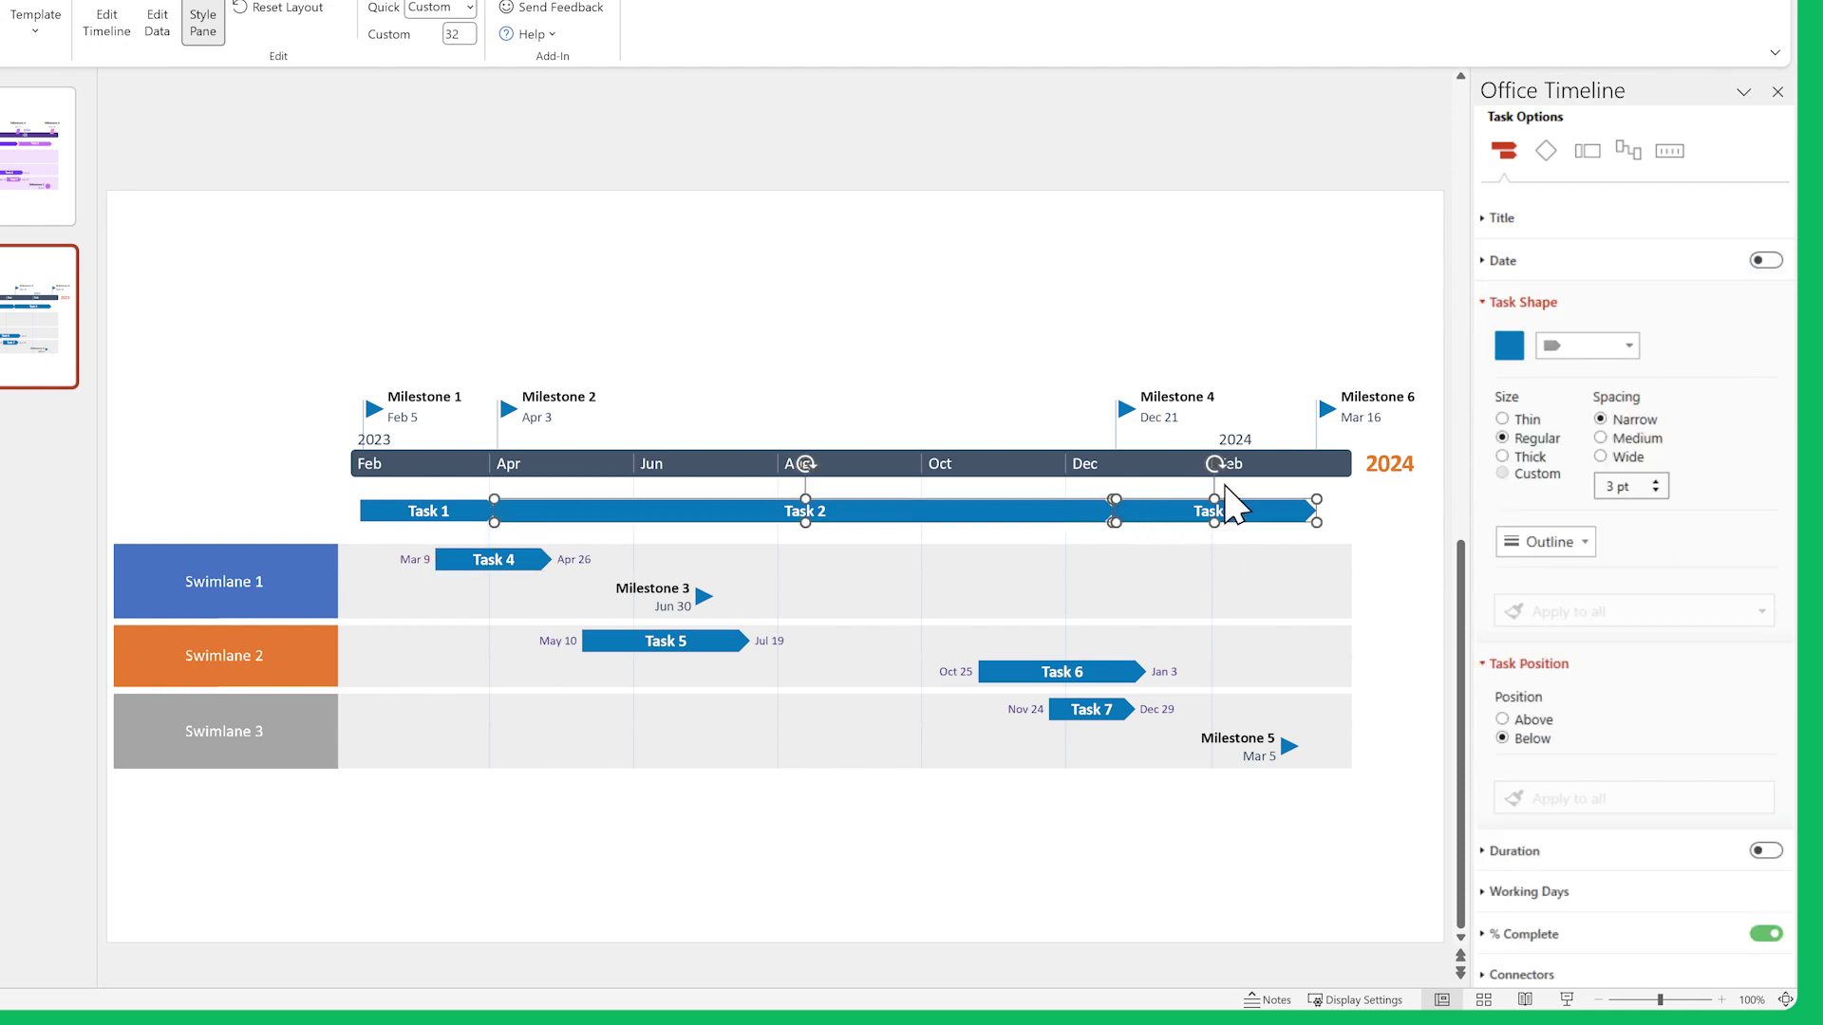
left_click(1626, 347)
left_click(1598, 418)
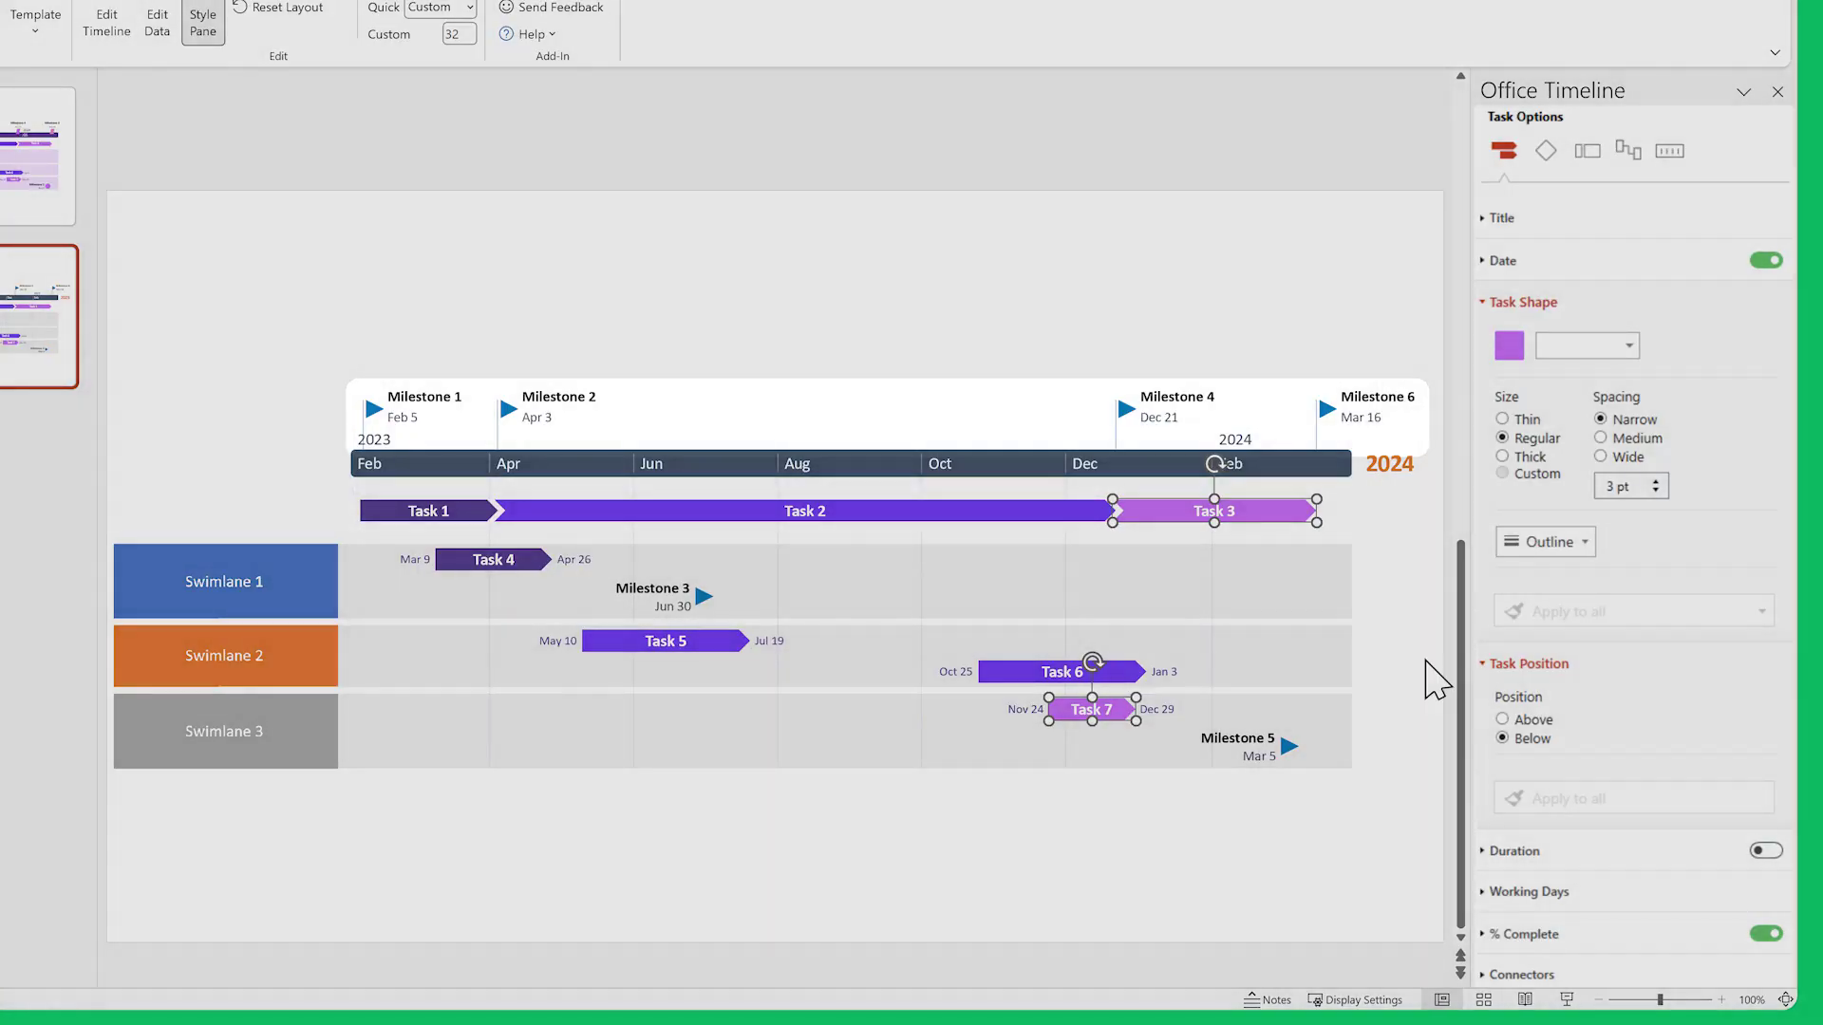
left_click_drag(292, 264, 1349, 419)
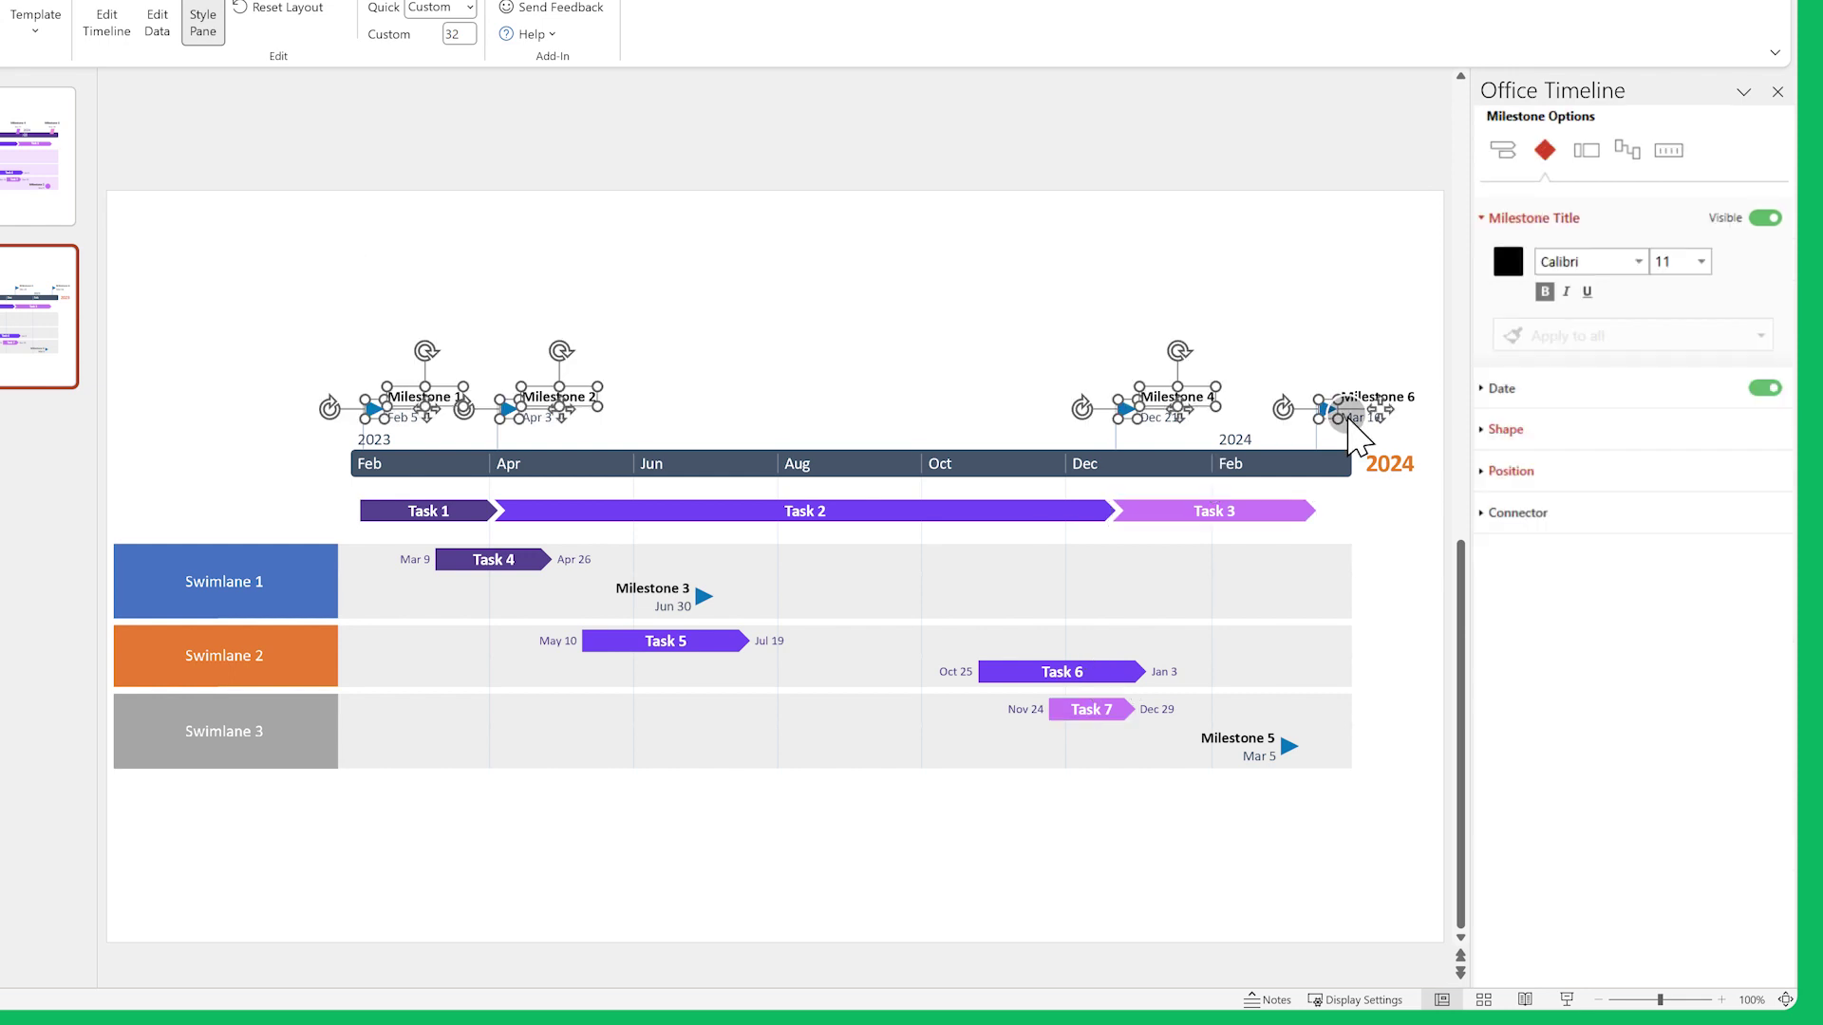
- Turn the selected top milestones into parallelograms
left_click(1514, 432)
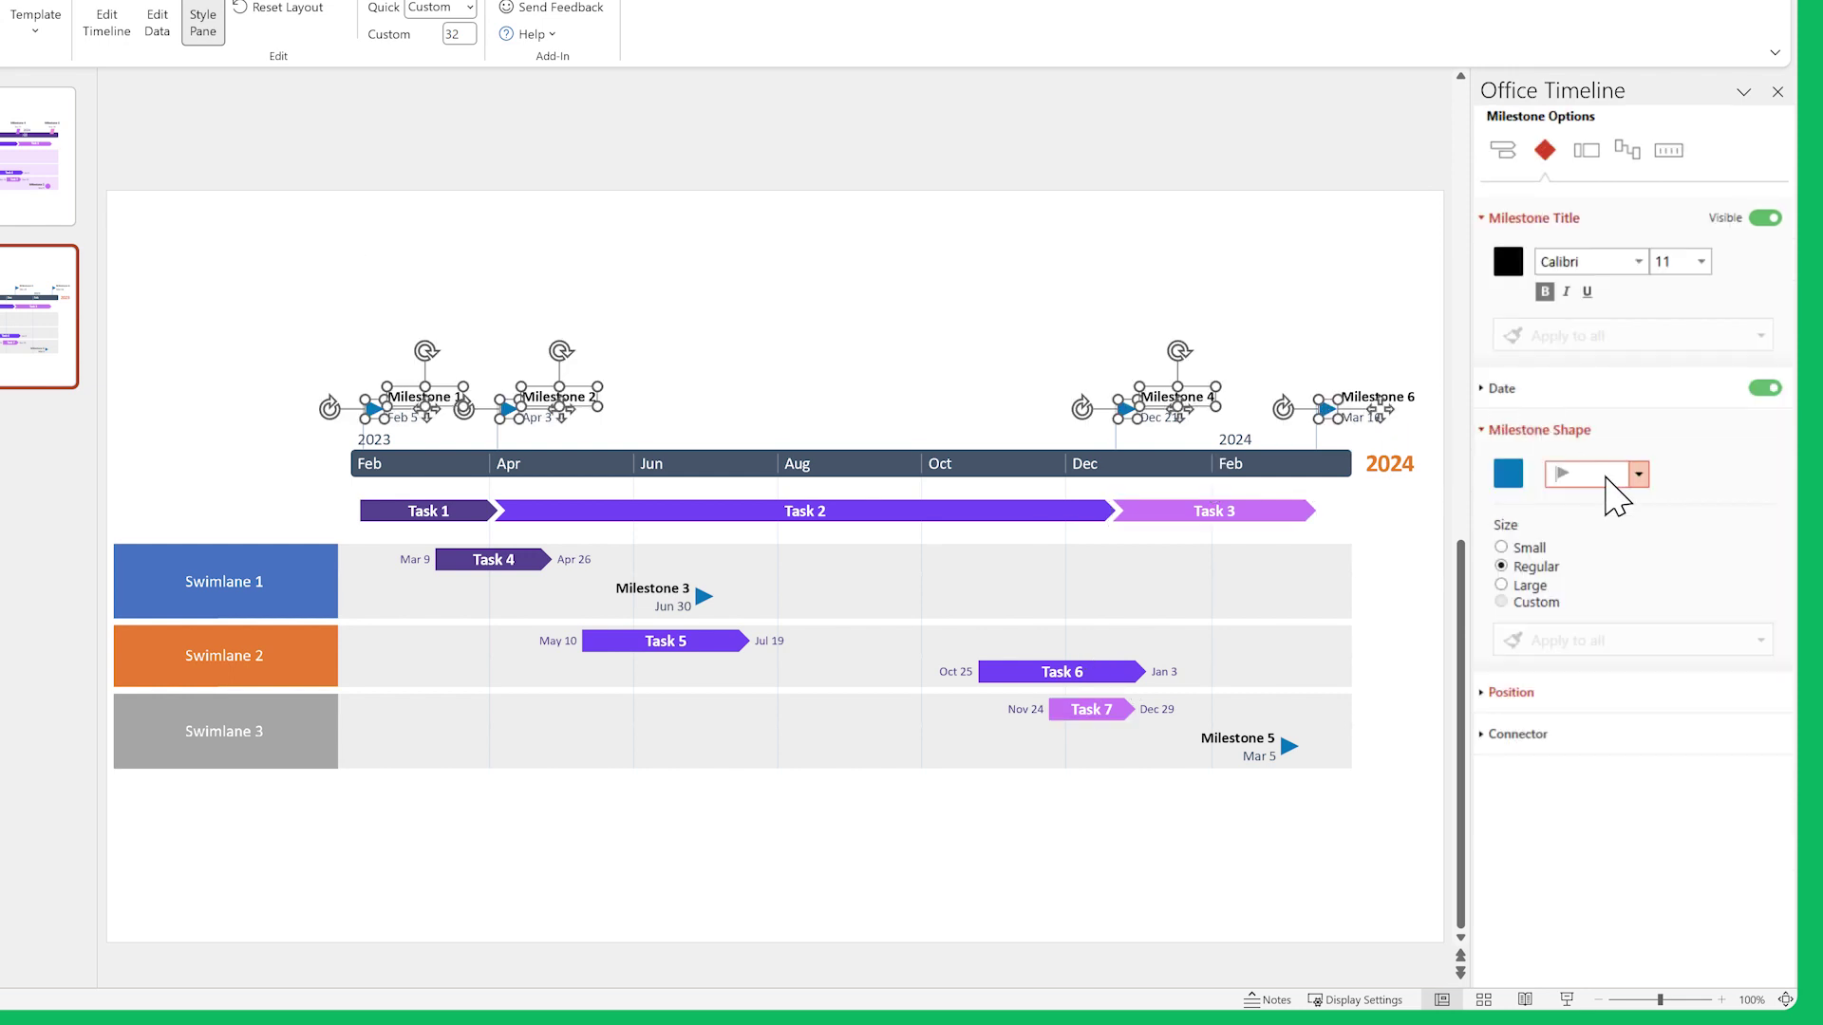
left_click(1638, 474)
left_click(1673, 618)
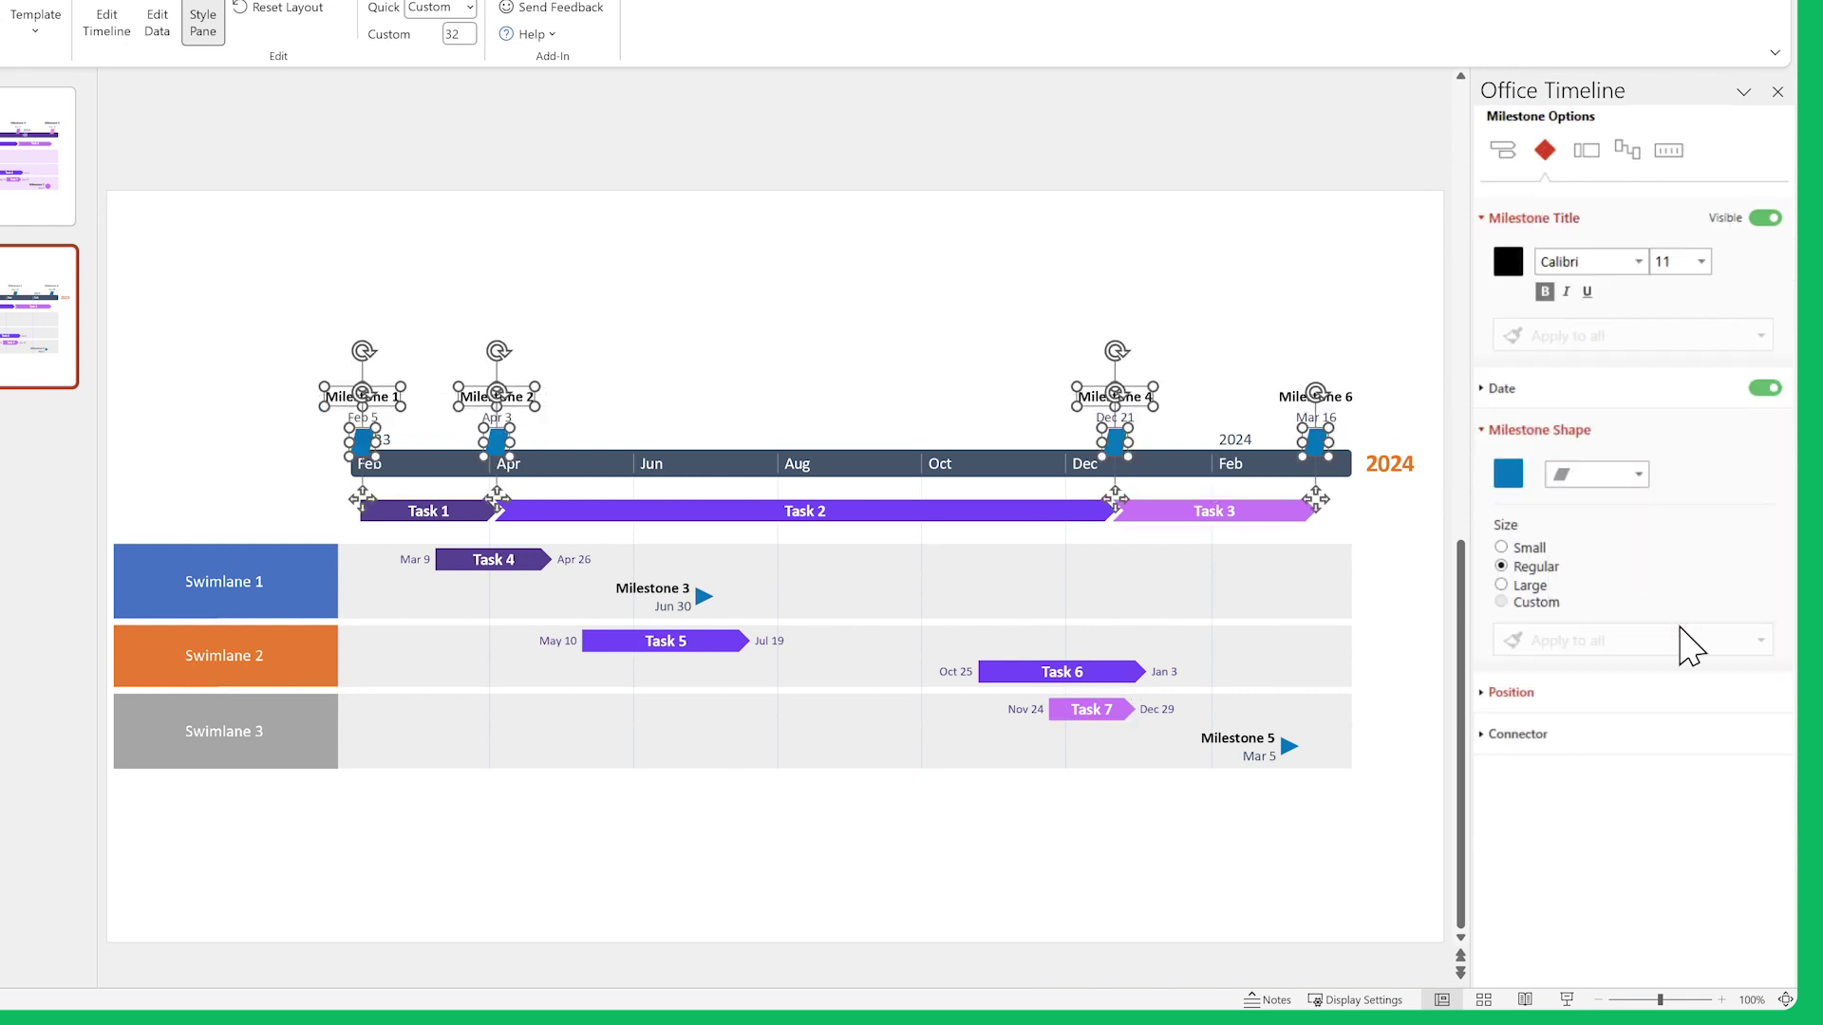
scroll(1679, 266, "up", 1)
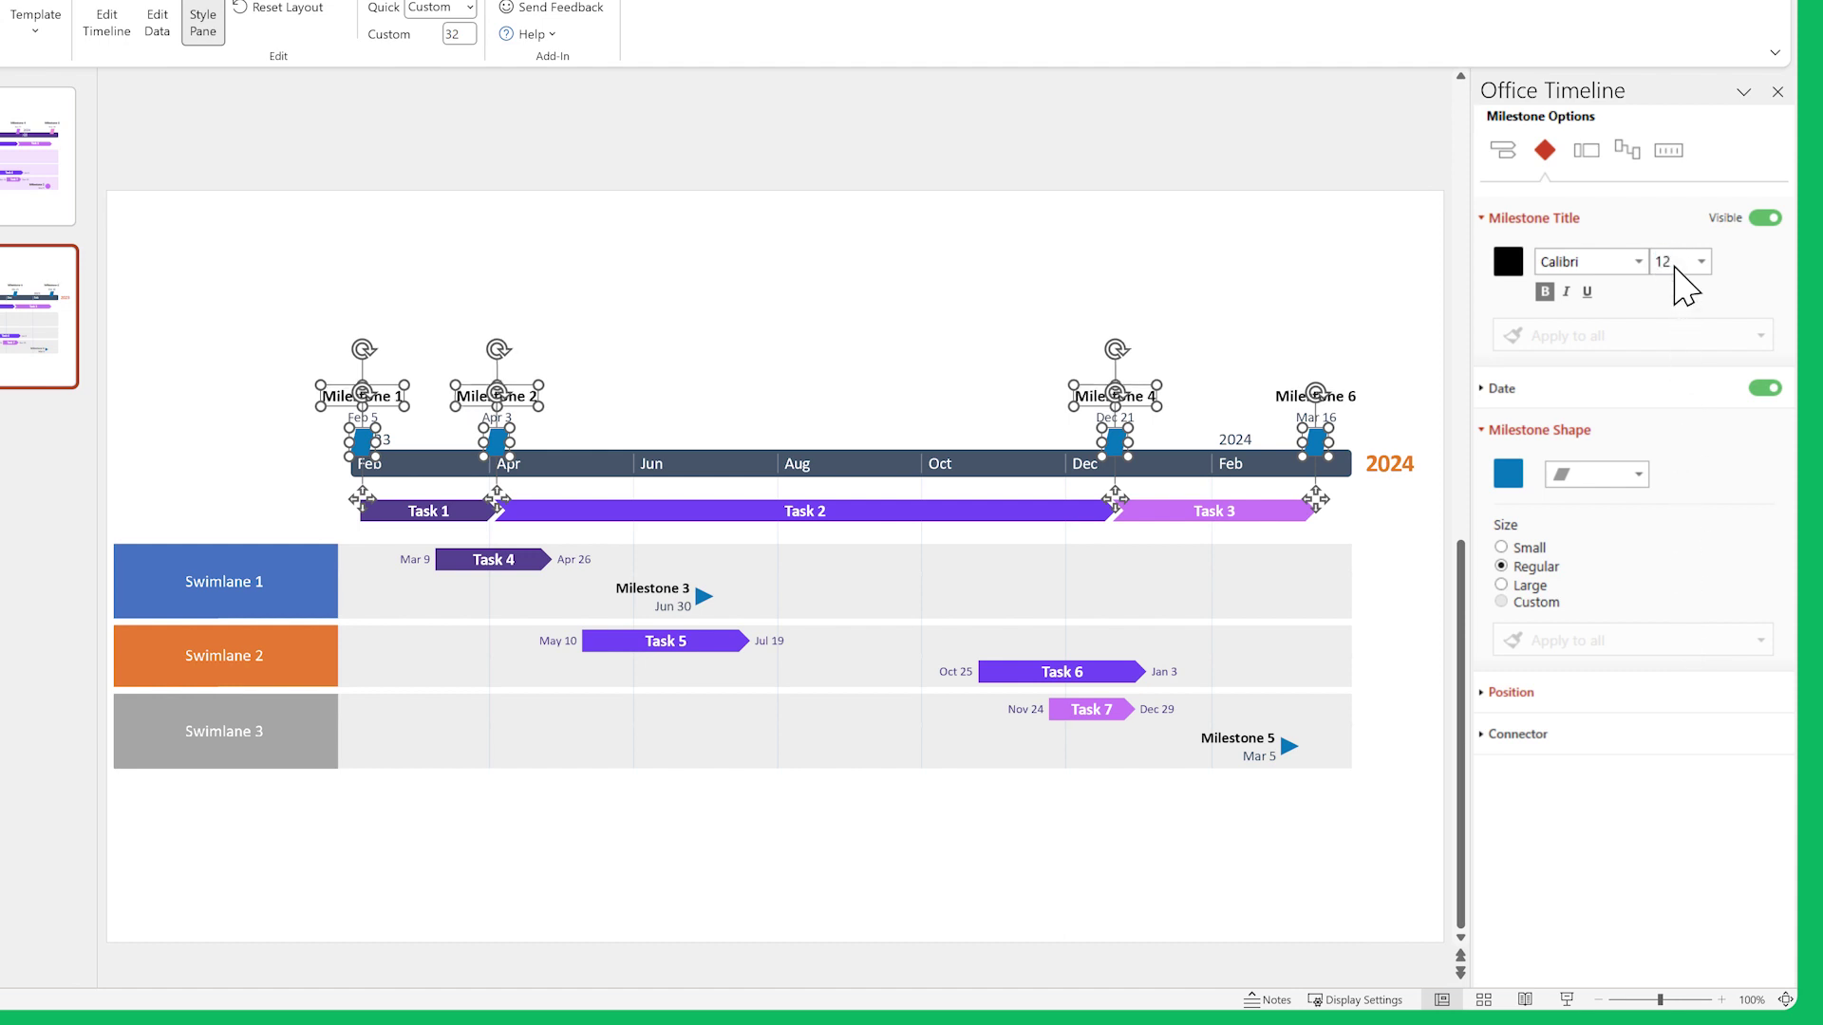
left_click(1636, 392)
scroll(1673, 444, "down", 1)
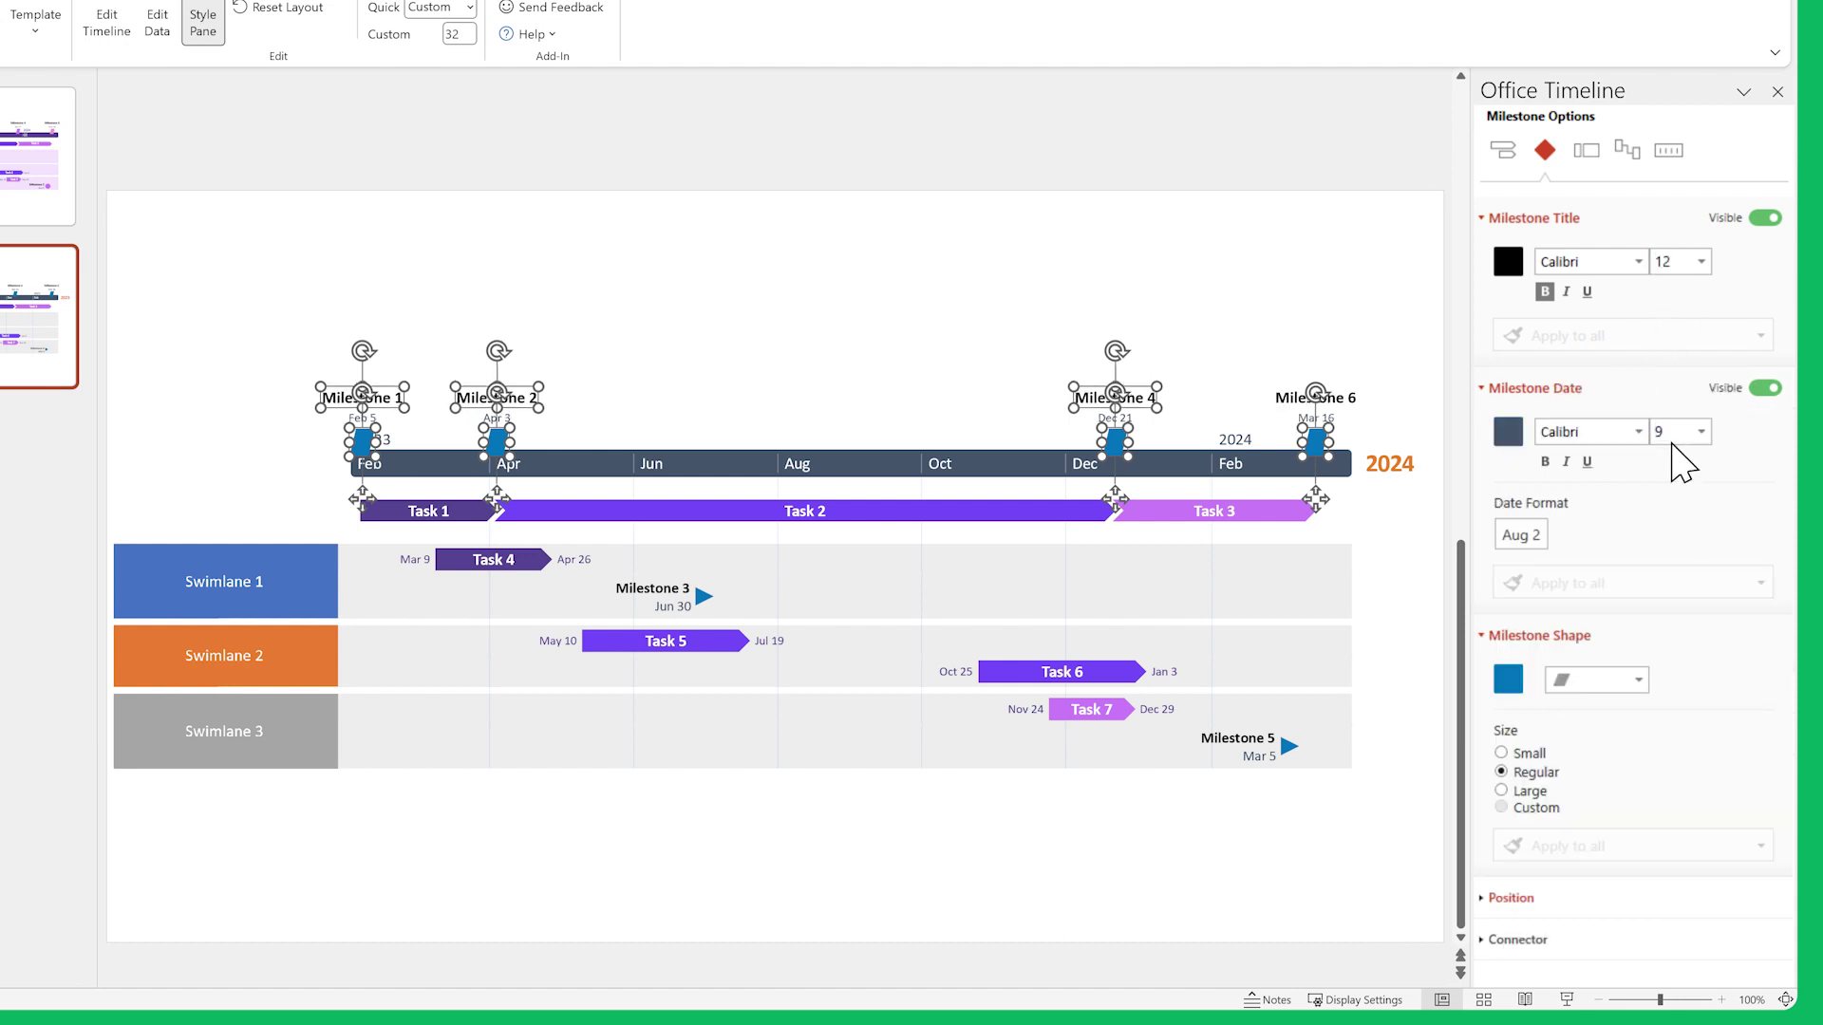
left_click(916, 297)
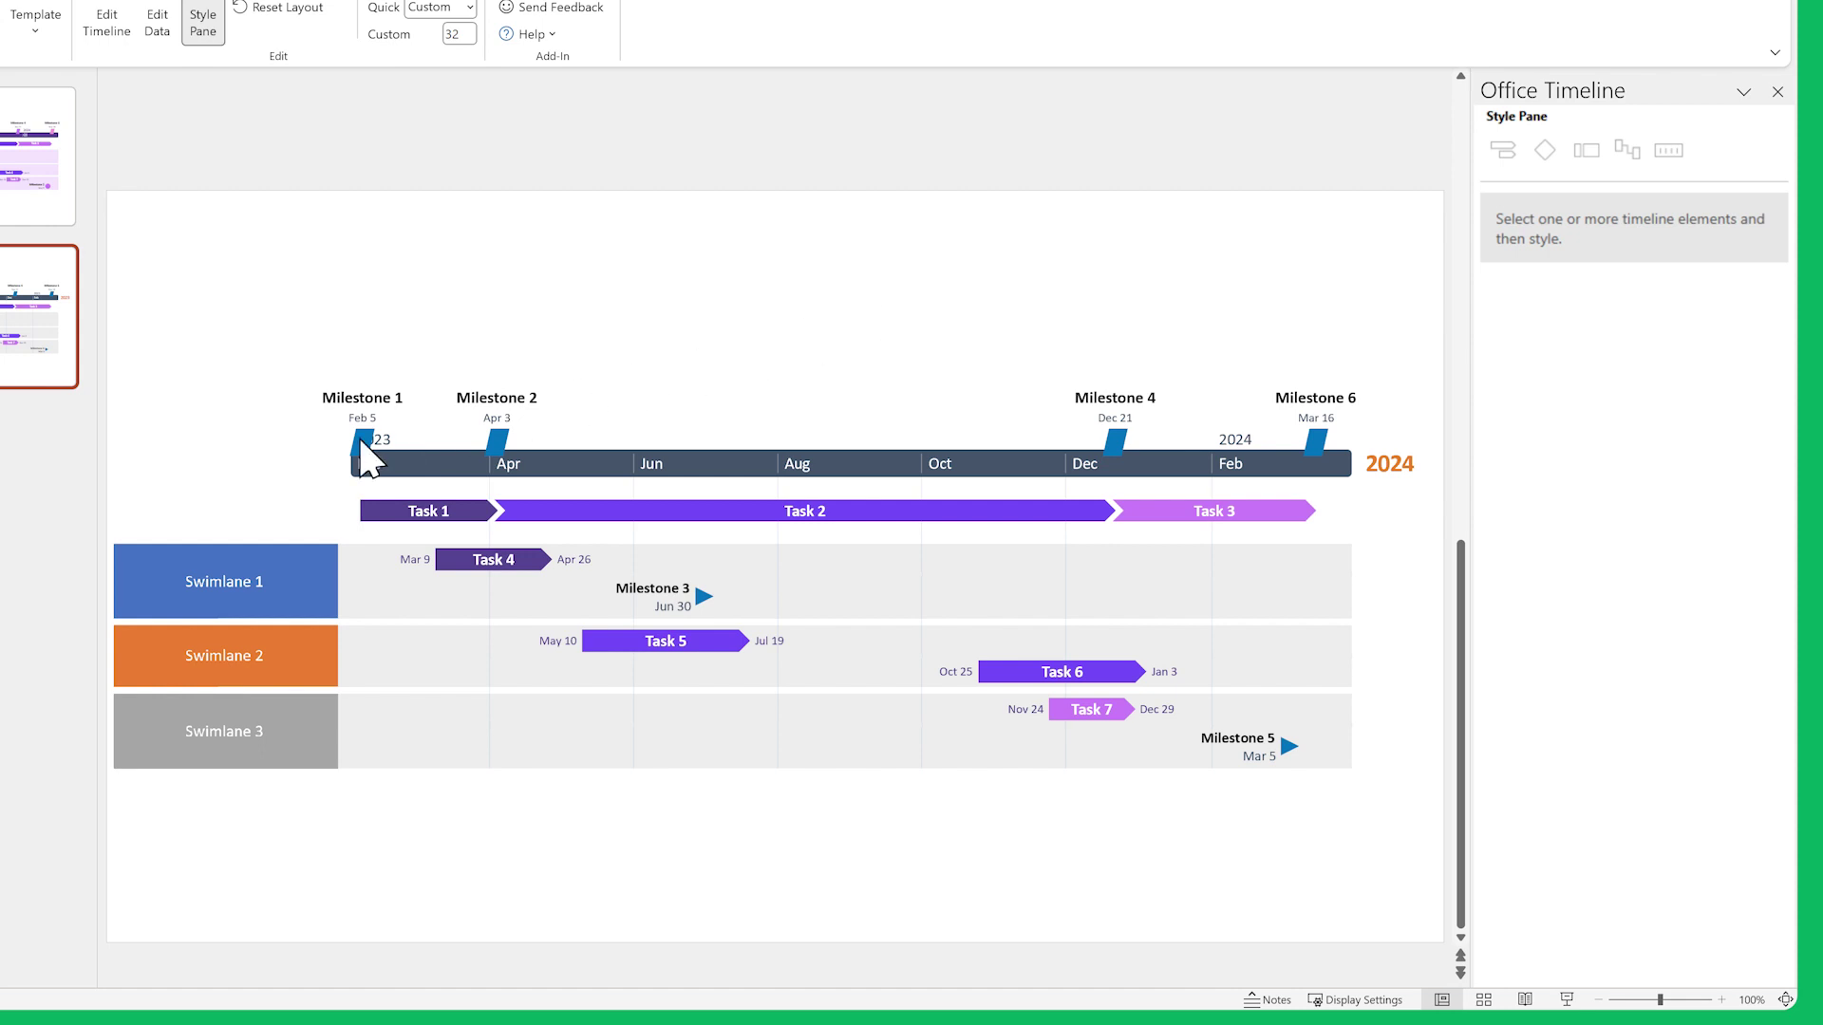
- Colour Milestone 1 pink and Milestone 2 purple
left_click(361, 444)
left_click(1508, 346)
left_click(1520, 532)
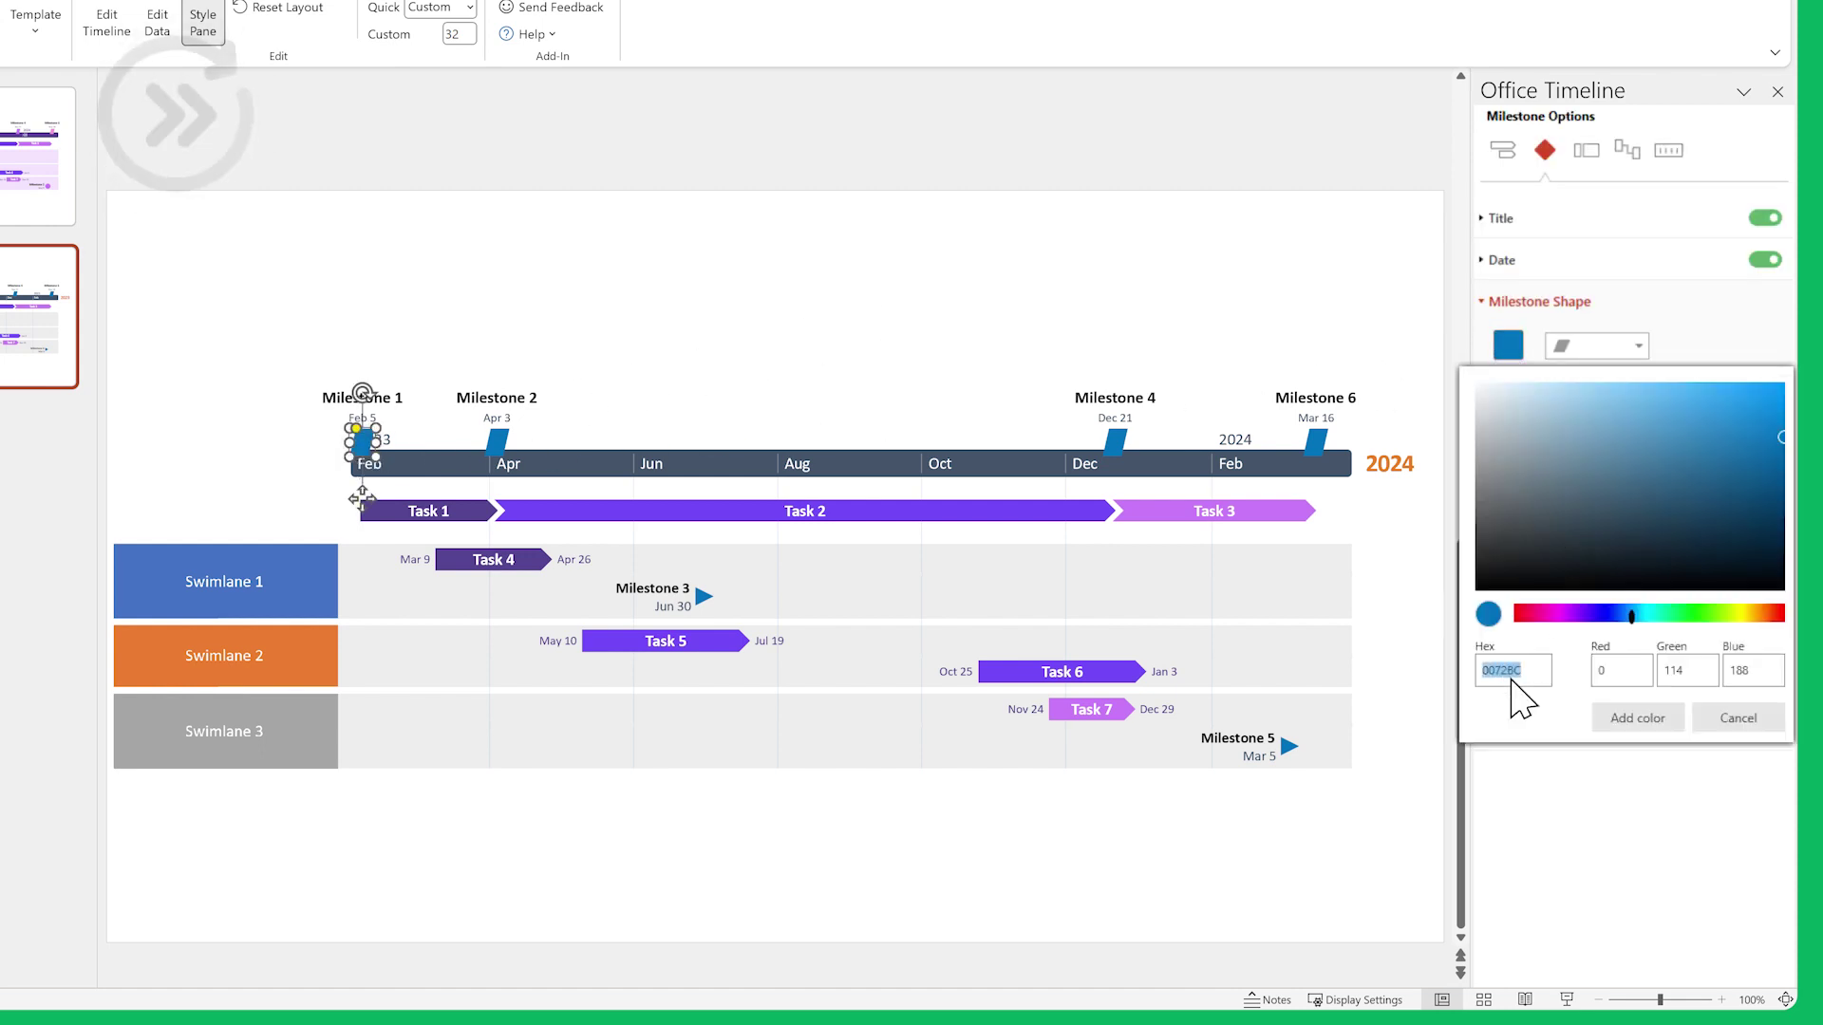
left_click(1637, 718)
left_click(495, 442)
left_click(1508, 346)
- Colour Milestone 4 purple and Milestone 6 pink
left_click(1637, 718)
left_click(1115, 441)
left_click(1611, 533)
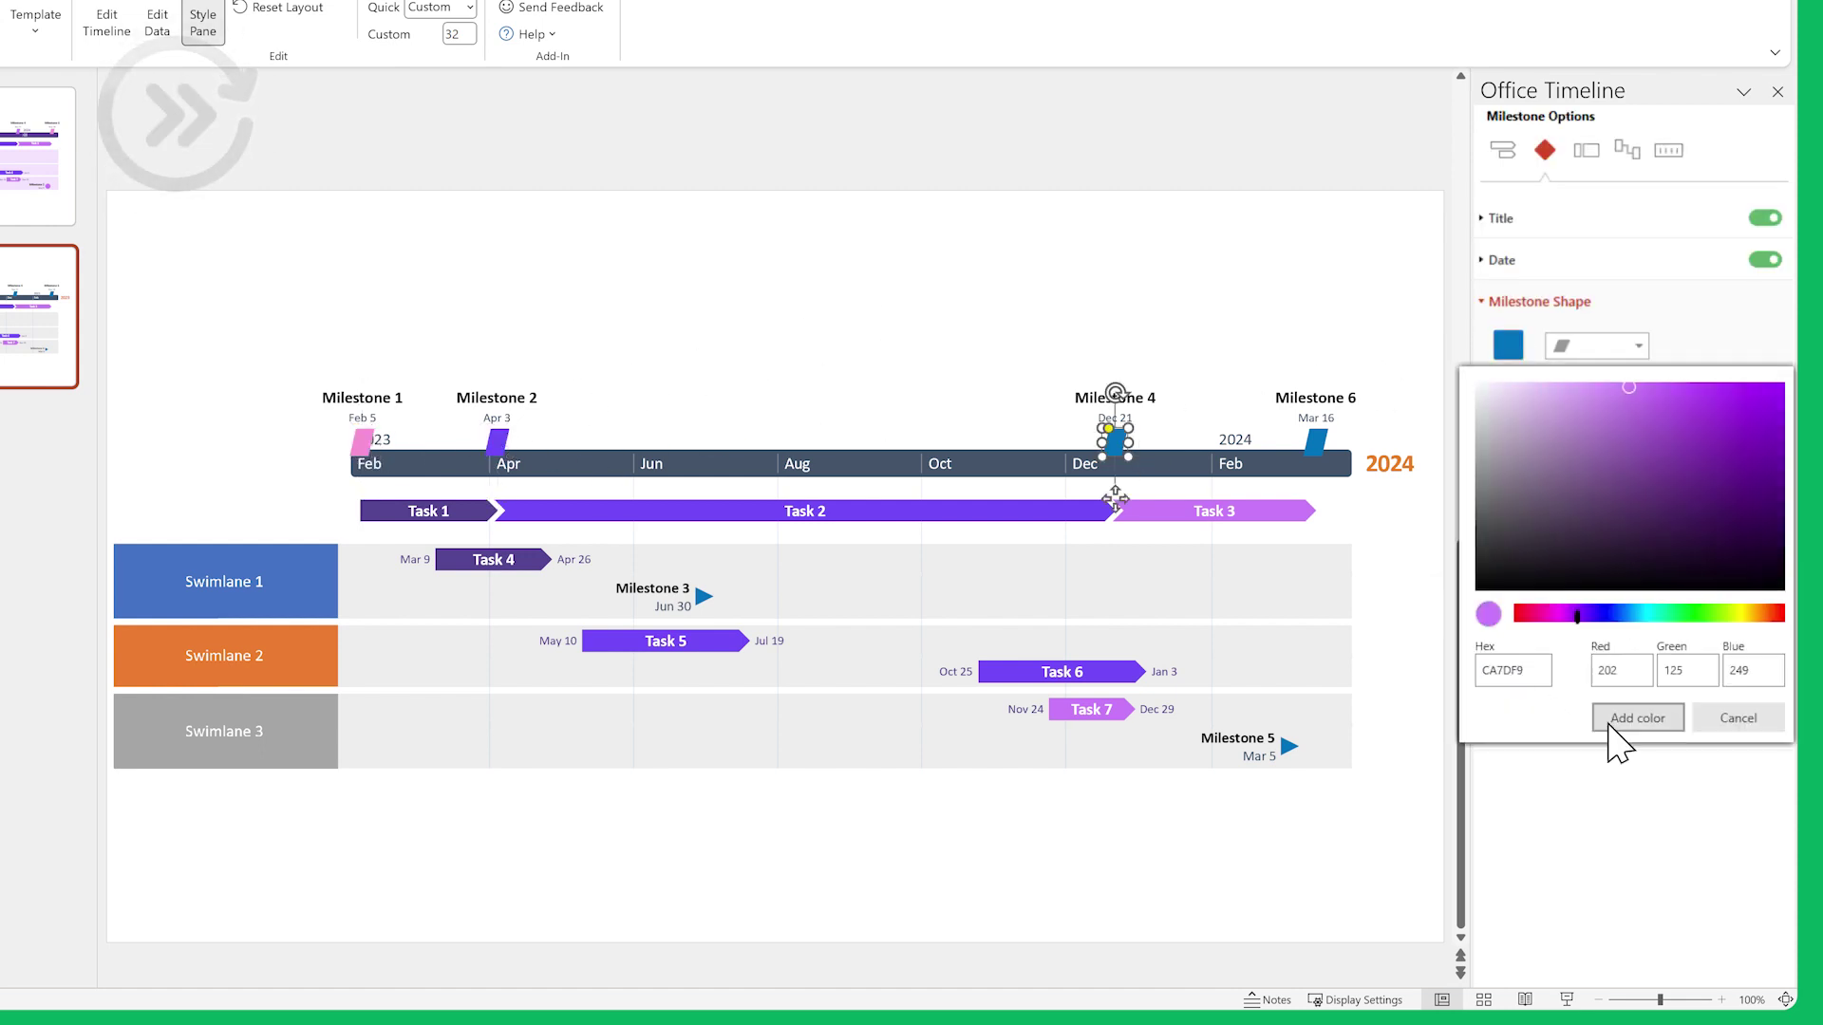
left_click(1637, 718)
left_click(1315, 441)
left_click(1508, 346)
left_click(1495, 503)
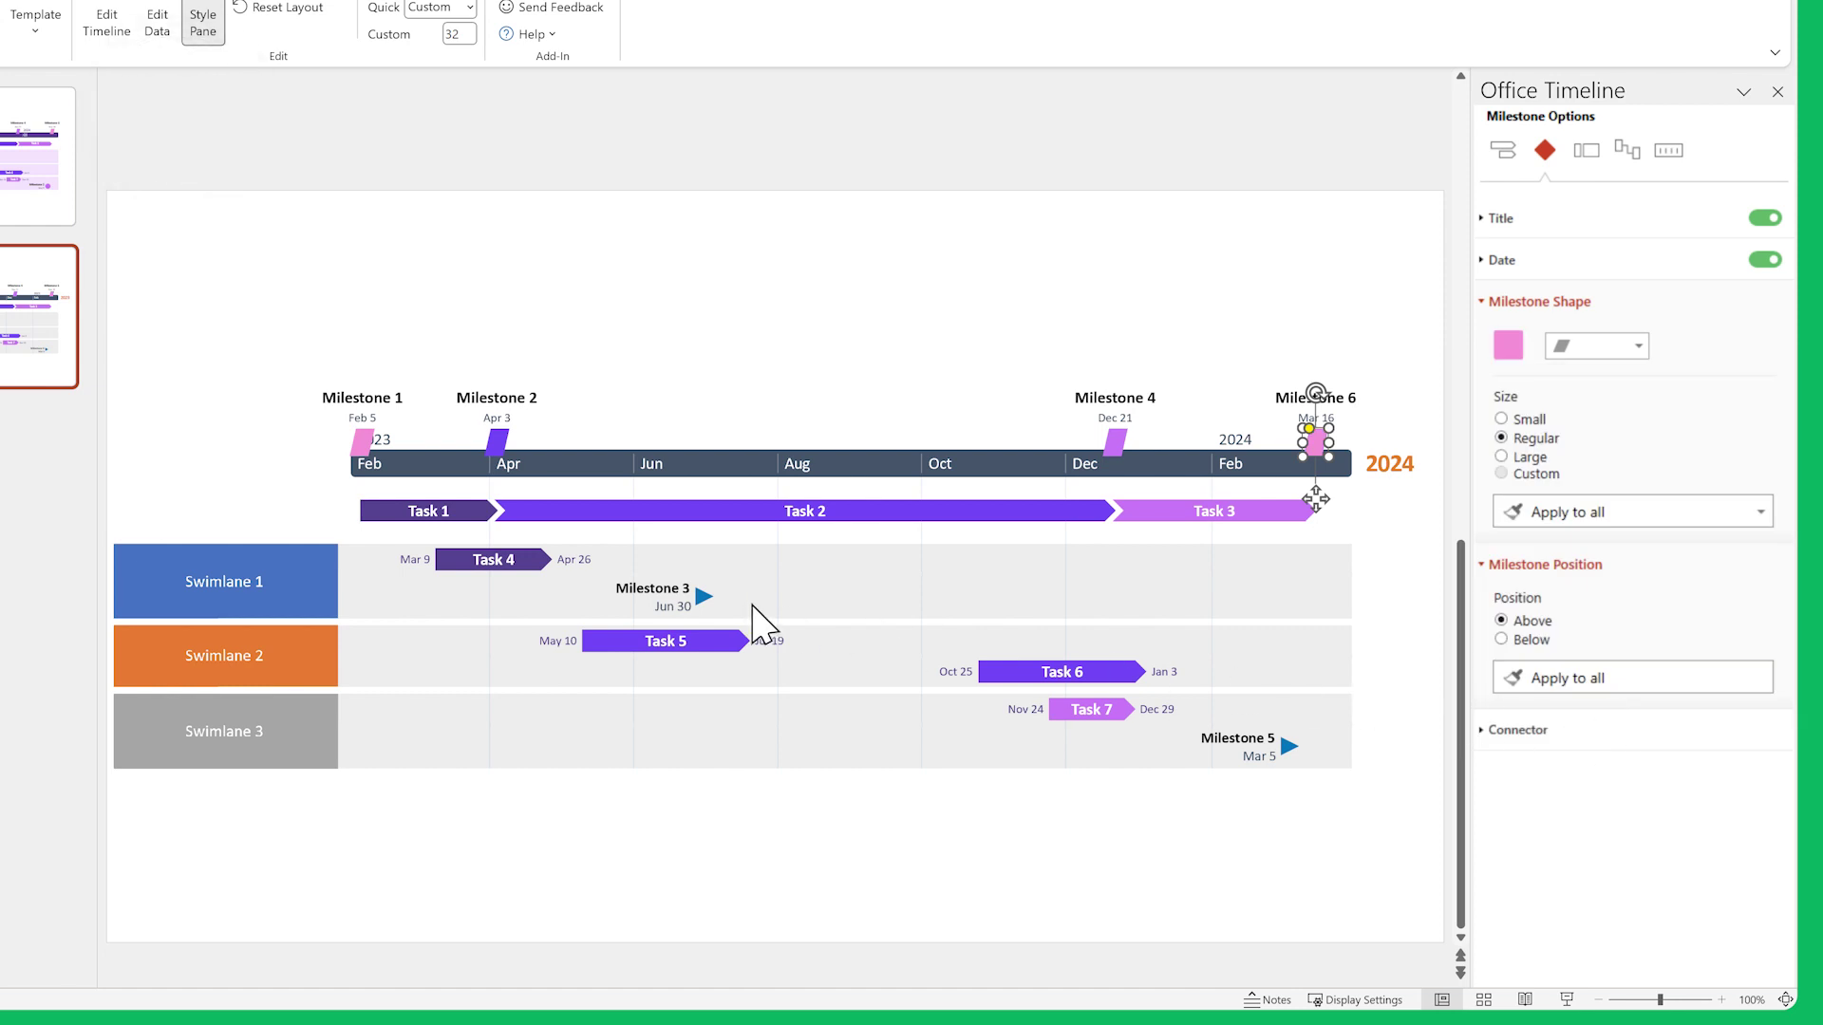
- Make Milestones 3 and 5 circles
left_click(703, 596)
left_click(1289, 747, "shift")
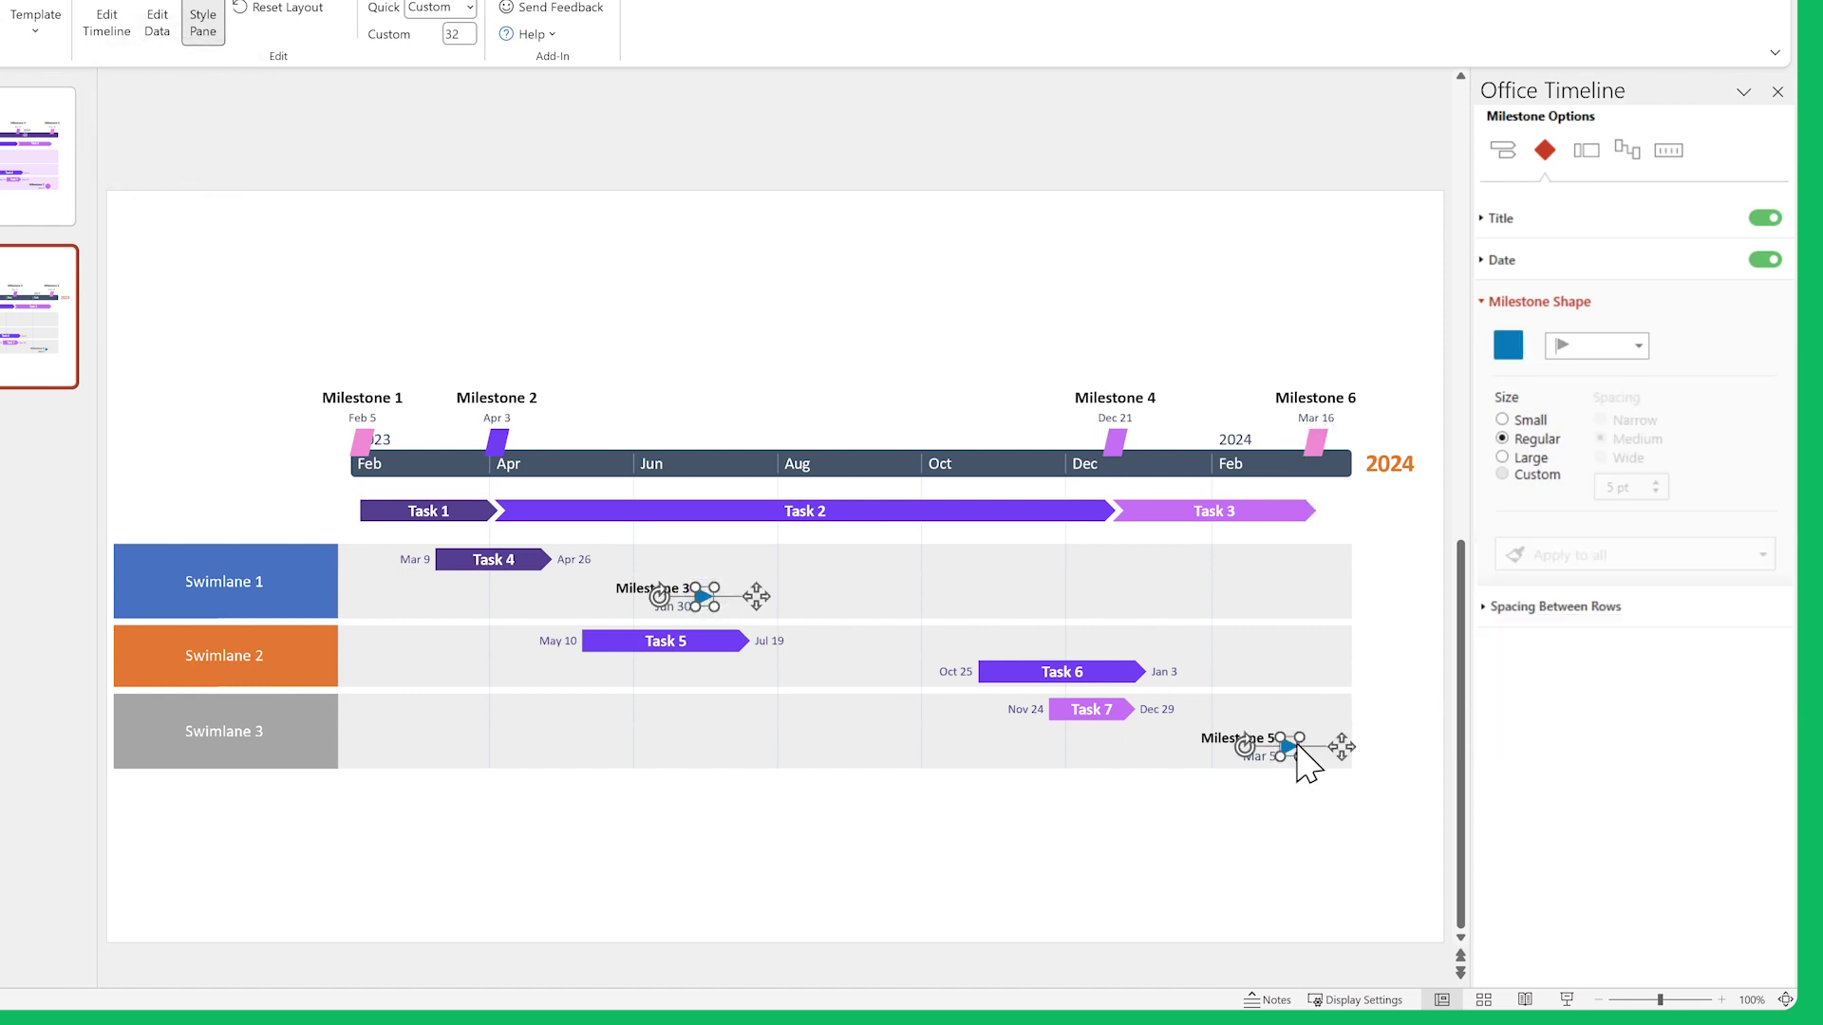
left_click(1626, 348)
left_click(1708, 453)
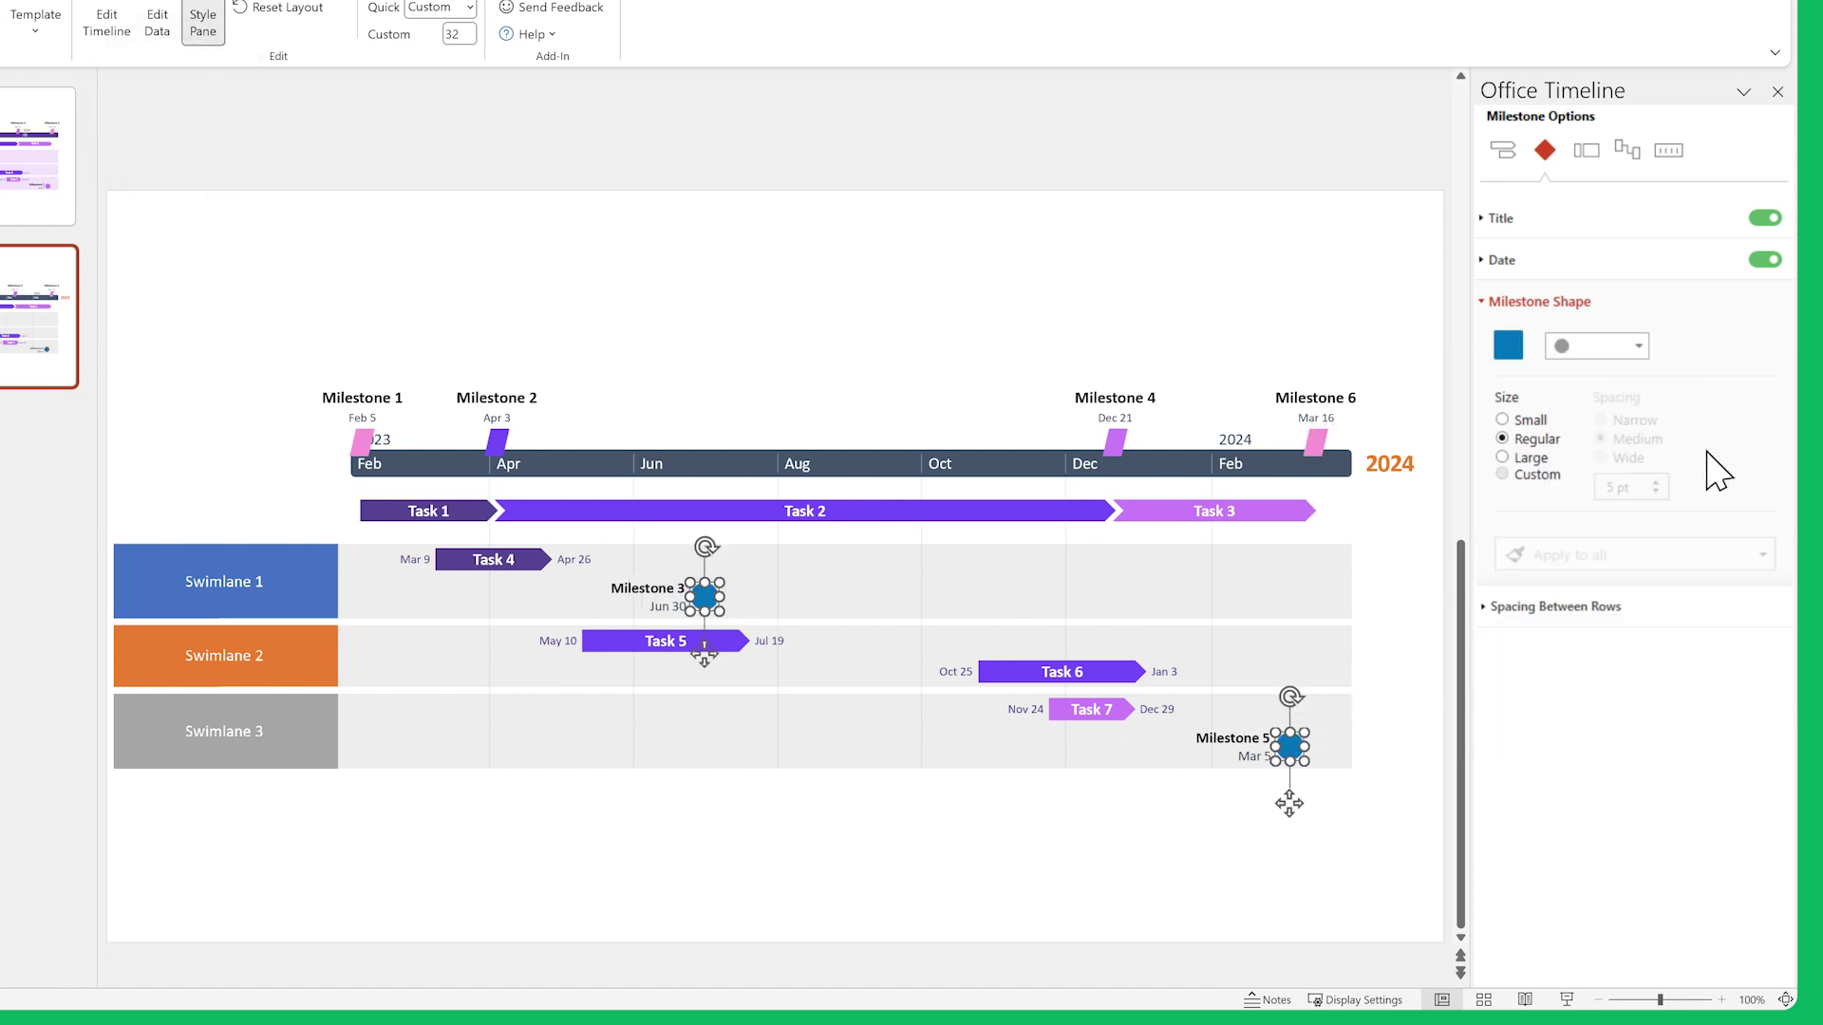
- Set the milestone title size to 12, then clear the selection
left_click(1656, 220)
type("12")
key("Return")
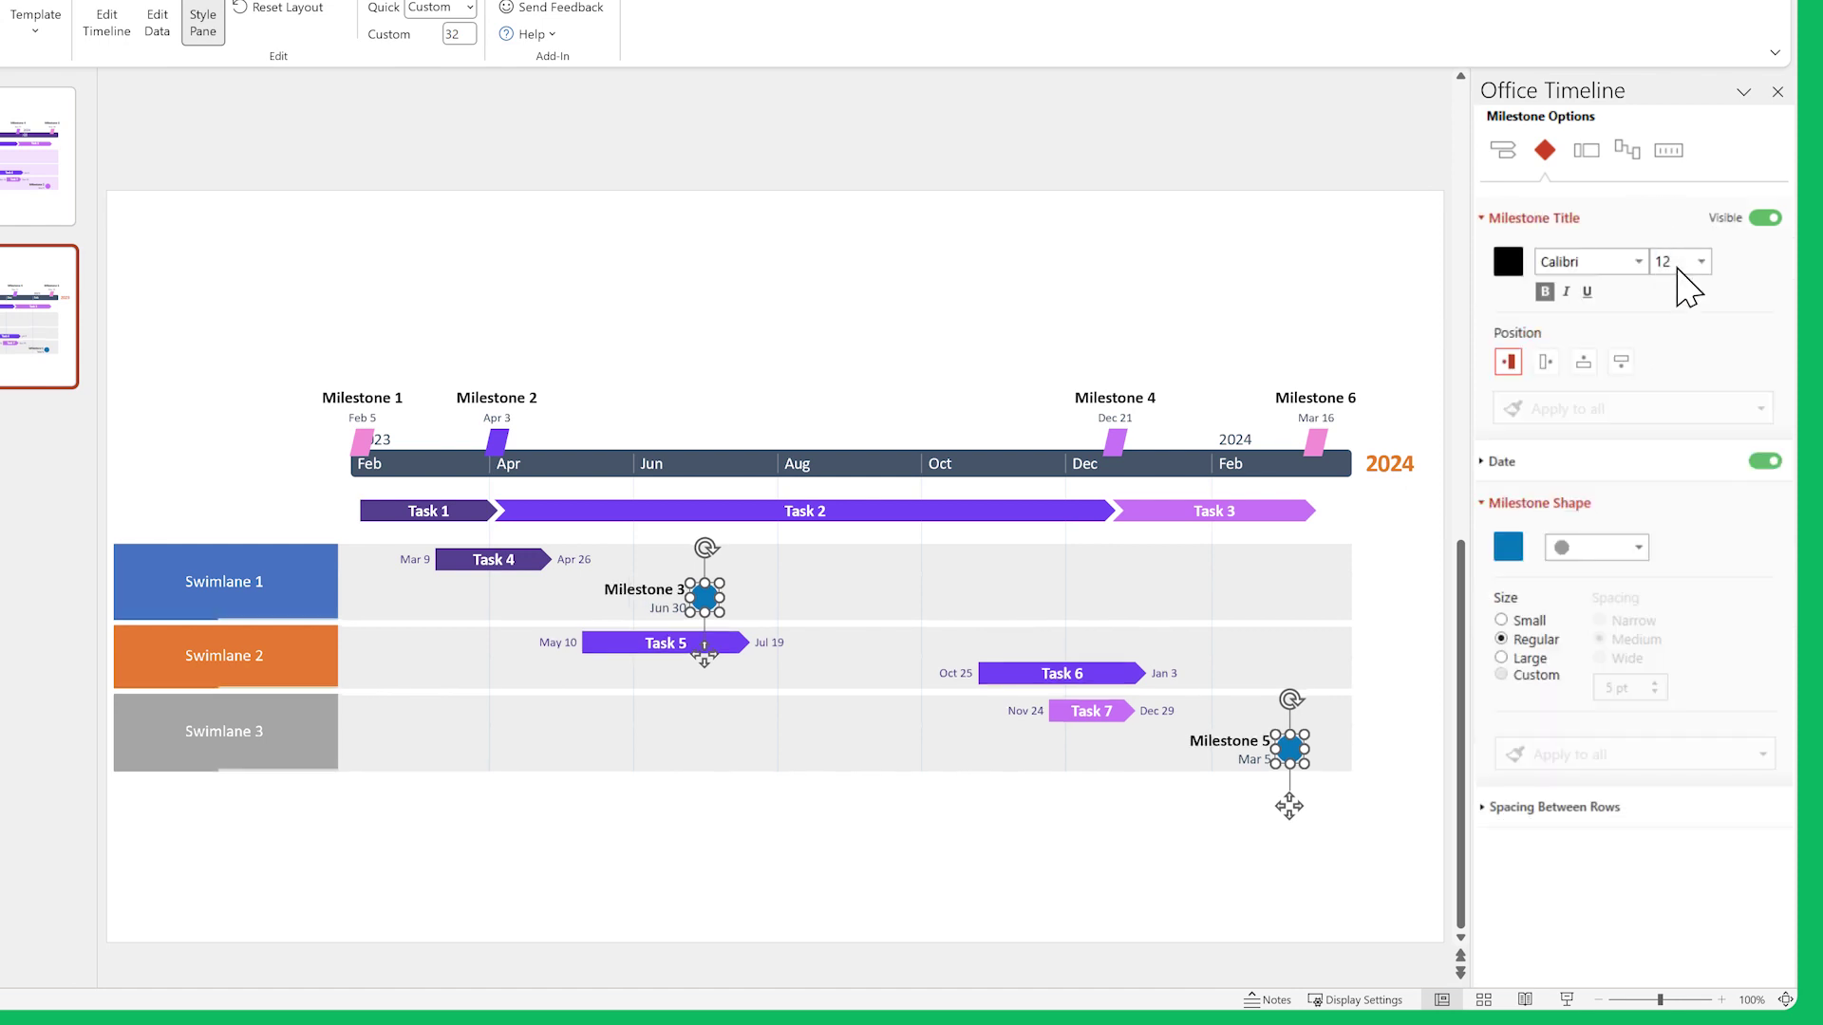
left_click(1676, 462)
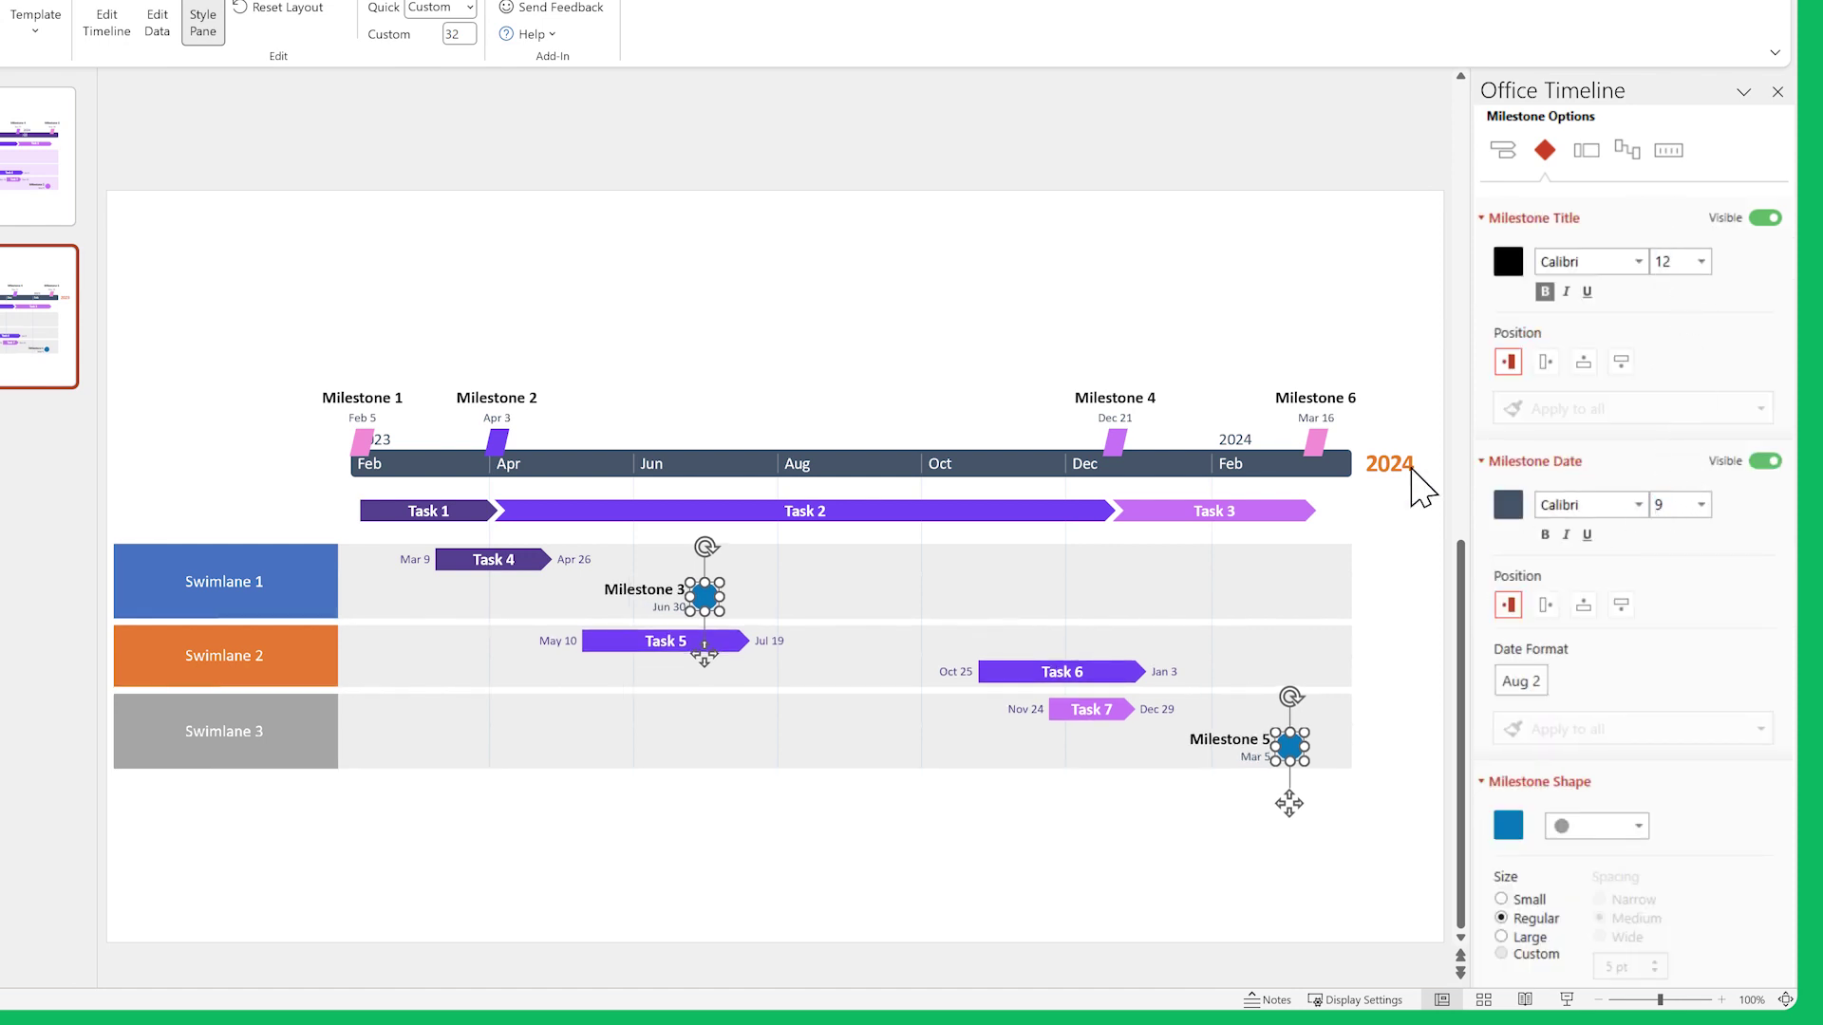
left_click(1016, 394)
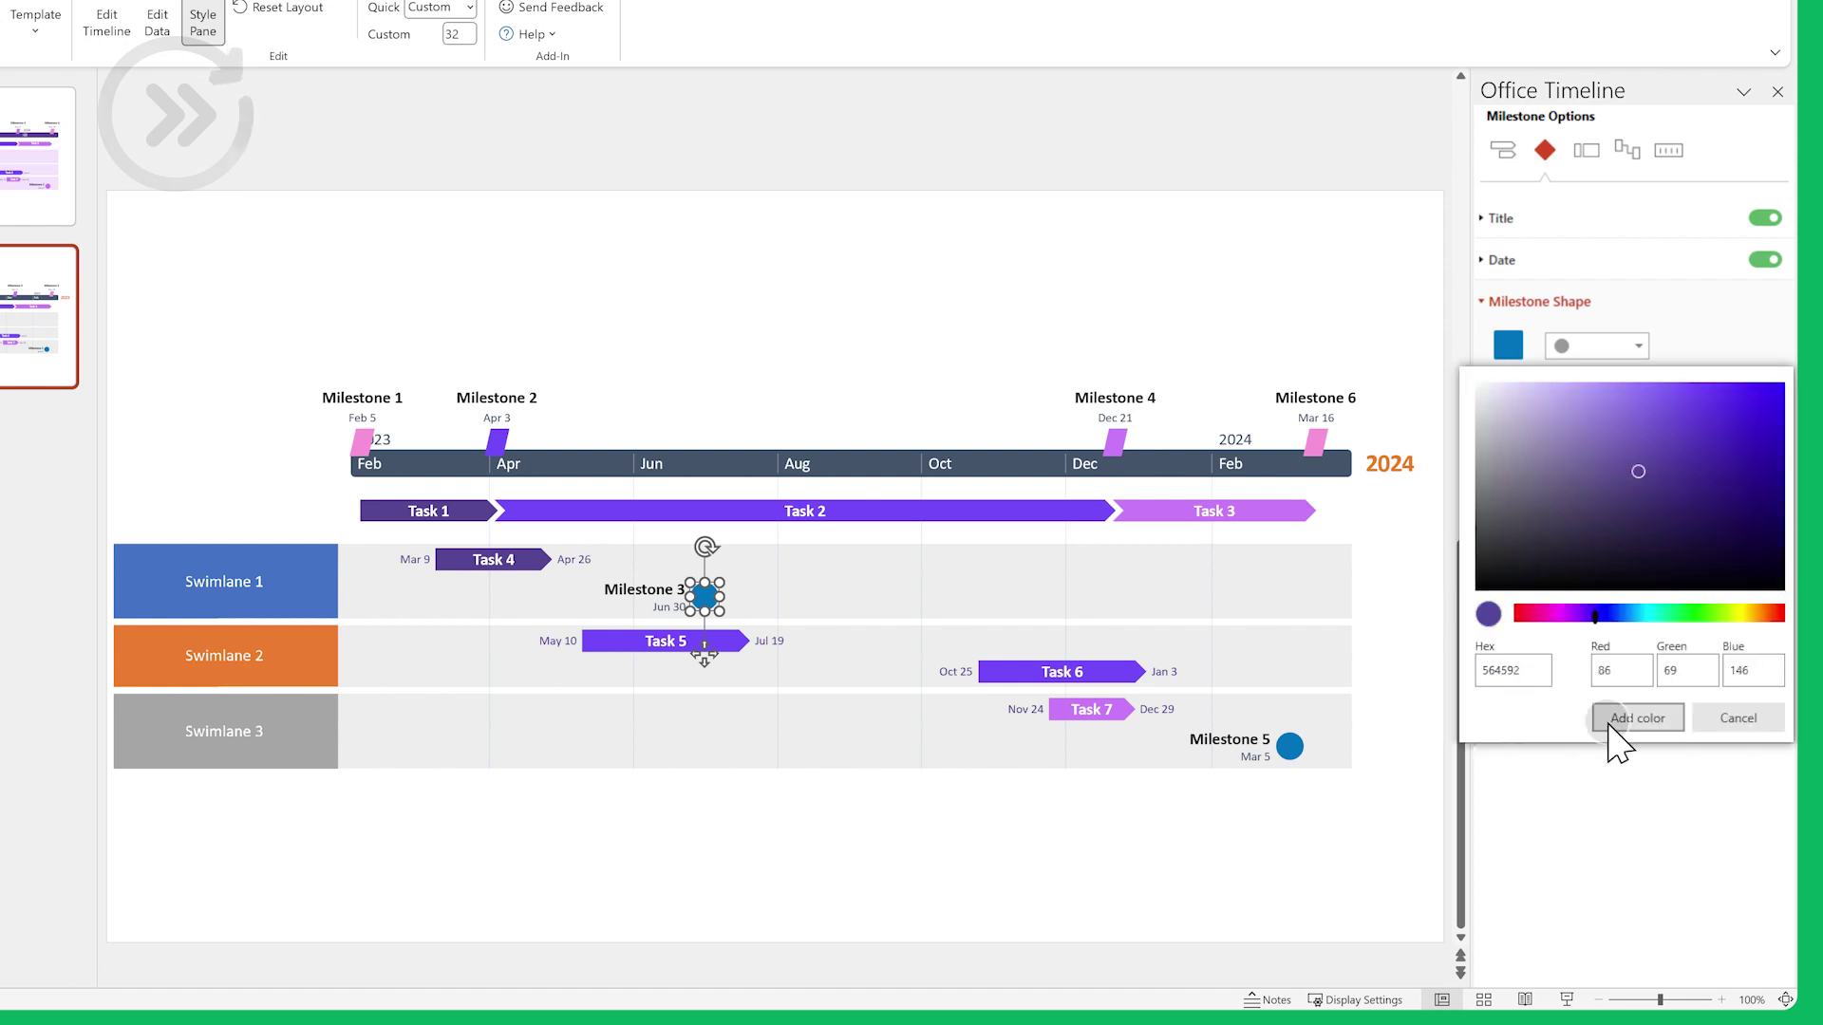
left_click(1367, 834)
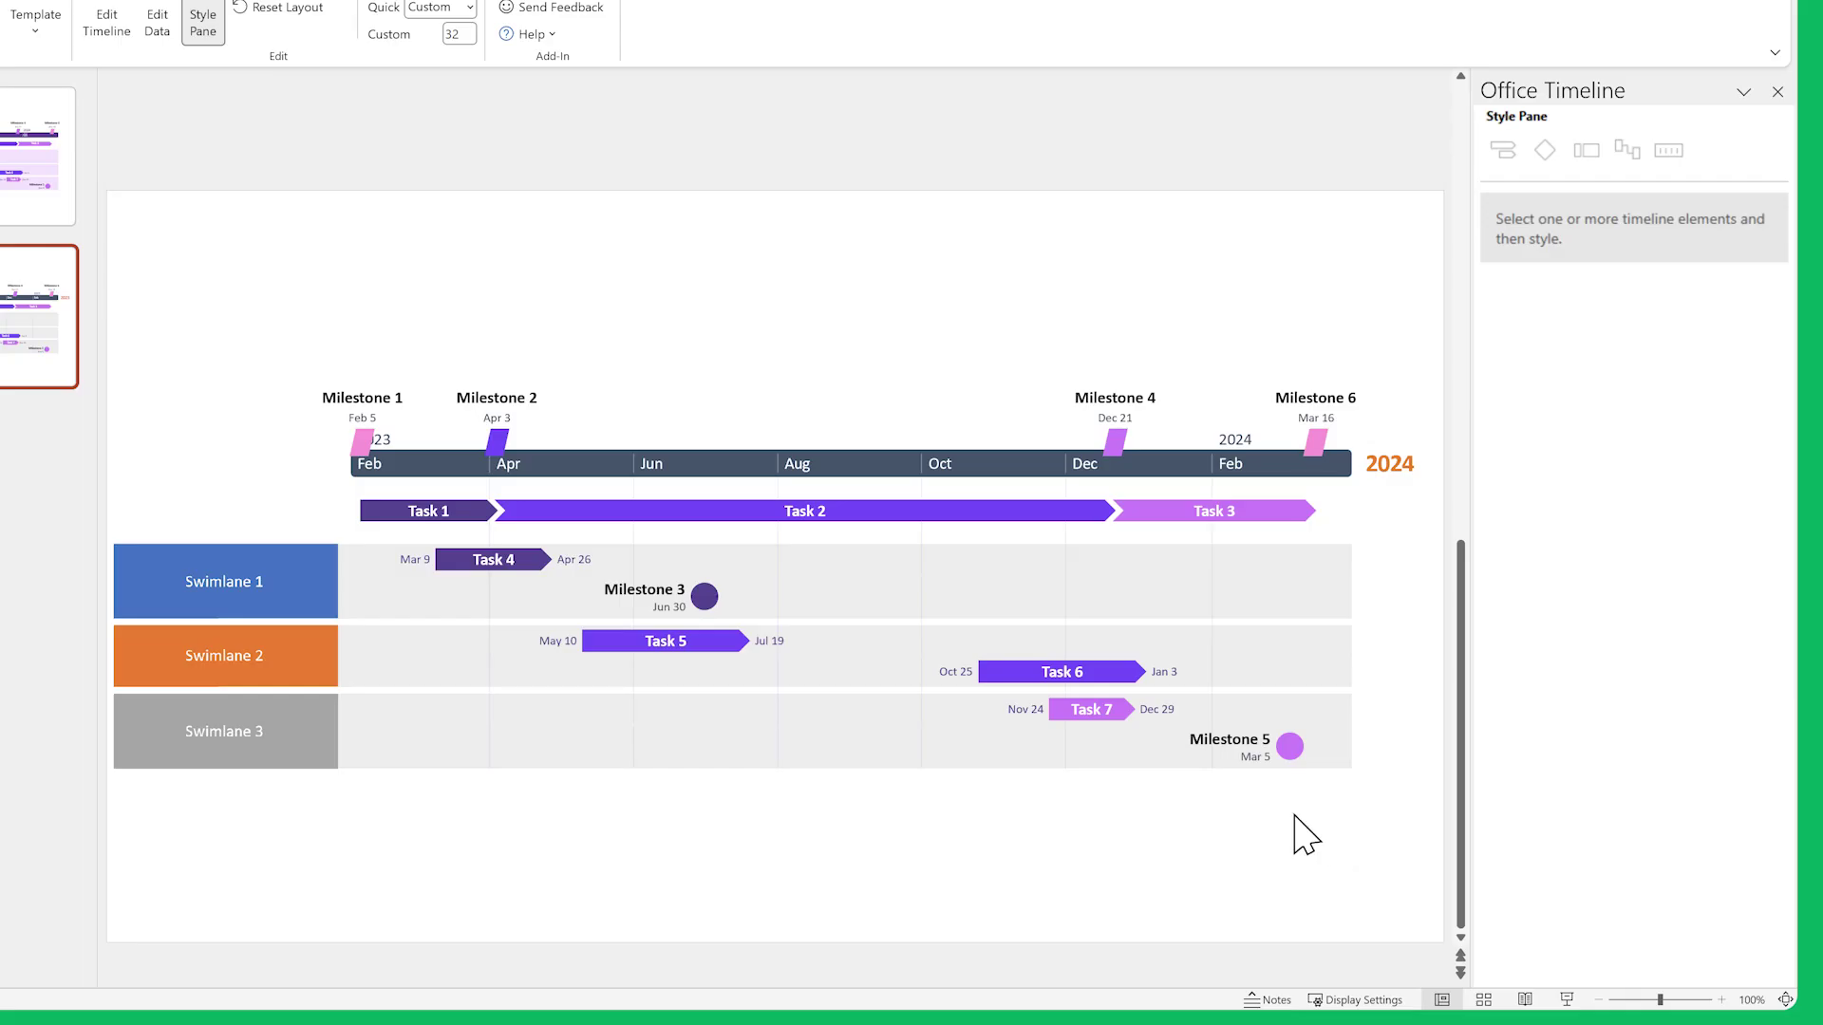
- Colour the Swimlane 1, 2 and 3 headers dark, medium and light purple
left_click(203, 562)
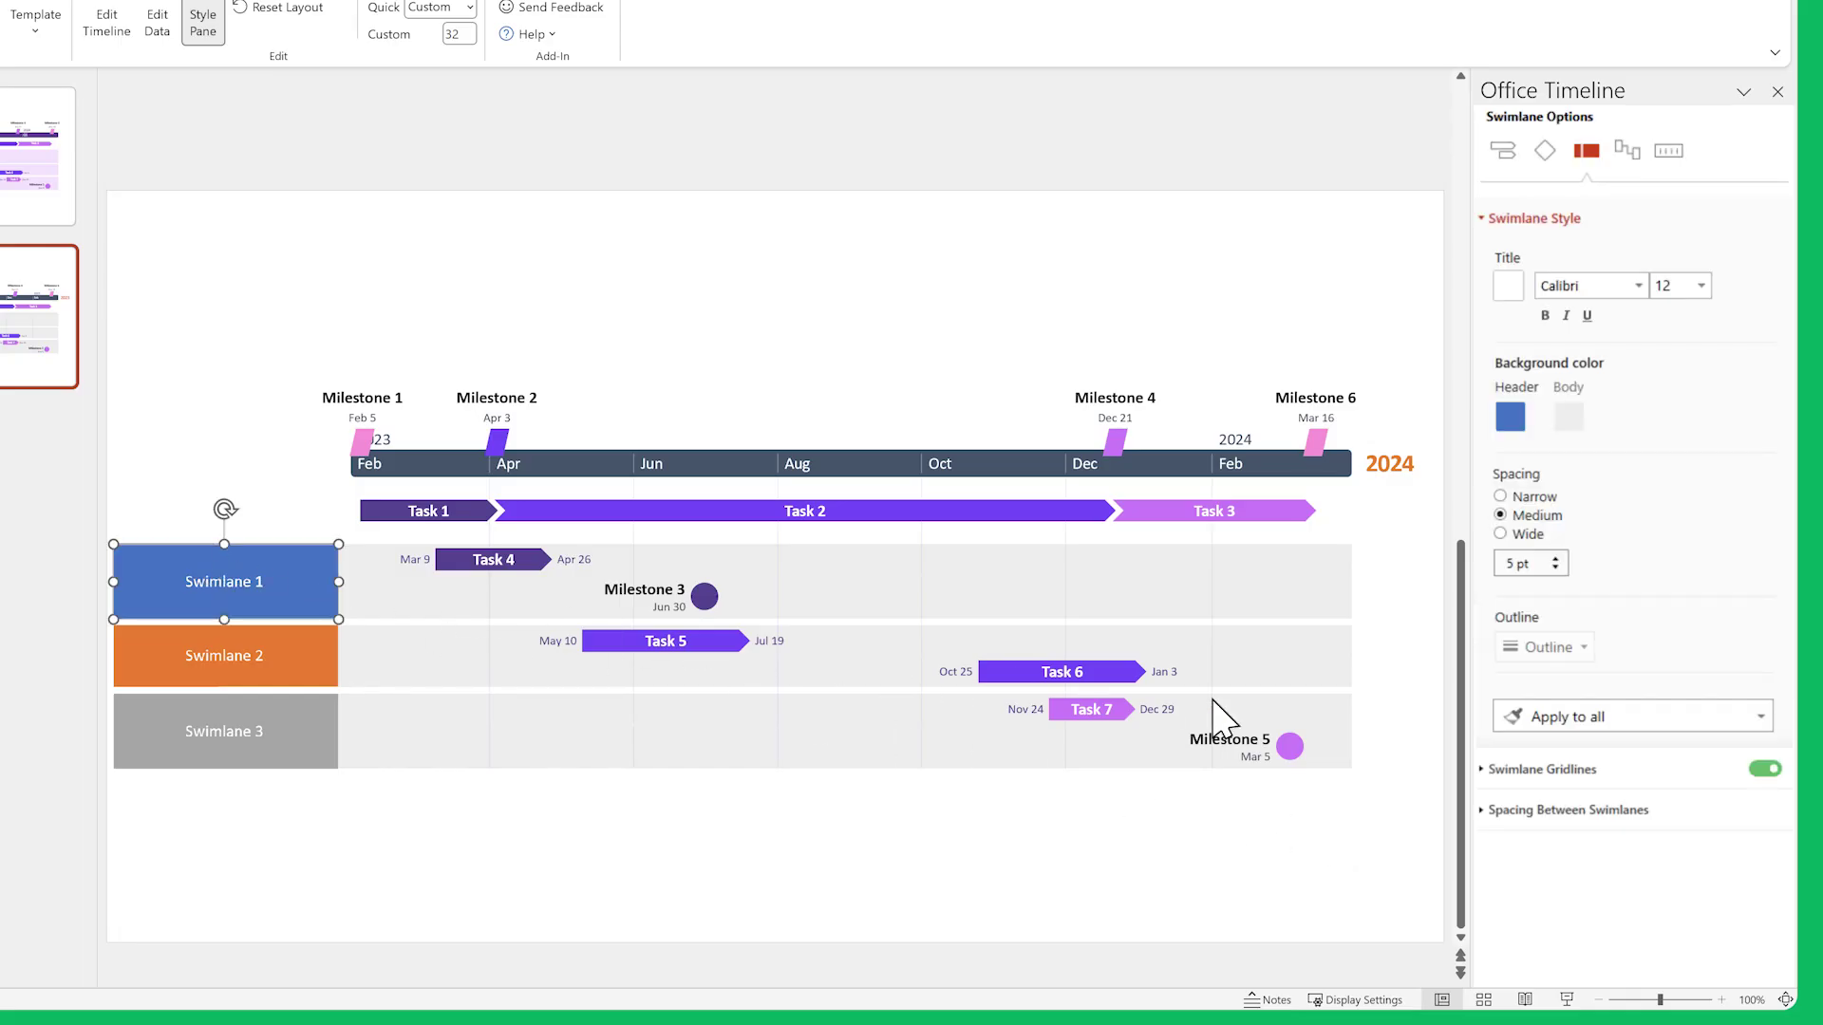
left_click(1511, 418)
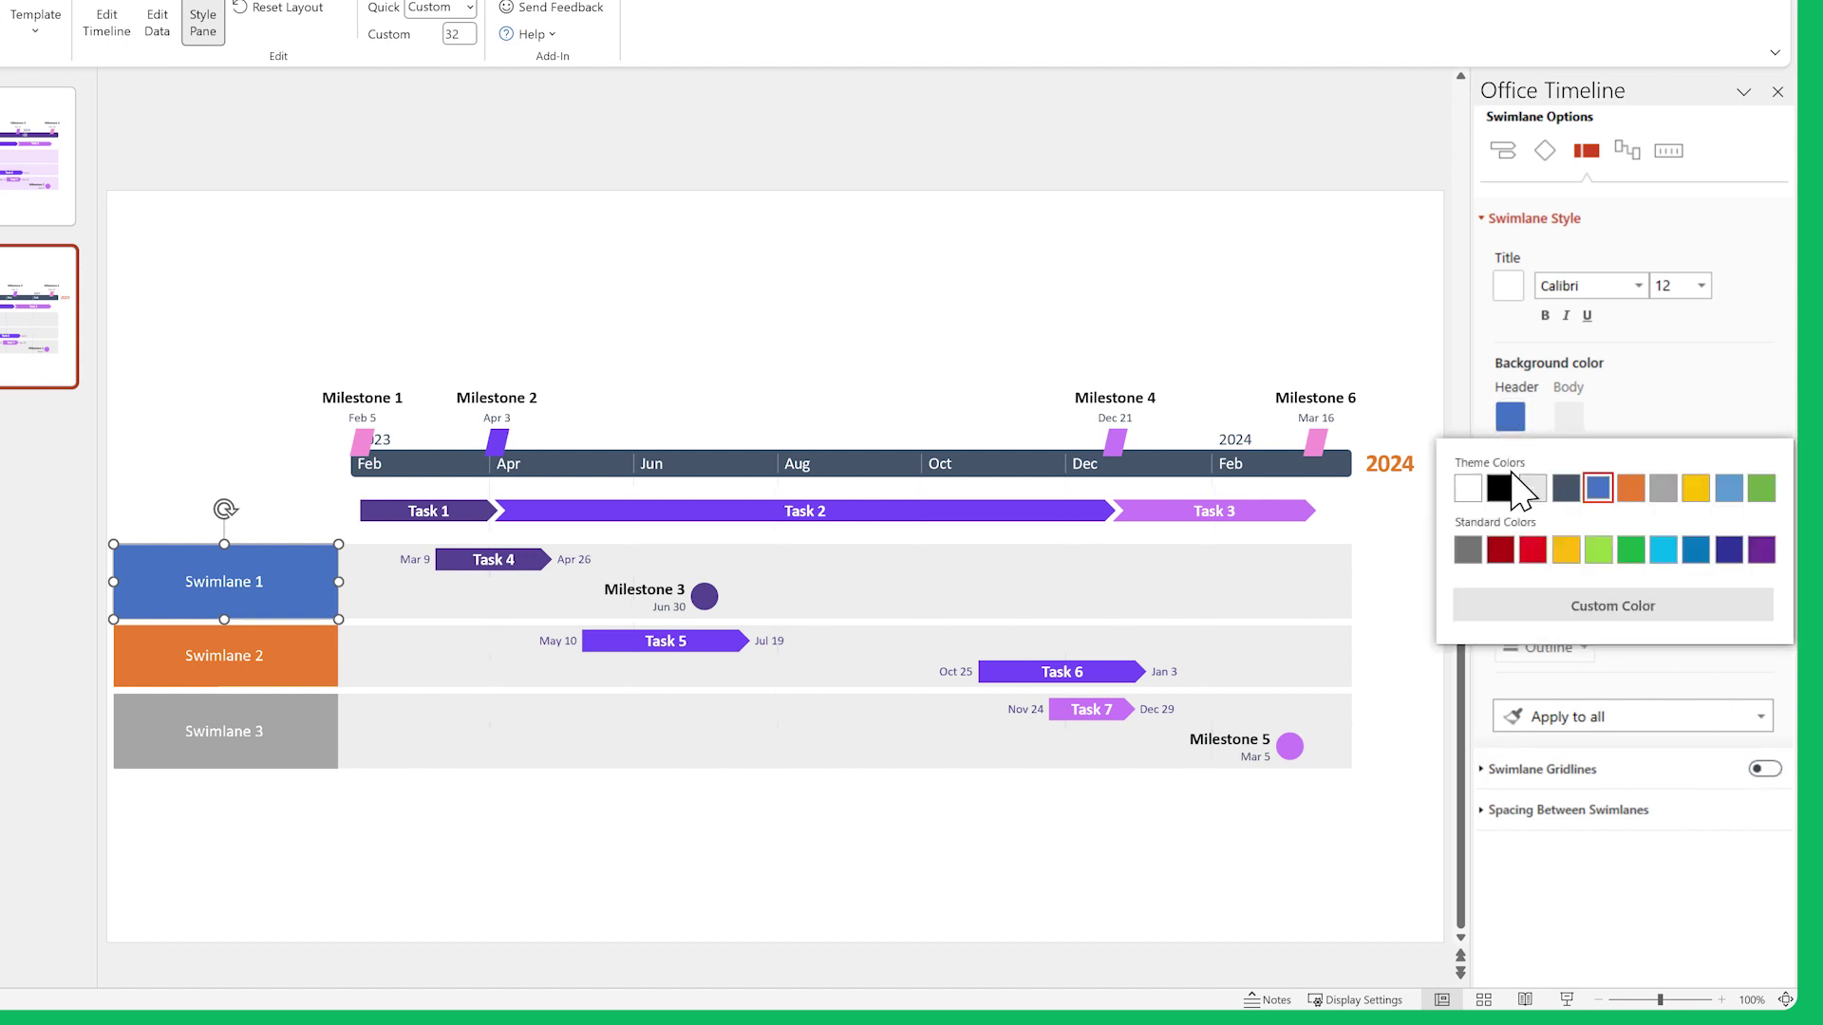
left_click(1517, 608)
left_click(1513, 746)
left_click(224, 656)
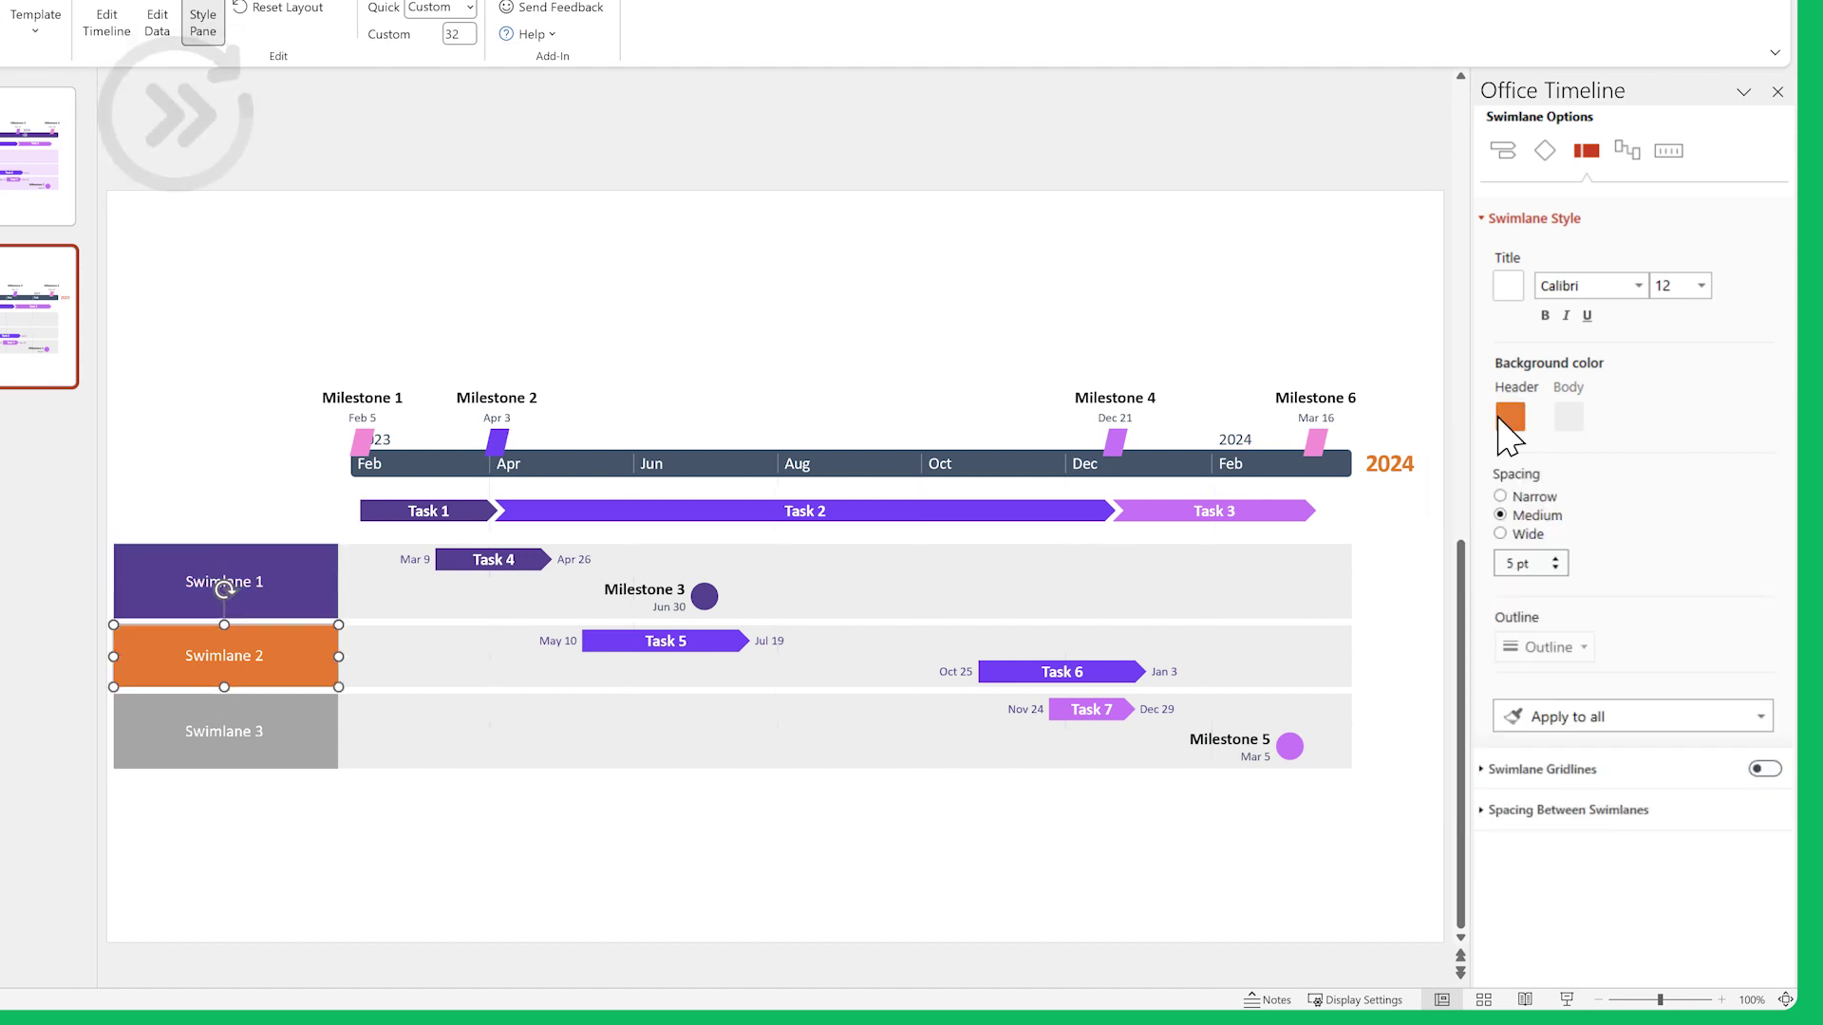
left_click(1511, 417)
left_click(224, 731)
left_click(1510, 418)
left_click(1513, 494)
- Give the swimlane bodies a light purple fill and apply text and body styling to all swimlanes
left_click(1569, 418)
left_click(1576, 608)
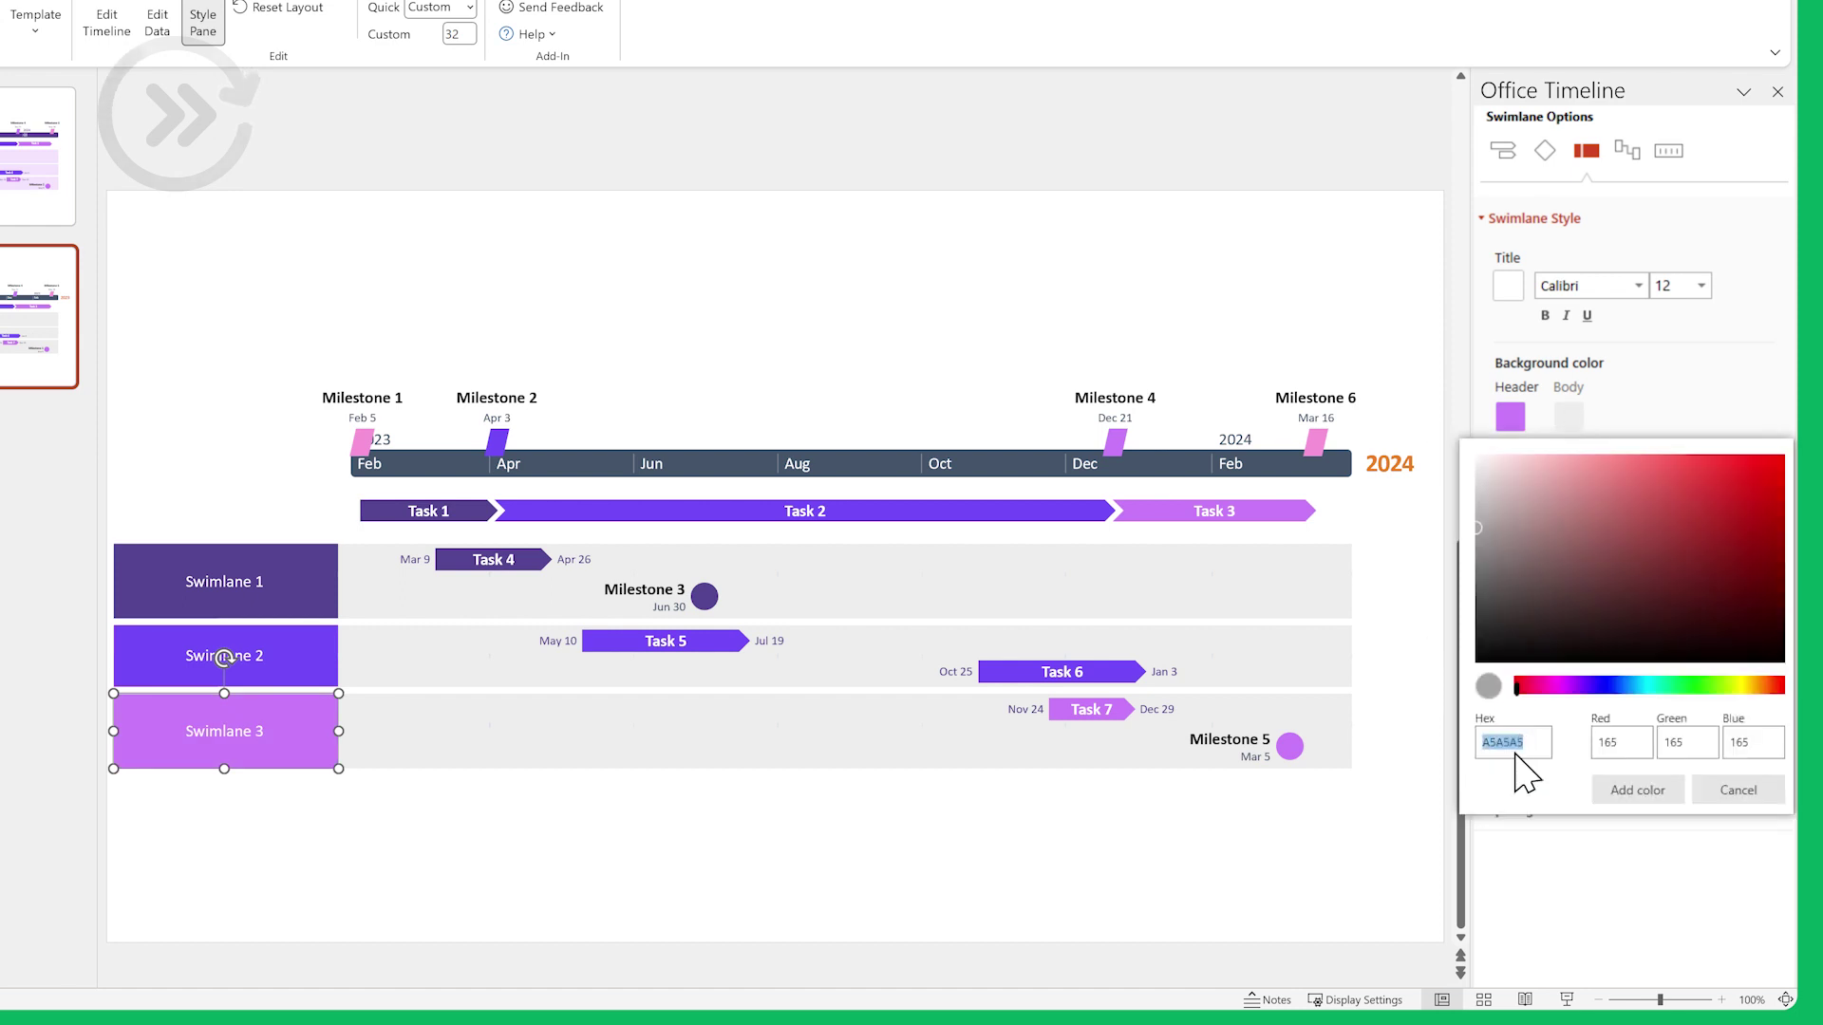
key("ctrl+v")
left_click(1637, 903)
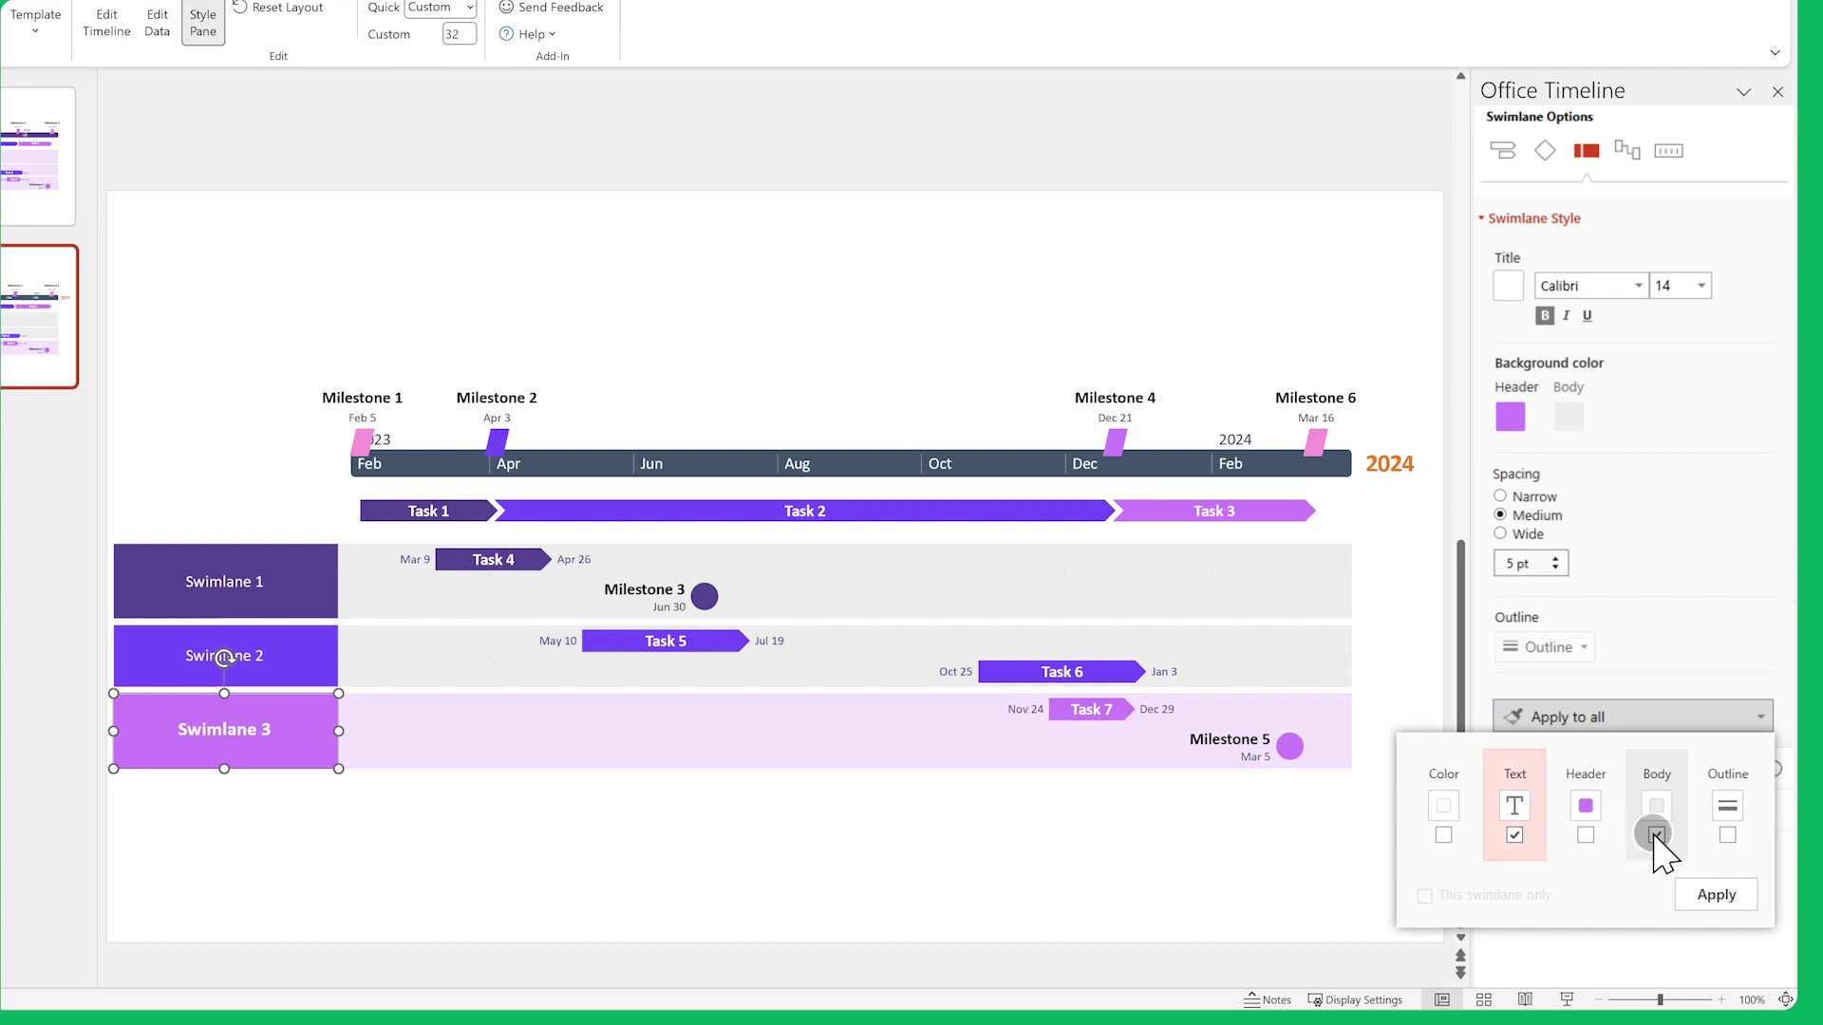
left_click(1691, 900)
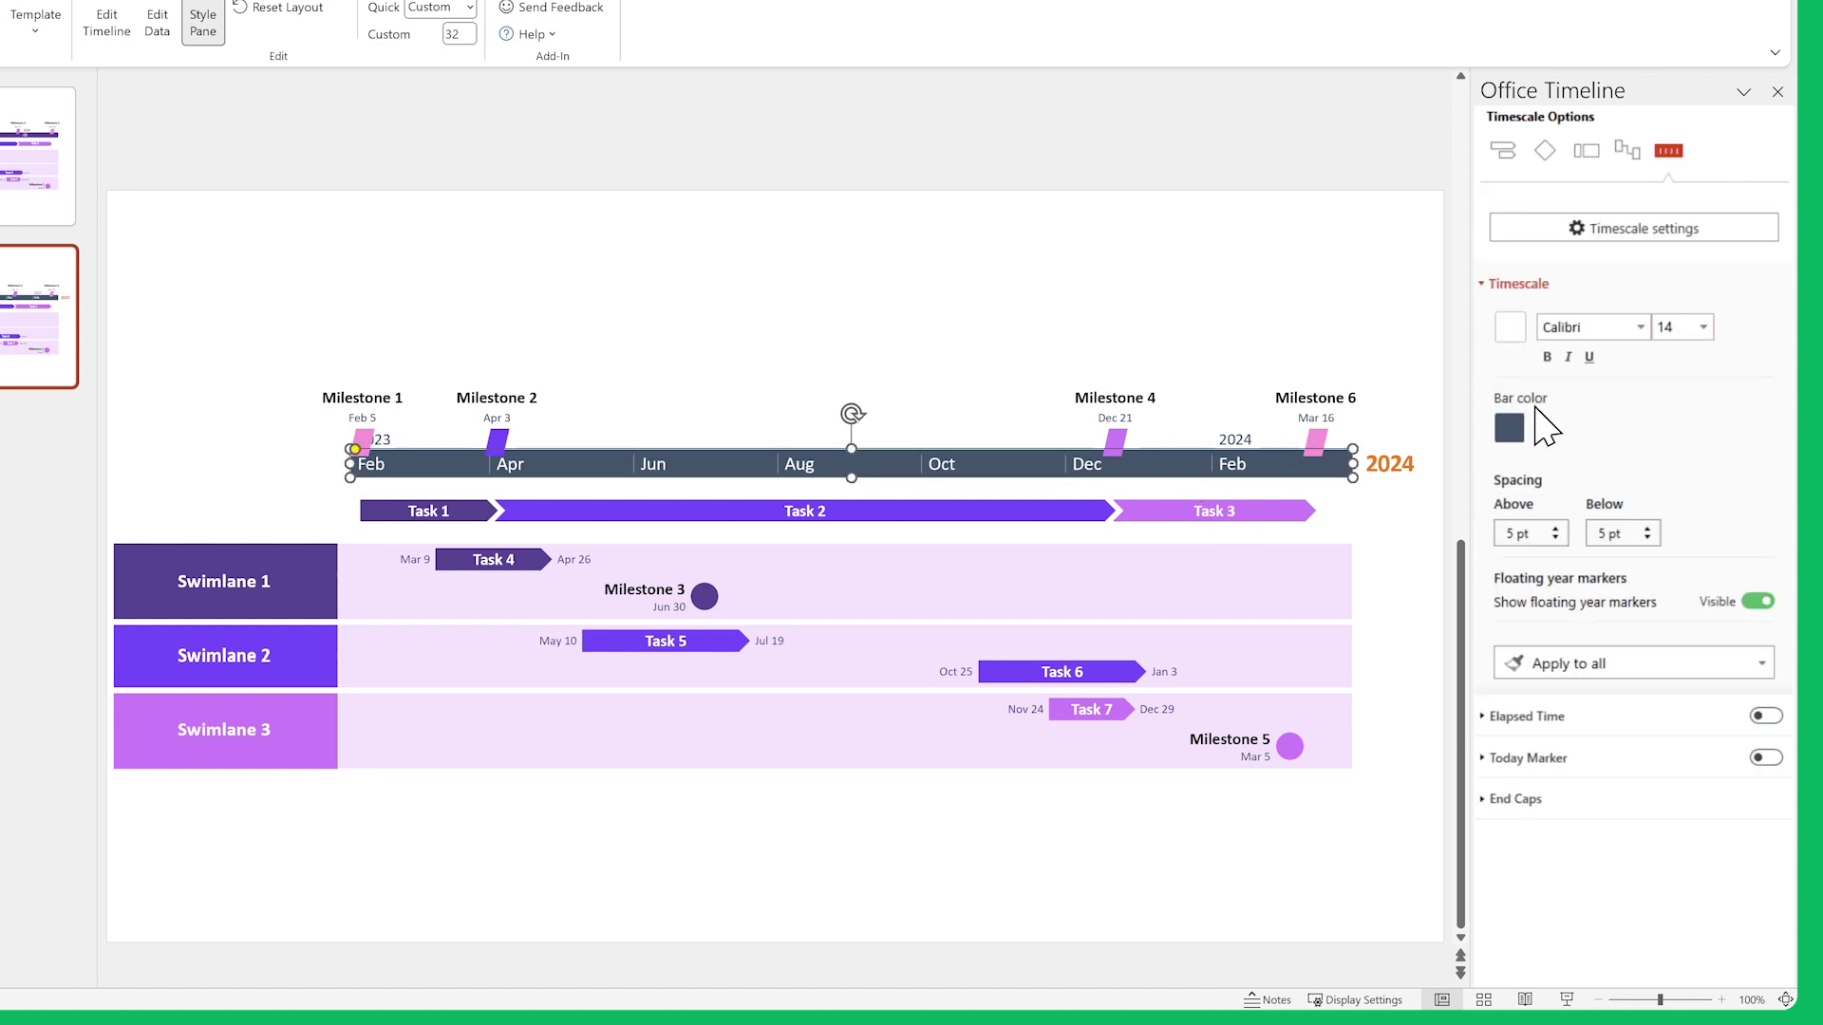
- Colour the timescale bar dark purple (hex 564592)
left_click(1509, 427)
left_click(1528, 613)
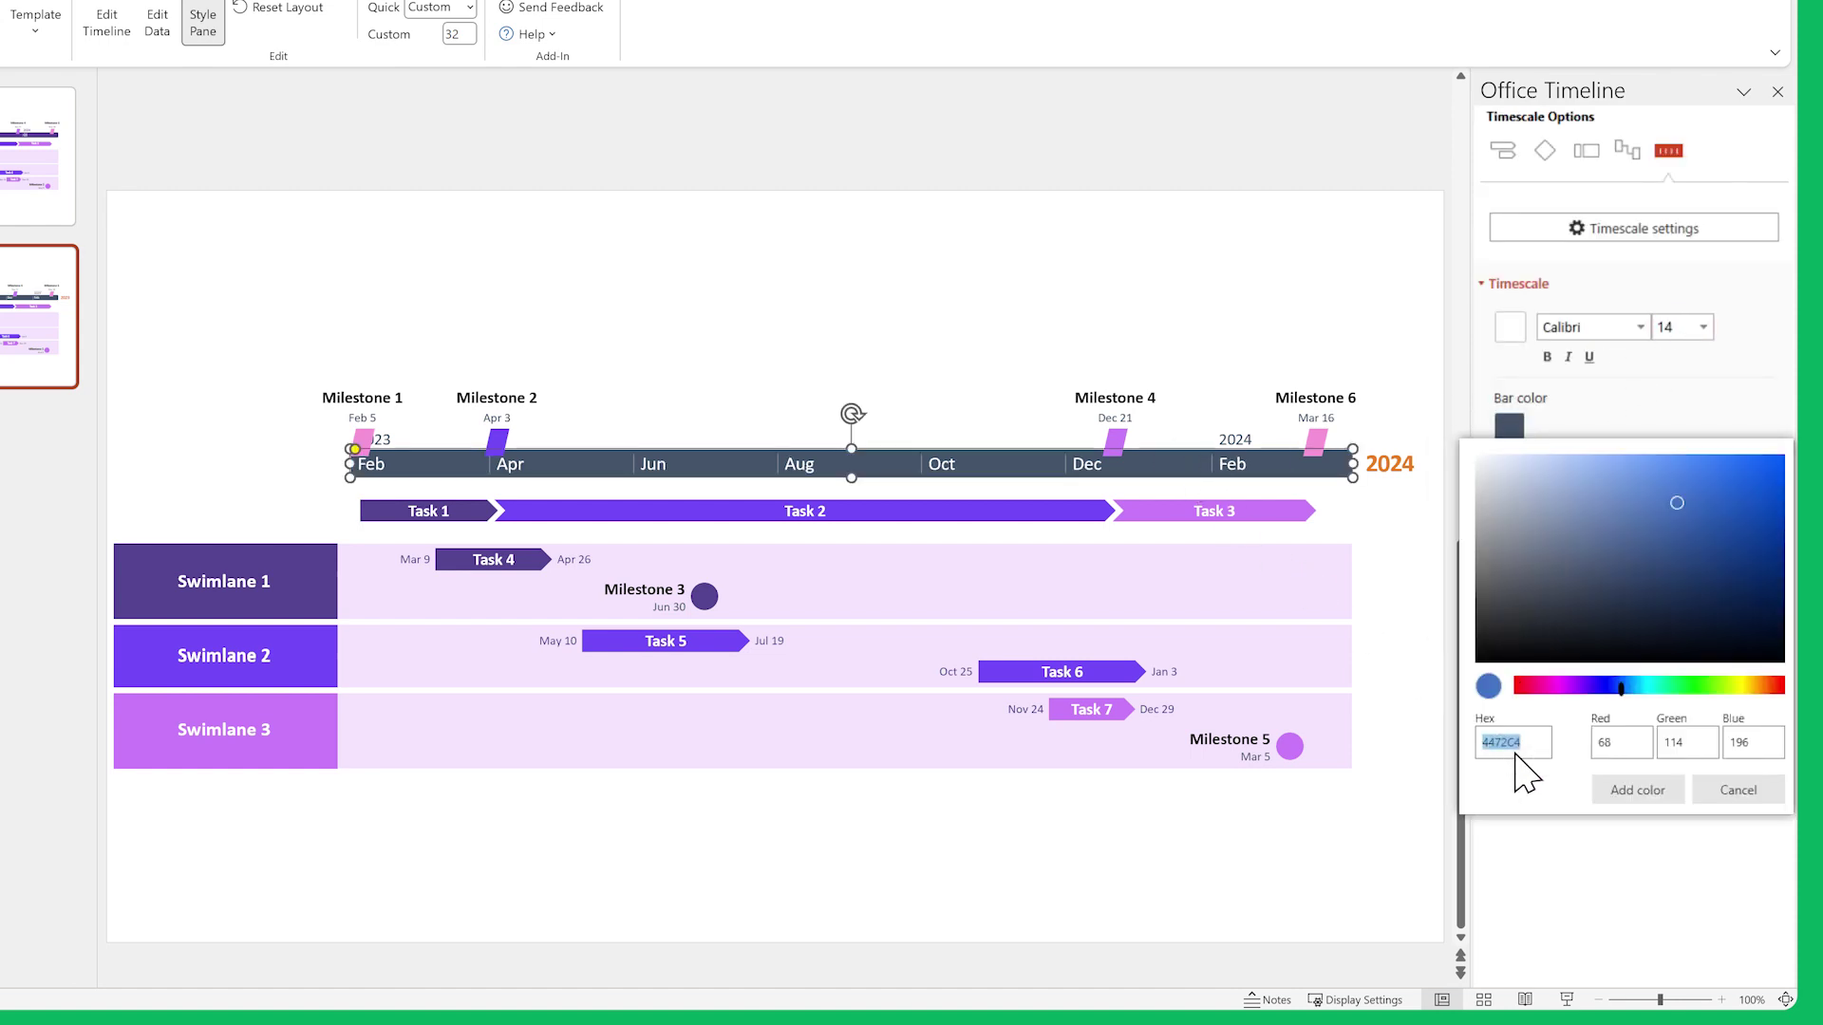
type("592")
left_click(1612, 791)
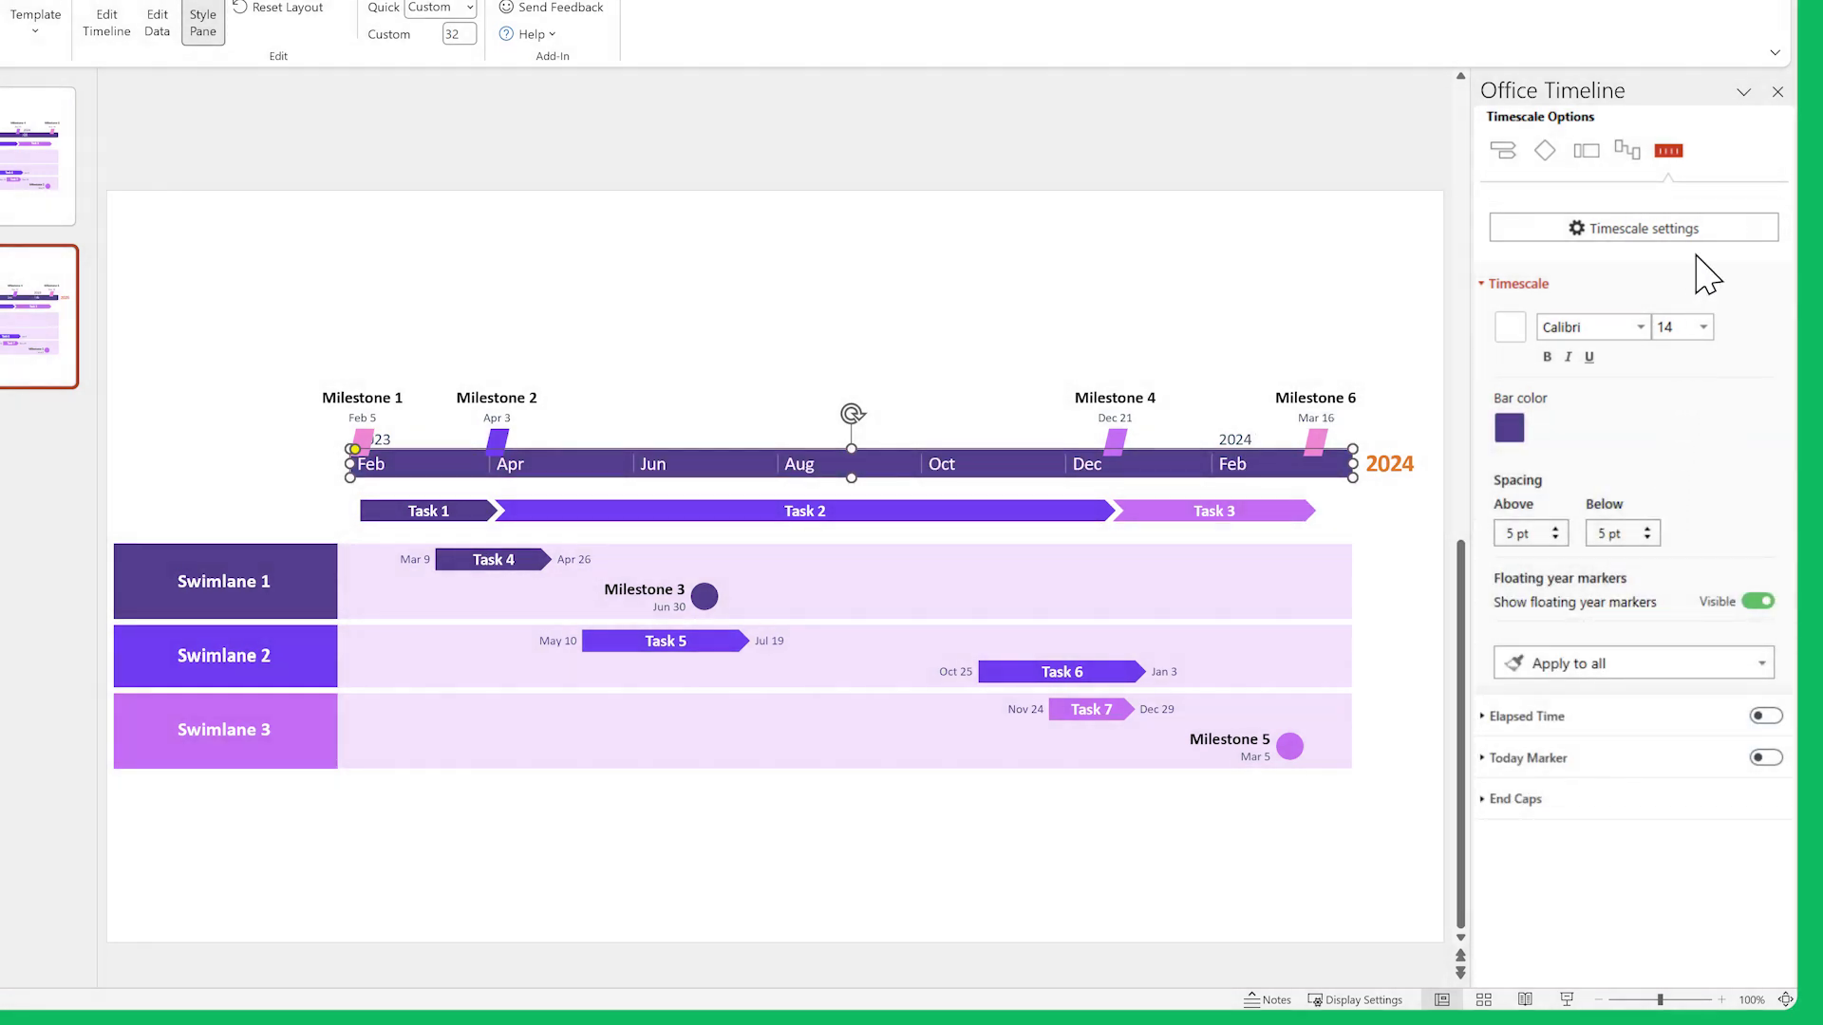
- Change the timescale top tier units to Quarters
left_click(1699, 231)
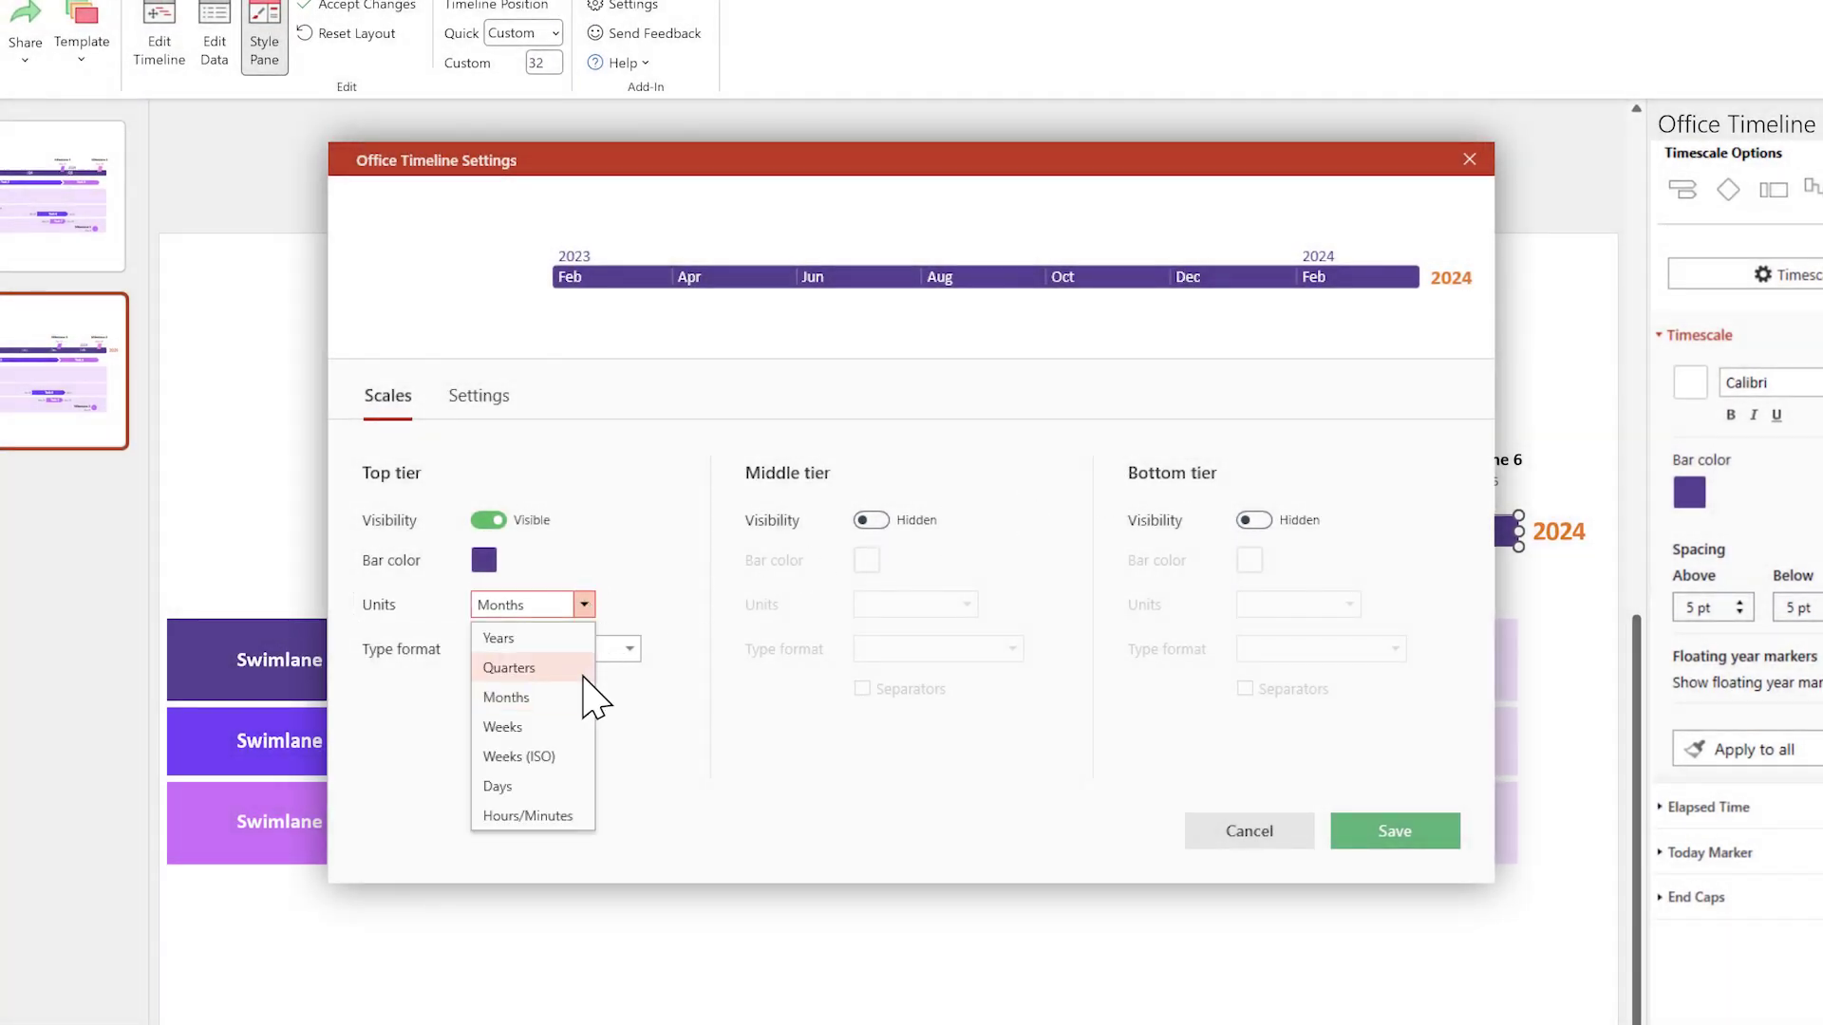
left_click(1424, 838)
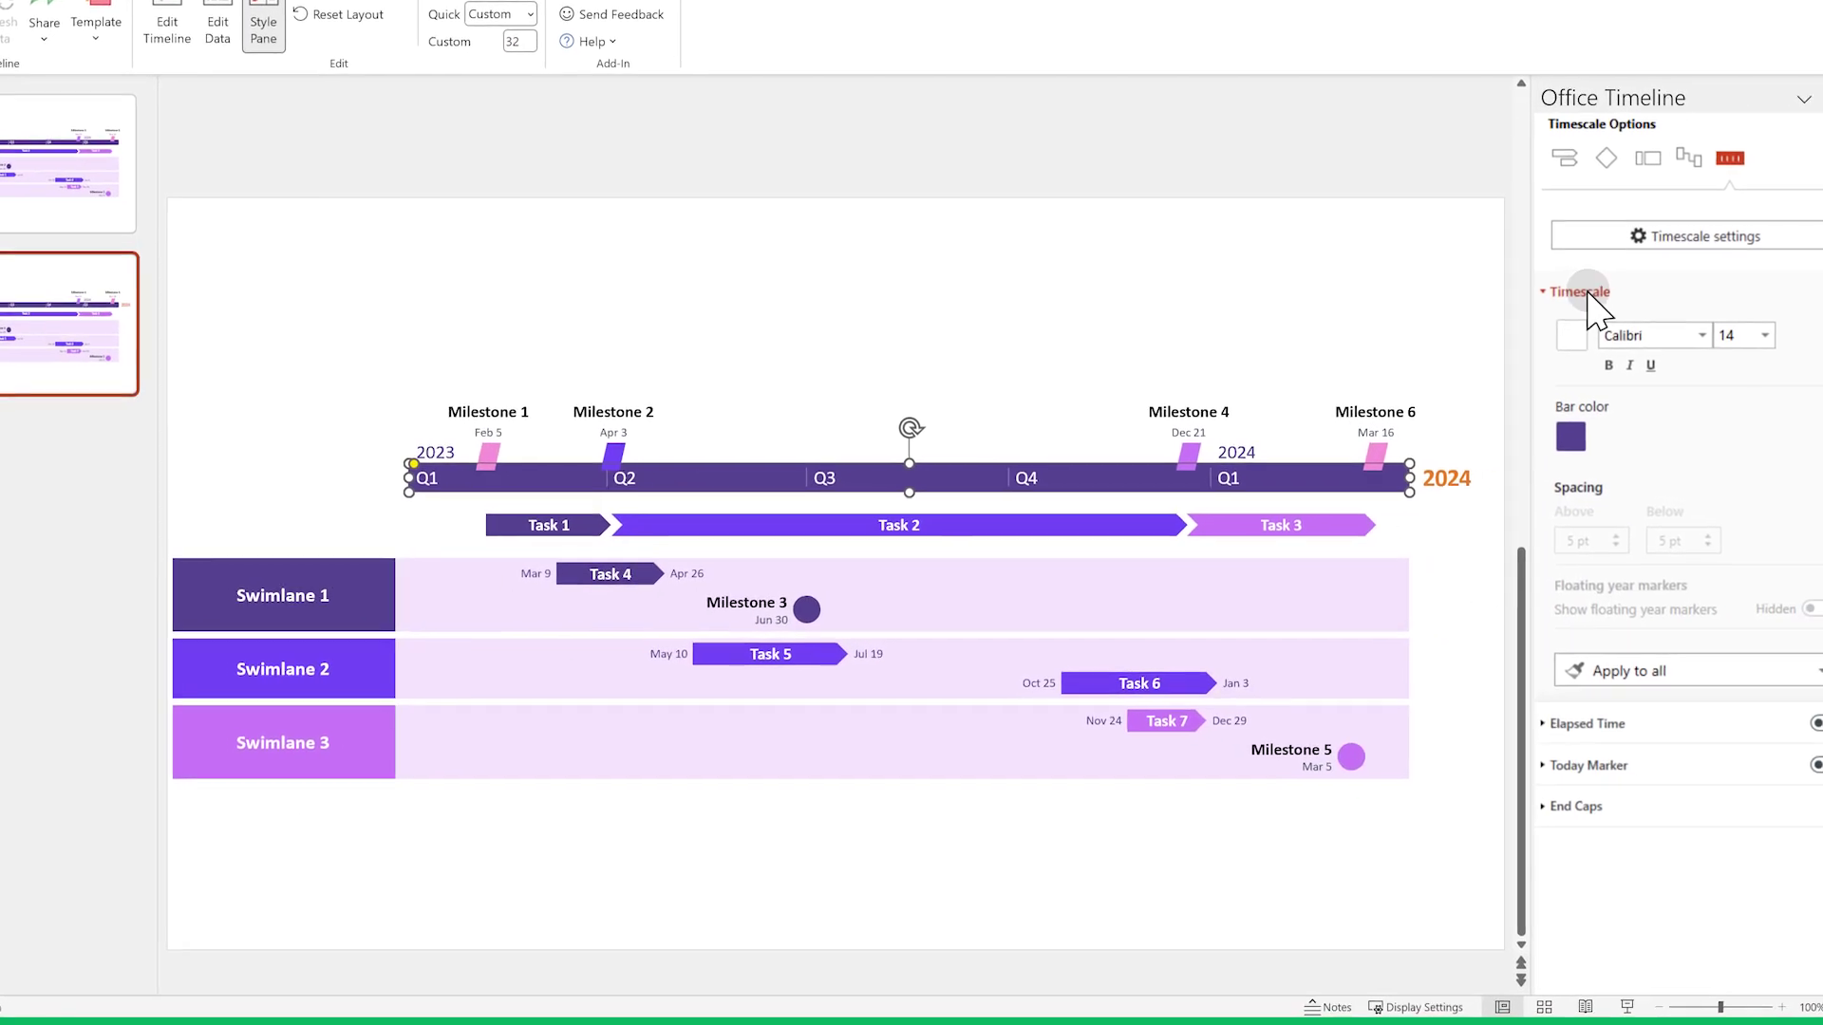
left_click(1615, 298)
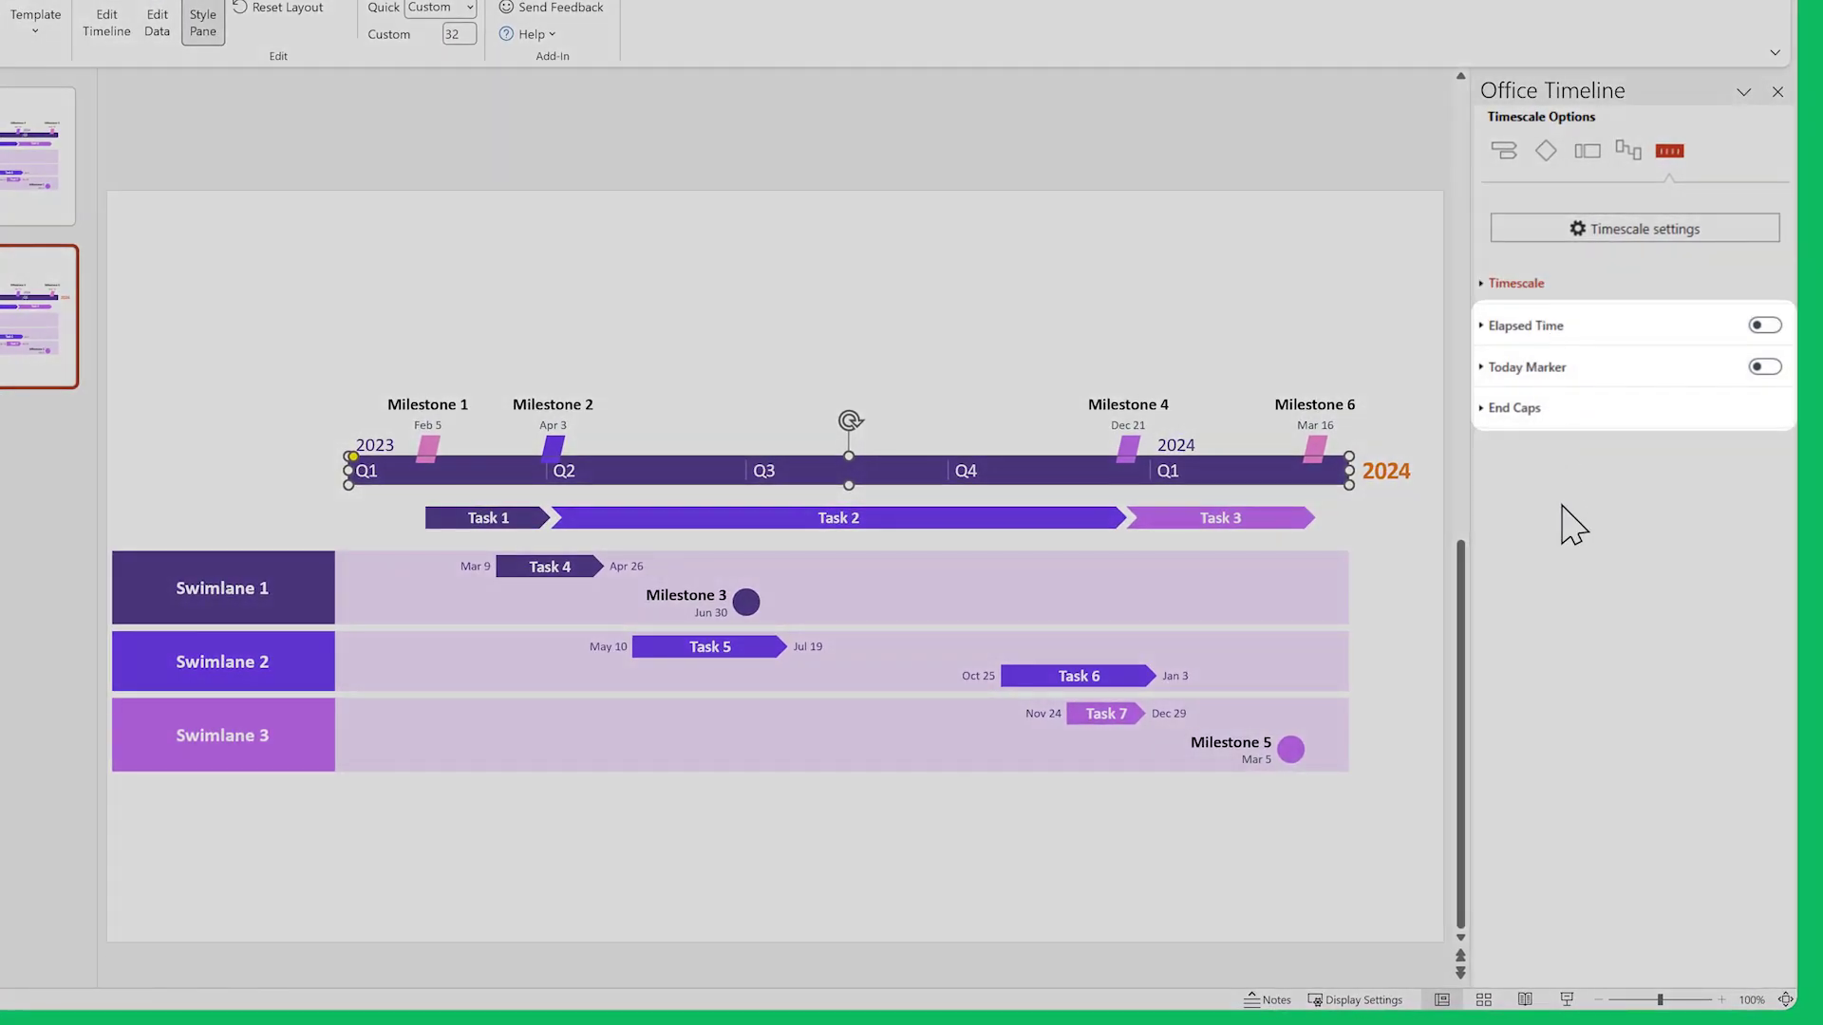